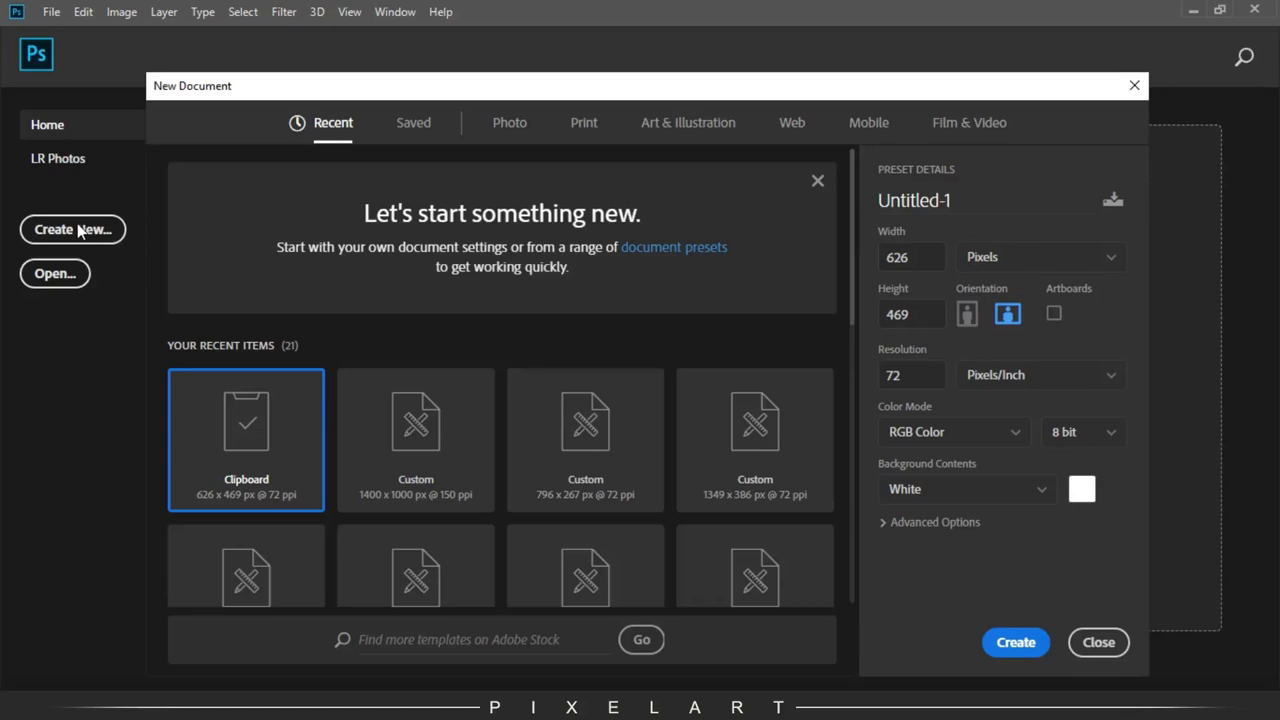
# Step: Create a new 1400 × 1000 pixel document at 150 pixels per inch
pyautogui.doubleClick(896, 264)
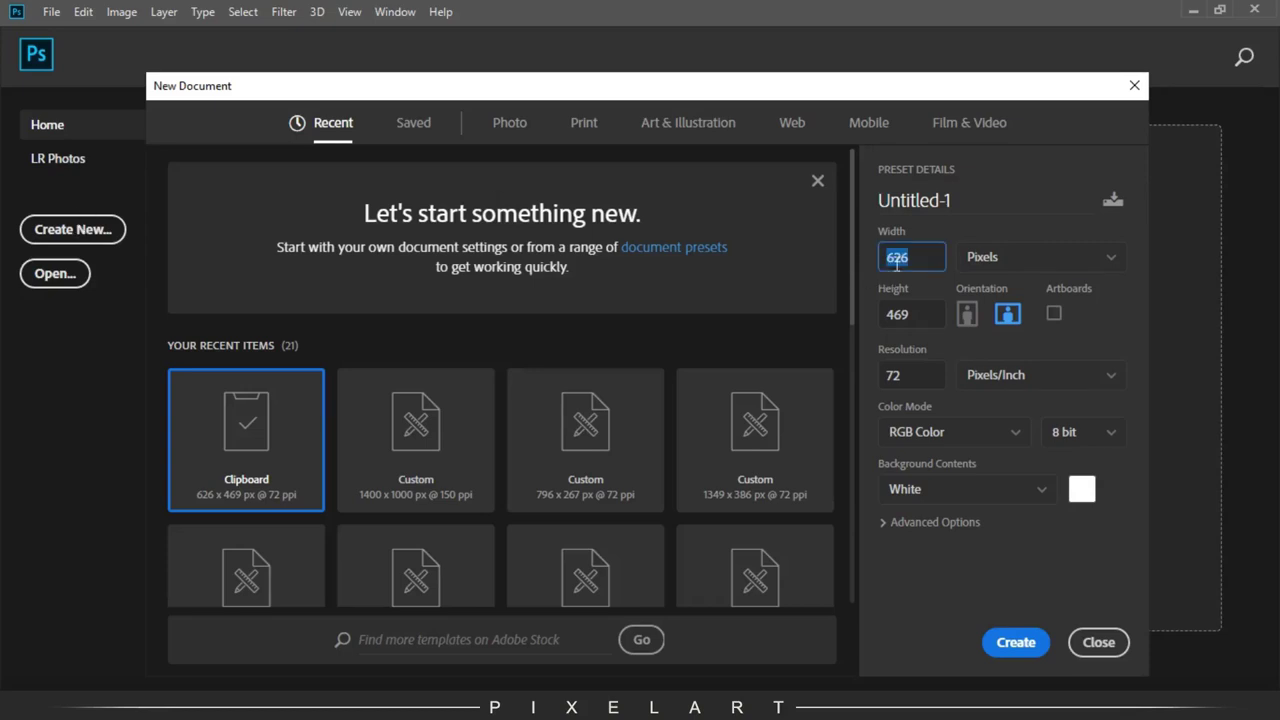
pyautogui.write('1400')
pyautogui.doubleClick(893, 316)
pyautogui.write('1000')
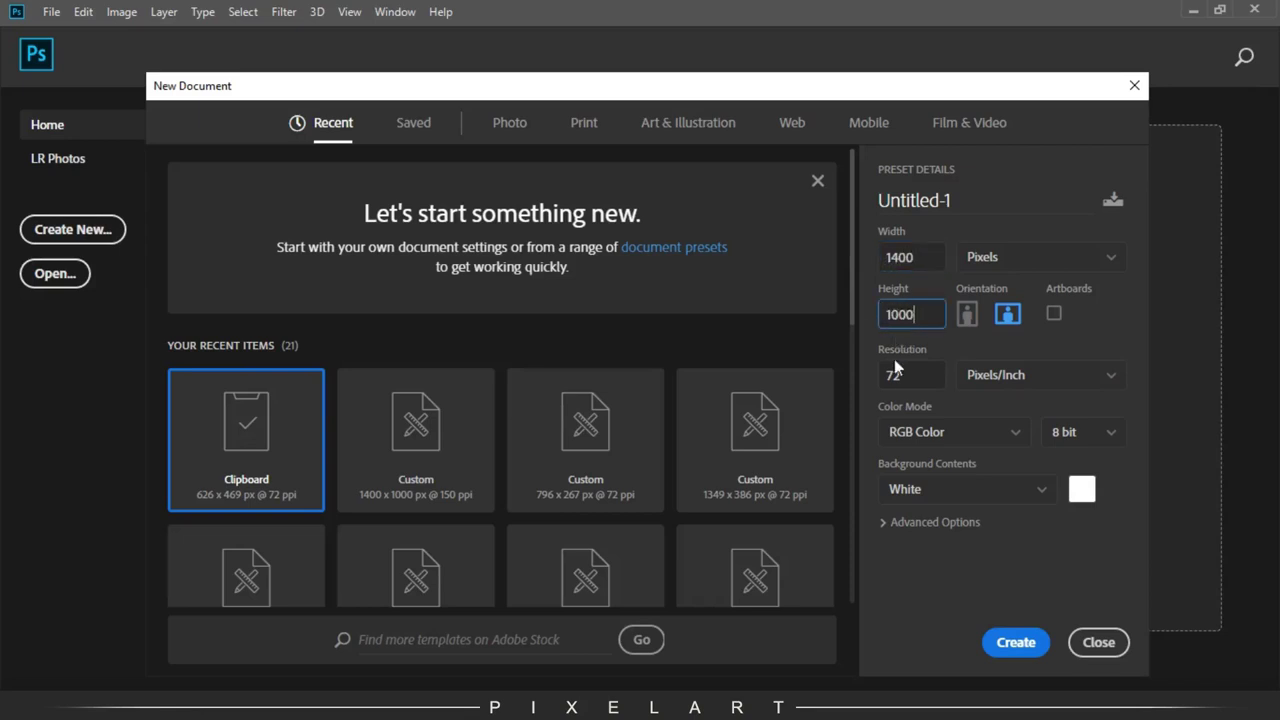
pyautogui.doubleClick(892, 378)
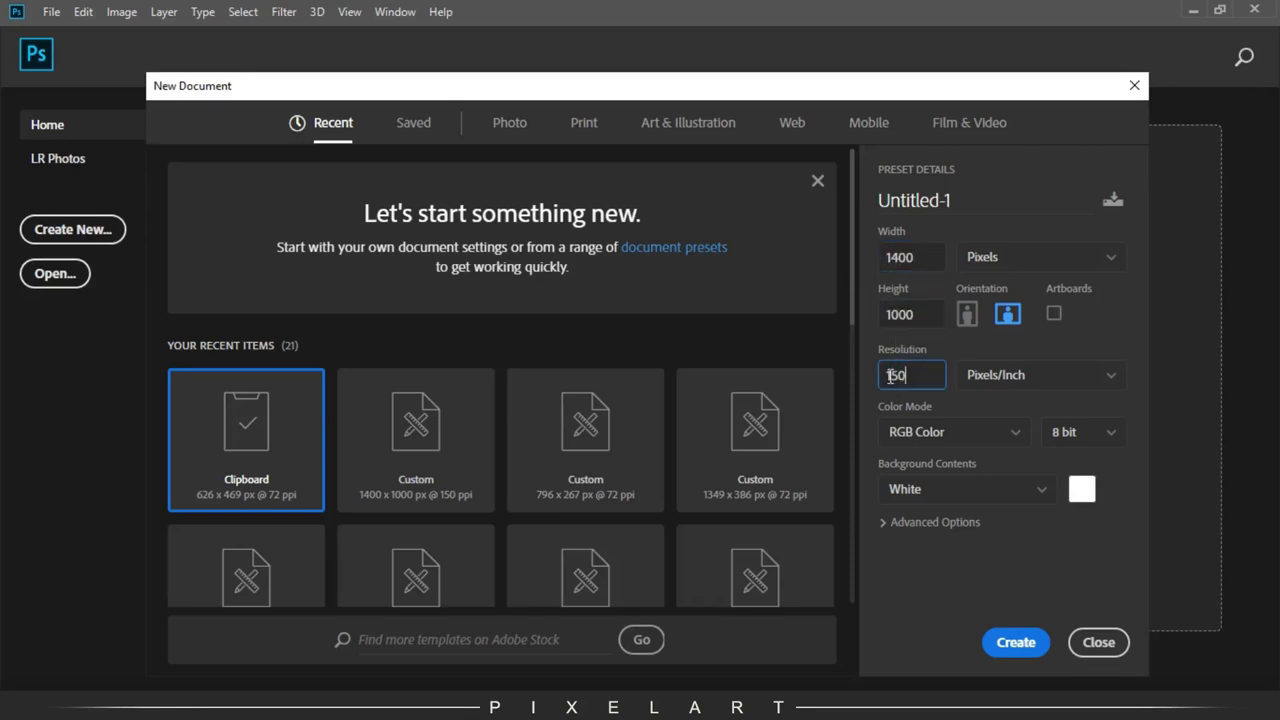
pyautogui.click(1008, 645)
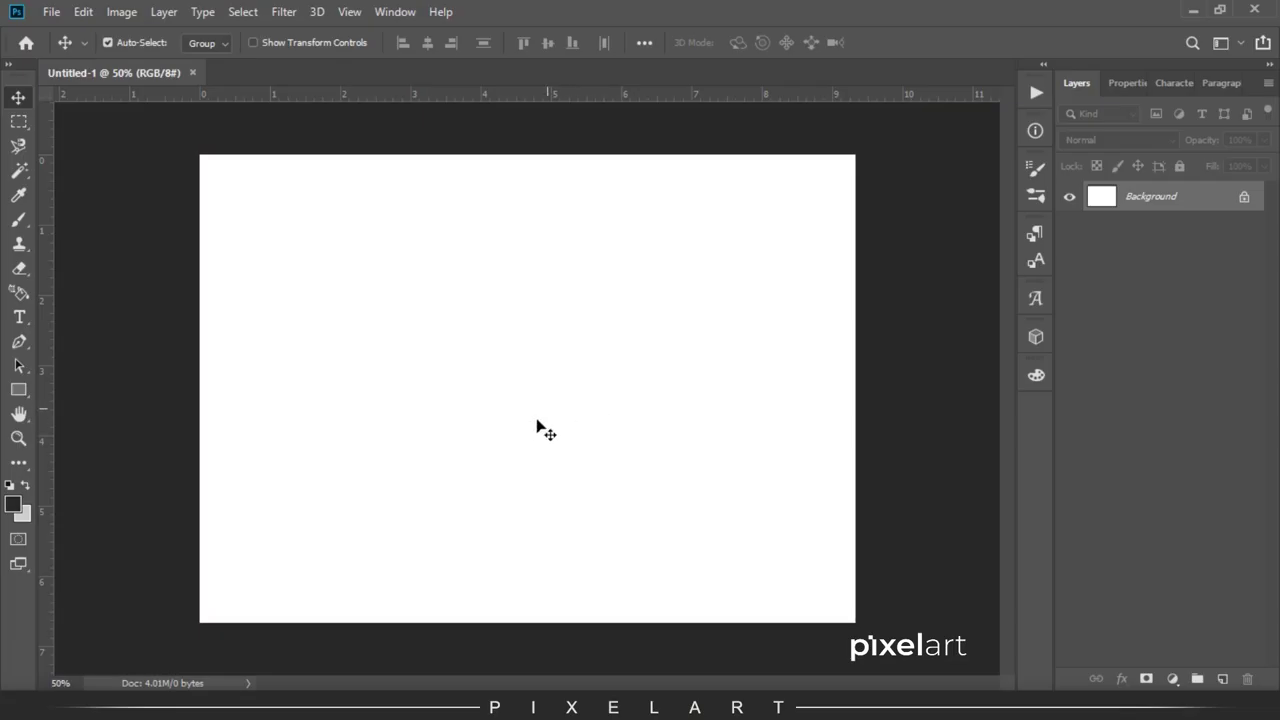
# Step: Place coconut oil mockup.png on the canvas, scaled up to fill most of it
pyautogui.click(332, 620)
pyautogui.moveTo(293, 245); pyautogui.dragTo(358, 680)
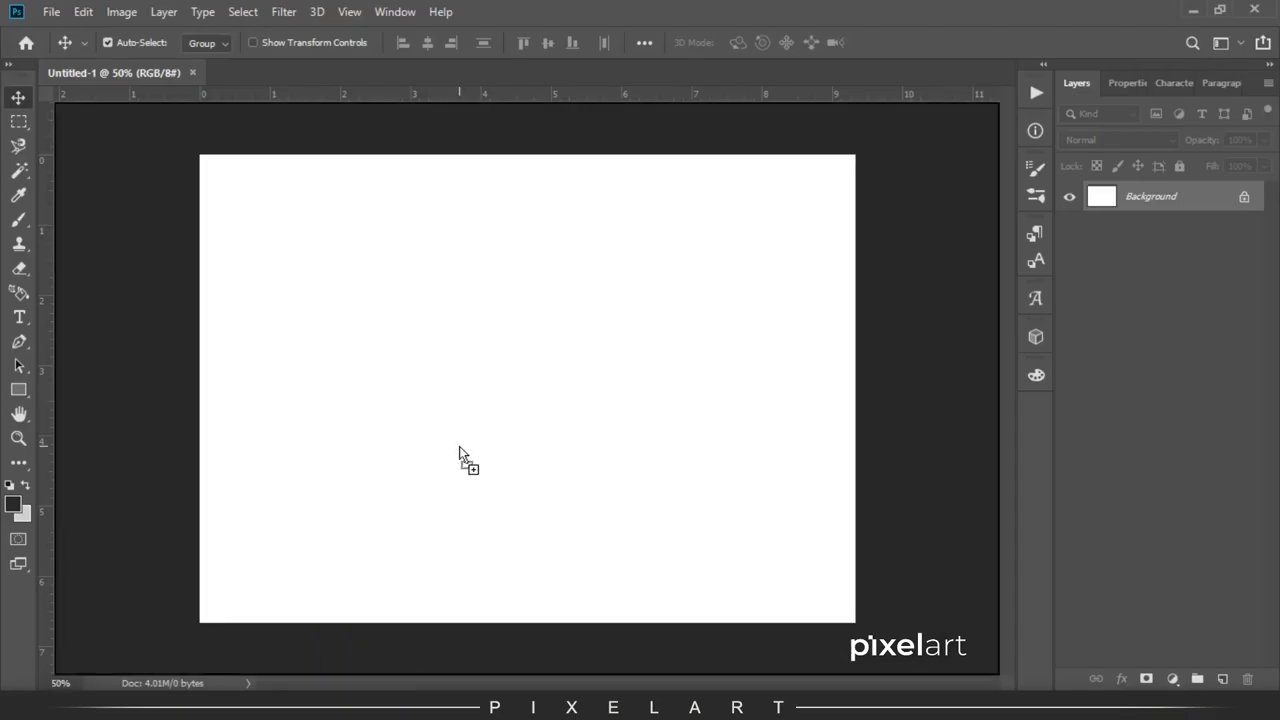
pyautogui.moveTo(358, 680); pyautogui.dragTo(460, 455)
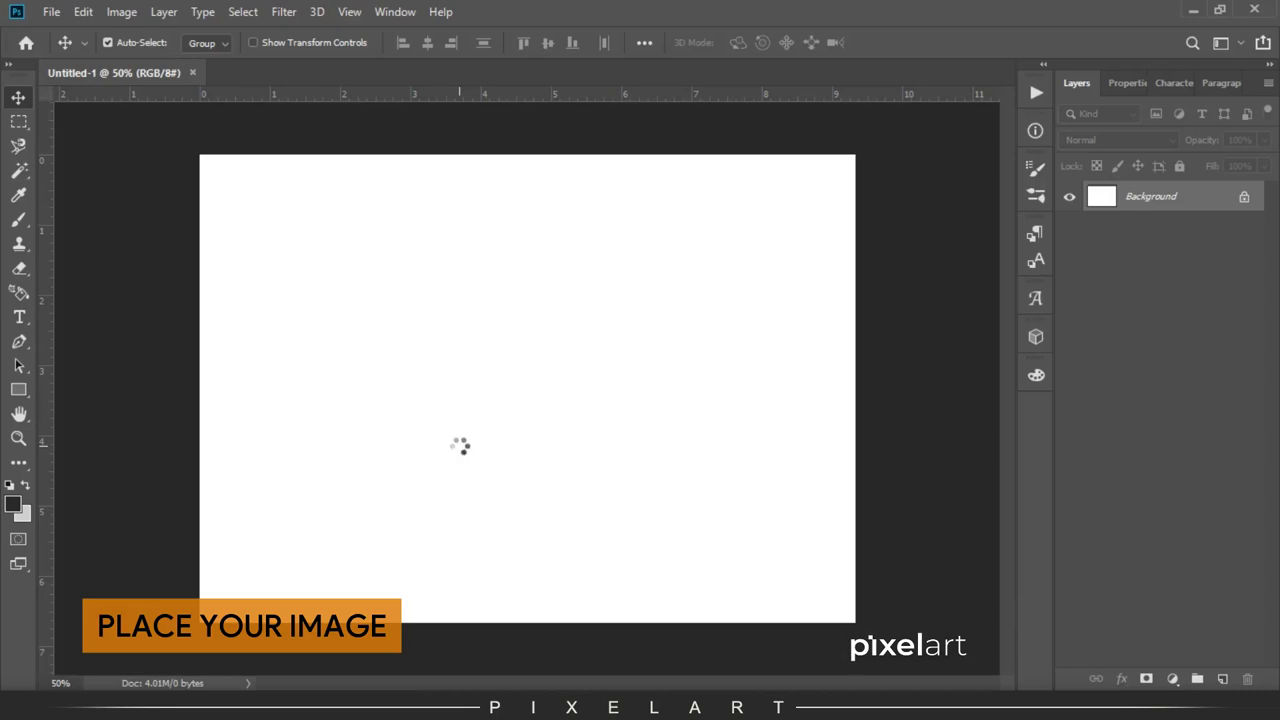
pyautogui.moveTo(704, 272); pyautogui.dragTo(830, 186)
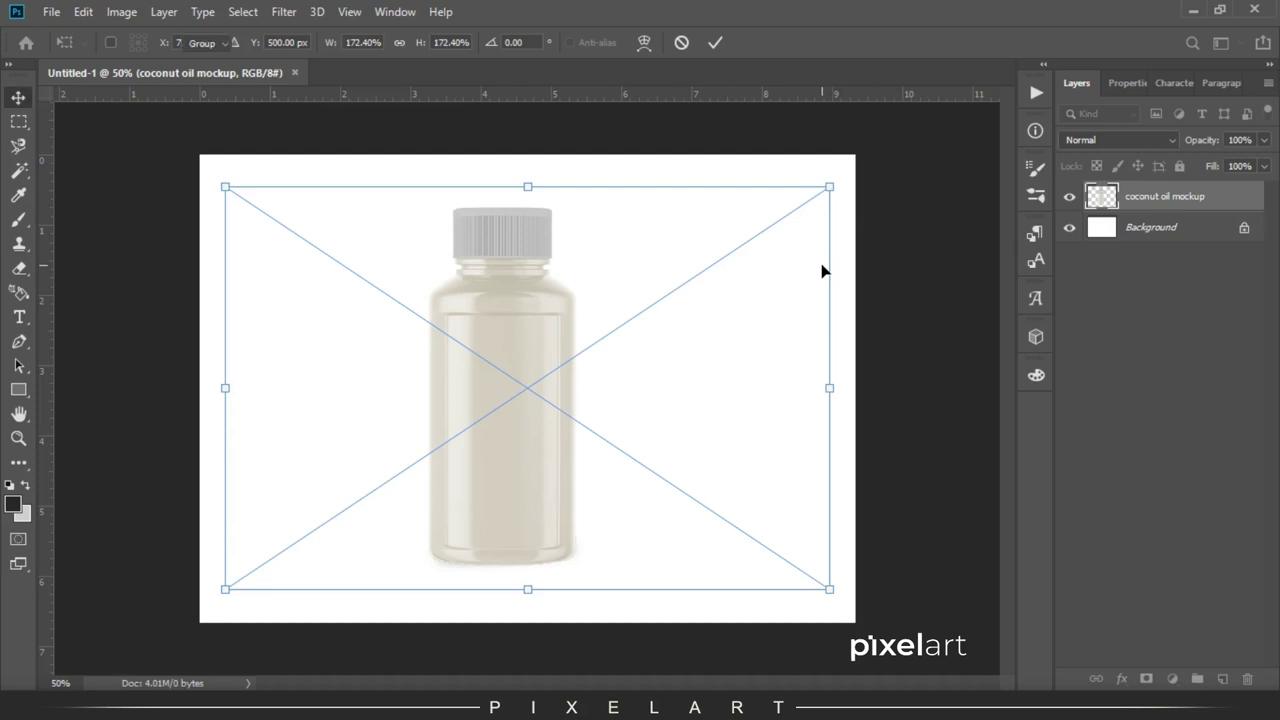
pyautogui.press('Return')
pyautogui.hotkey('ctrl', '1')
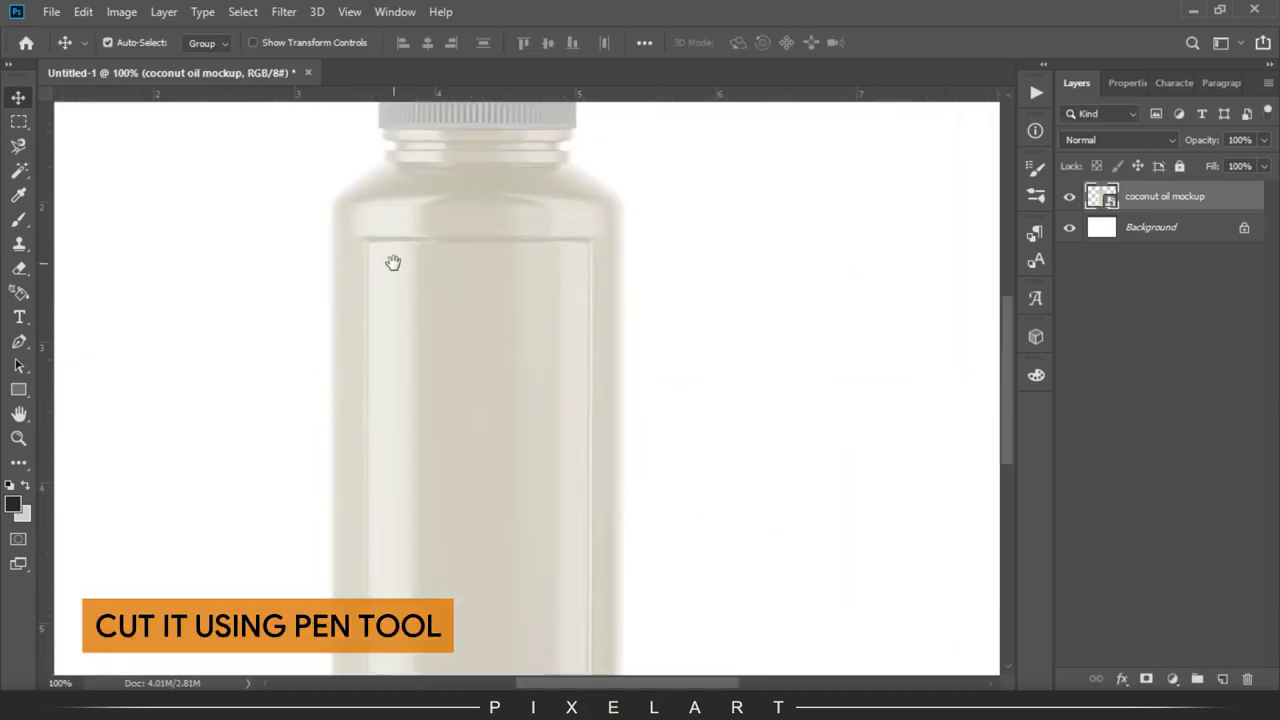
# Step: Trace a closed Pen outline around the bottle cap with rounded top corners
pyautogui.hotkey('ctrl', '+')
pyautogui.press('p')
pyautogui.click(387, 487)
pyautogui.click(388, 299)
pyautogui.click(410, 289)
pyautogui.moveTo(755, 289); pyautogui.dragTo(778, 302)
pyautogui.hotkey('ctrl', 'z')
pyautogui.hotkey('ctrl', 'z')
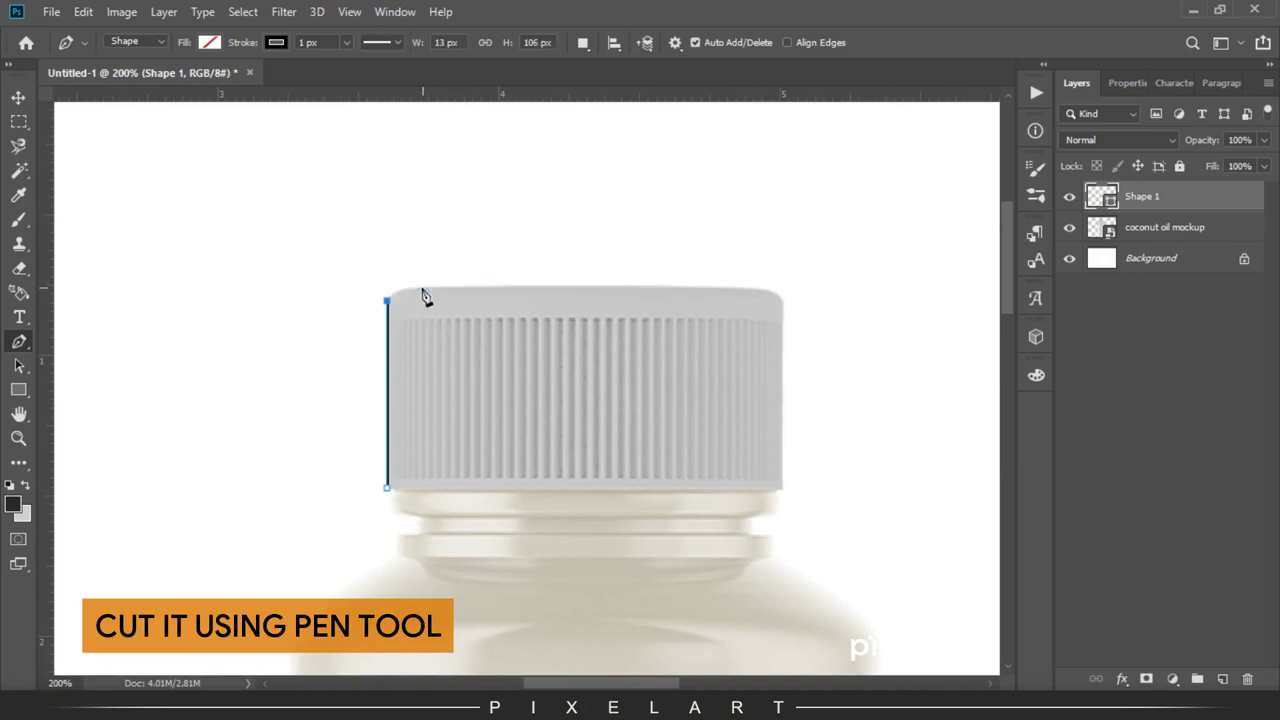
pyautogui.click(418, 288)
pyautogui.click(758, 288)
pyautogui.moveTo(782, 290); pyautogui.dragTo(788, 312)
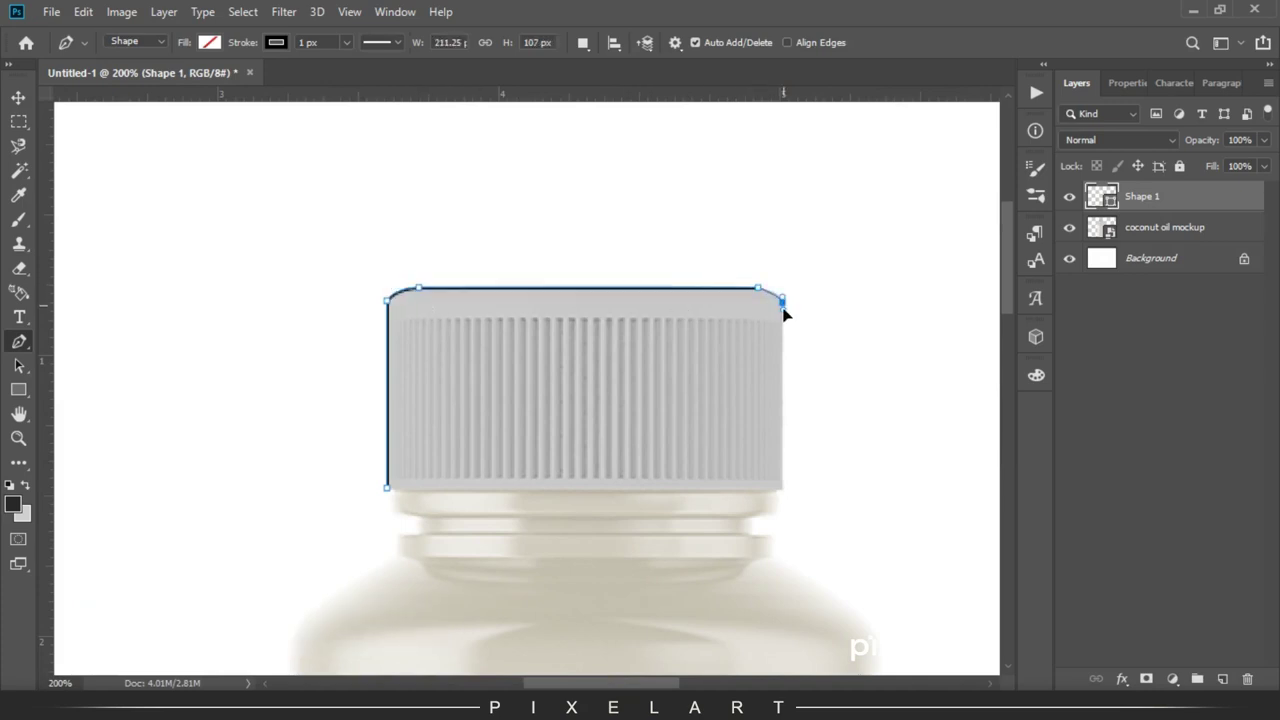
pyautogui.click(781, 488)
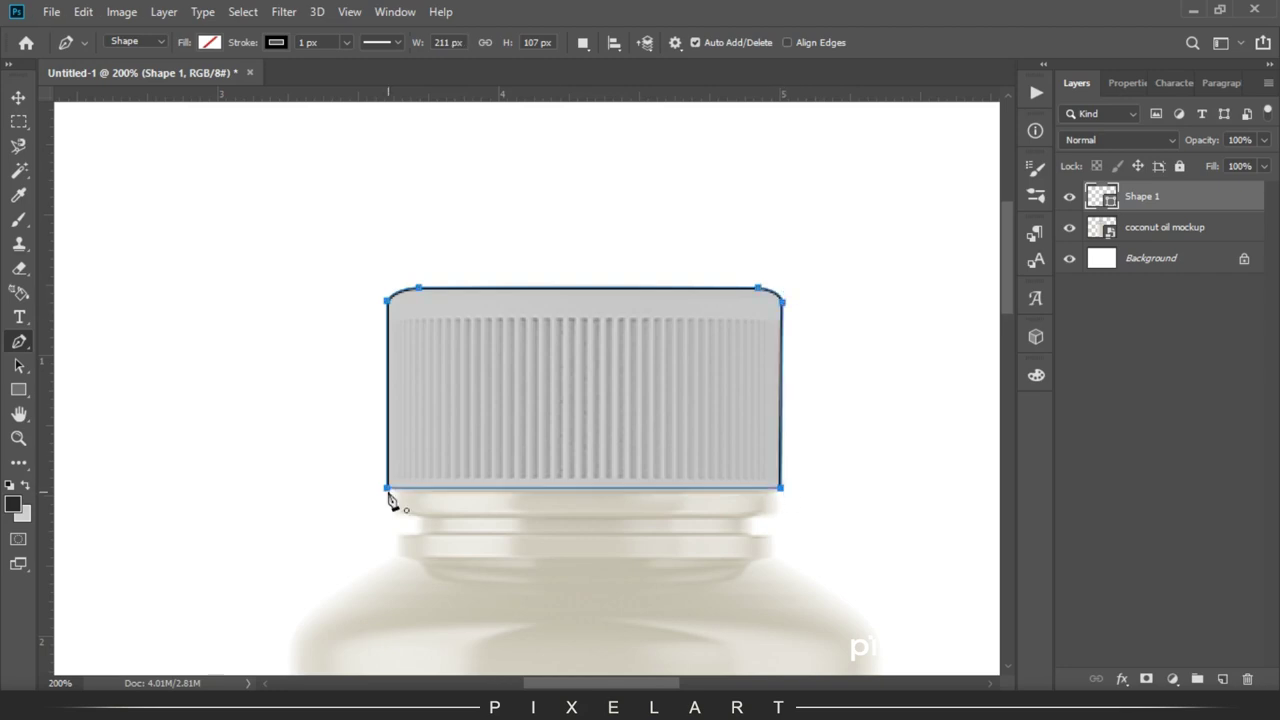
pyautogui.moveTo(388, 489); pyautogui.dragTo(153, 483)
# Step: Paste the cap from the mockup layer in place onto Layer 1, then delete Shape 1
pyautogui.hotkey('ctrl', 'Return')
pyautogui.click(1165, 227)
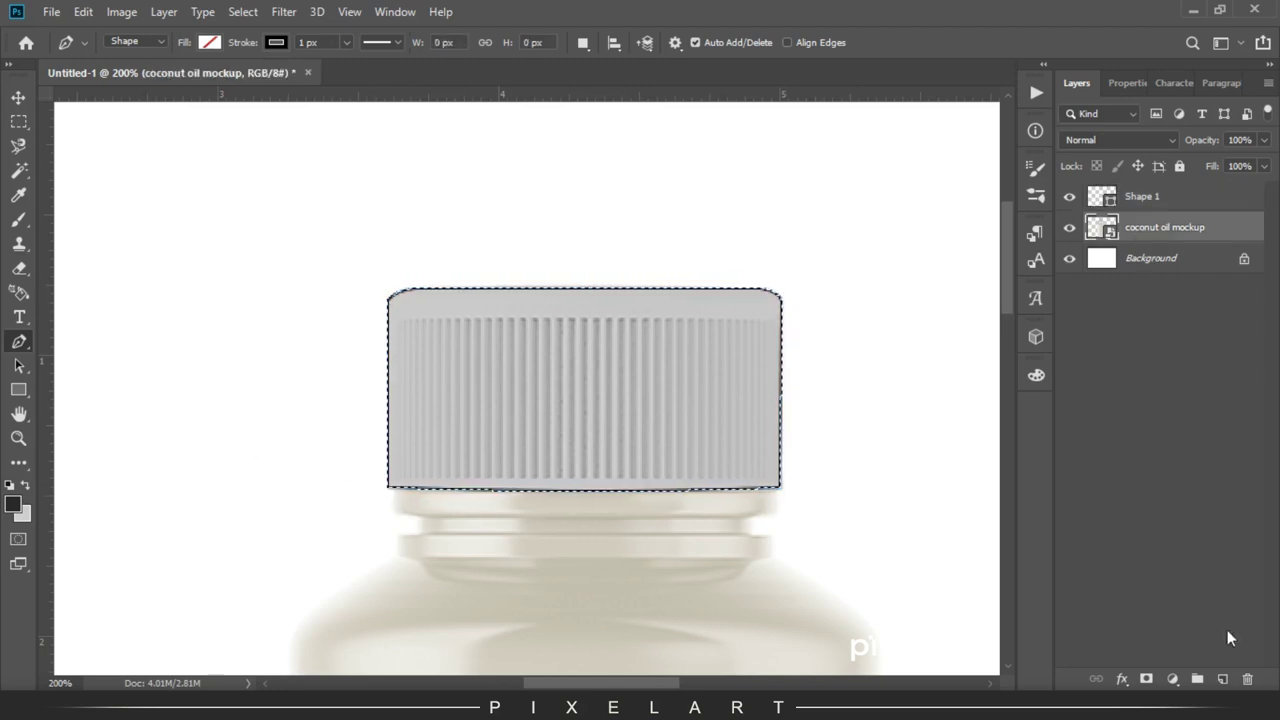
pyautogui.click(1222, 679)
pyautogui.click(1165, 258)
pyautogui.click(82, 12)
pyautogui.click(132, 137)
pyautogui.click(1140, 227)
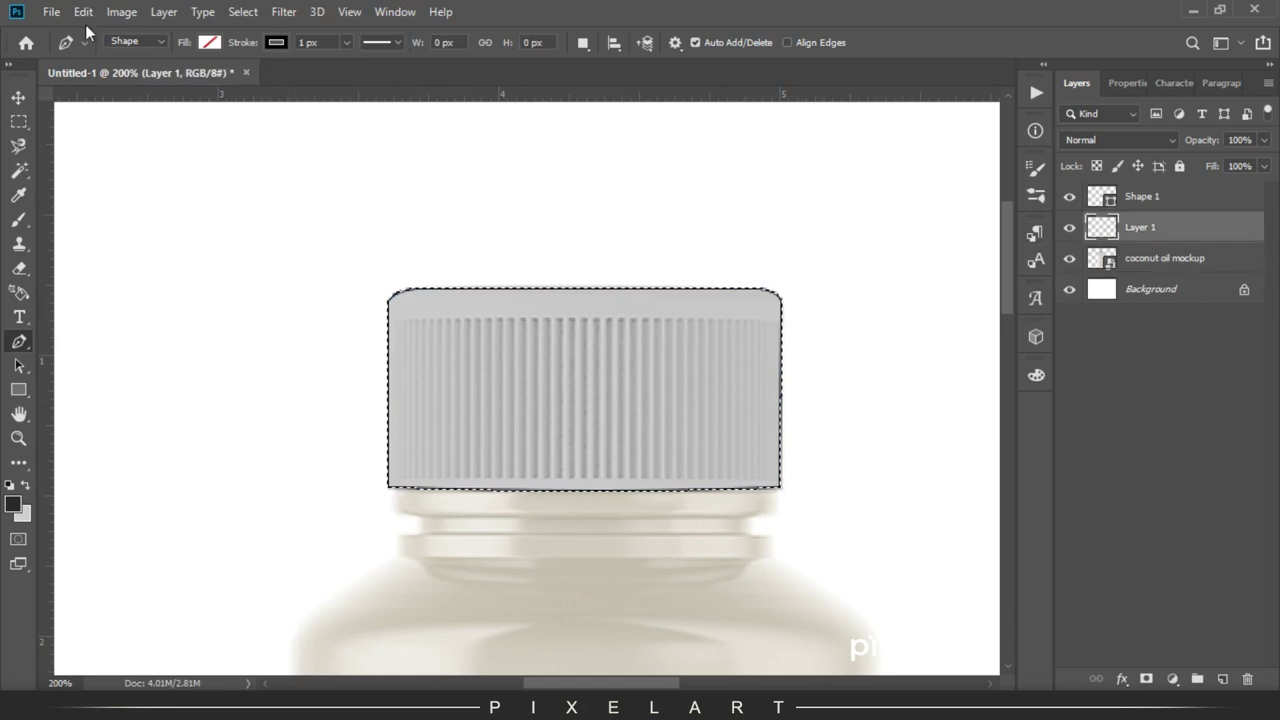
pyautogui.click(82, 12)
pyautogui.moveTo(160, 191)
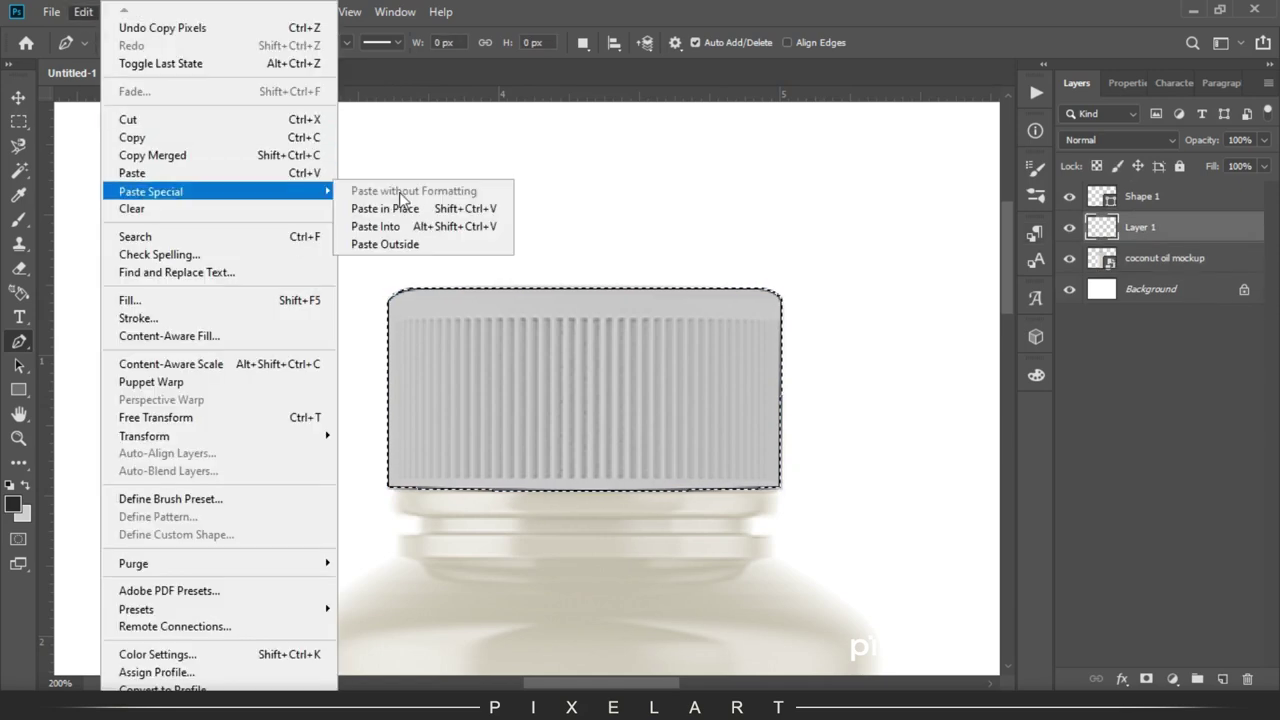
pyautogui.click(385, 208)
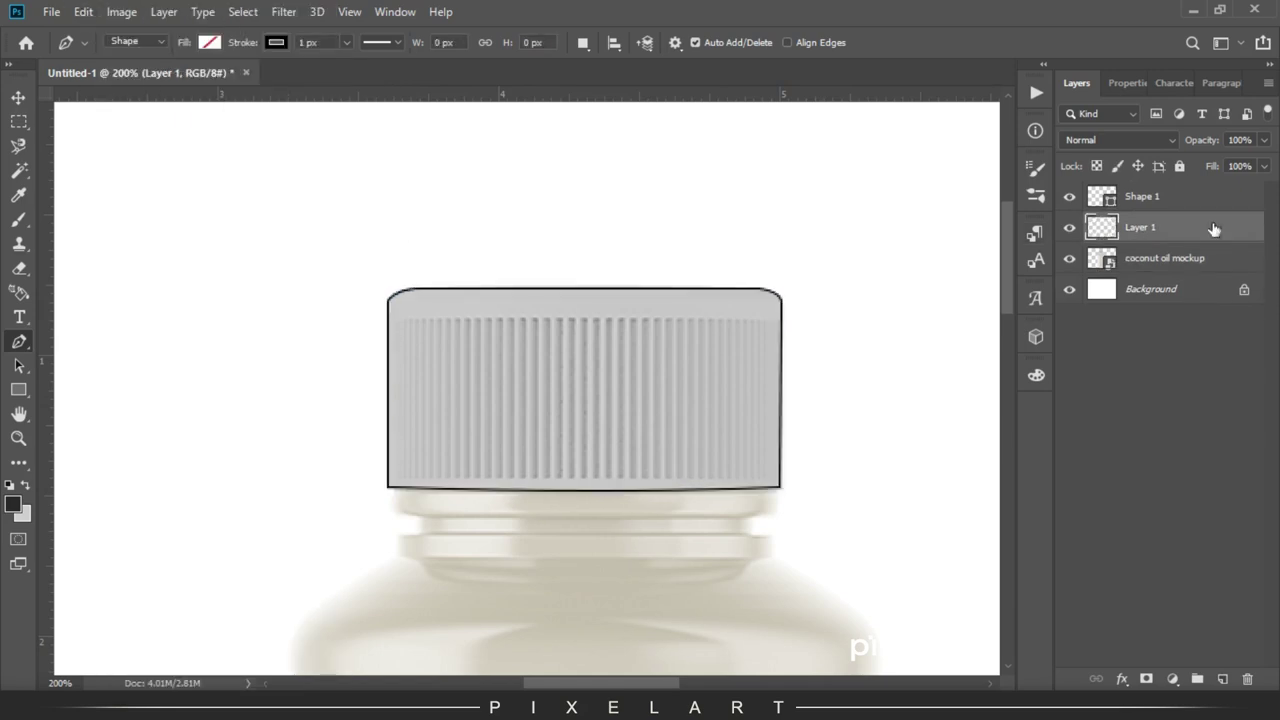
pyautogui.click(1248, 679)
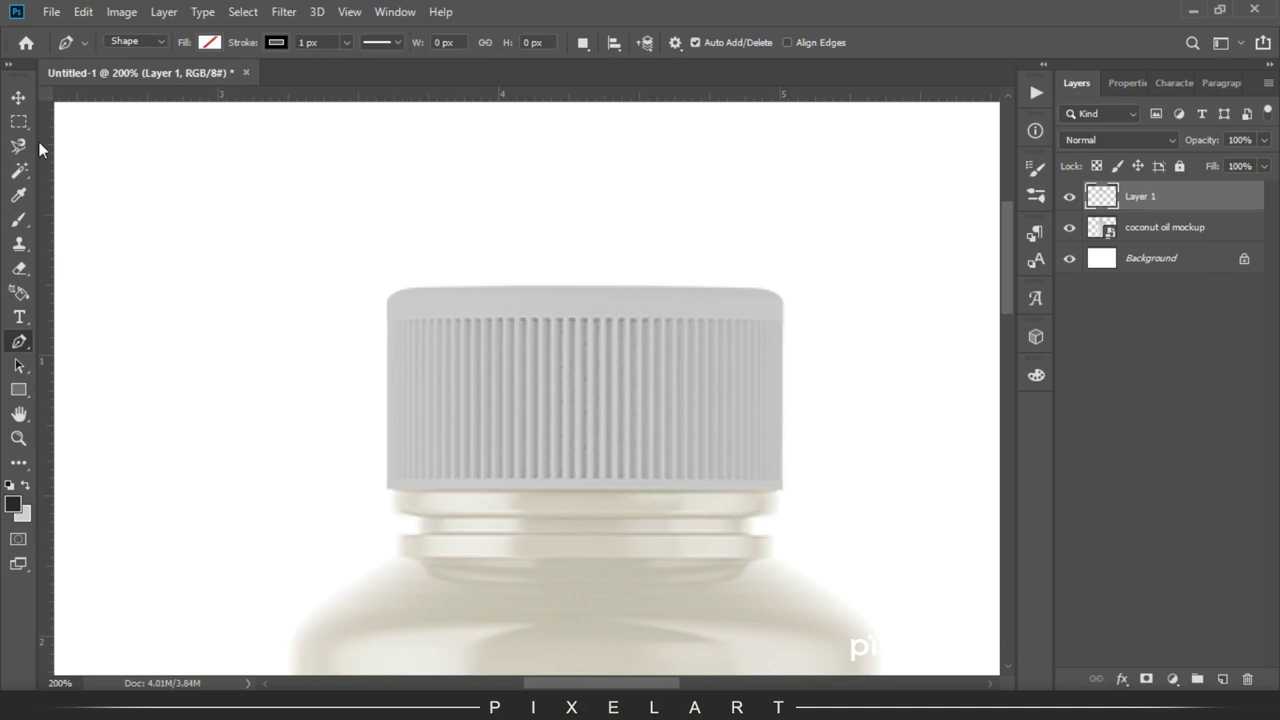
pyautogui.click(18, 97)
pyautogui.moveTo(531, 474); pyautogui.dragTo(537, 289)
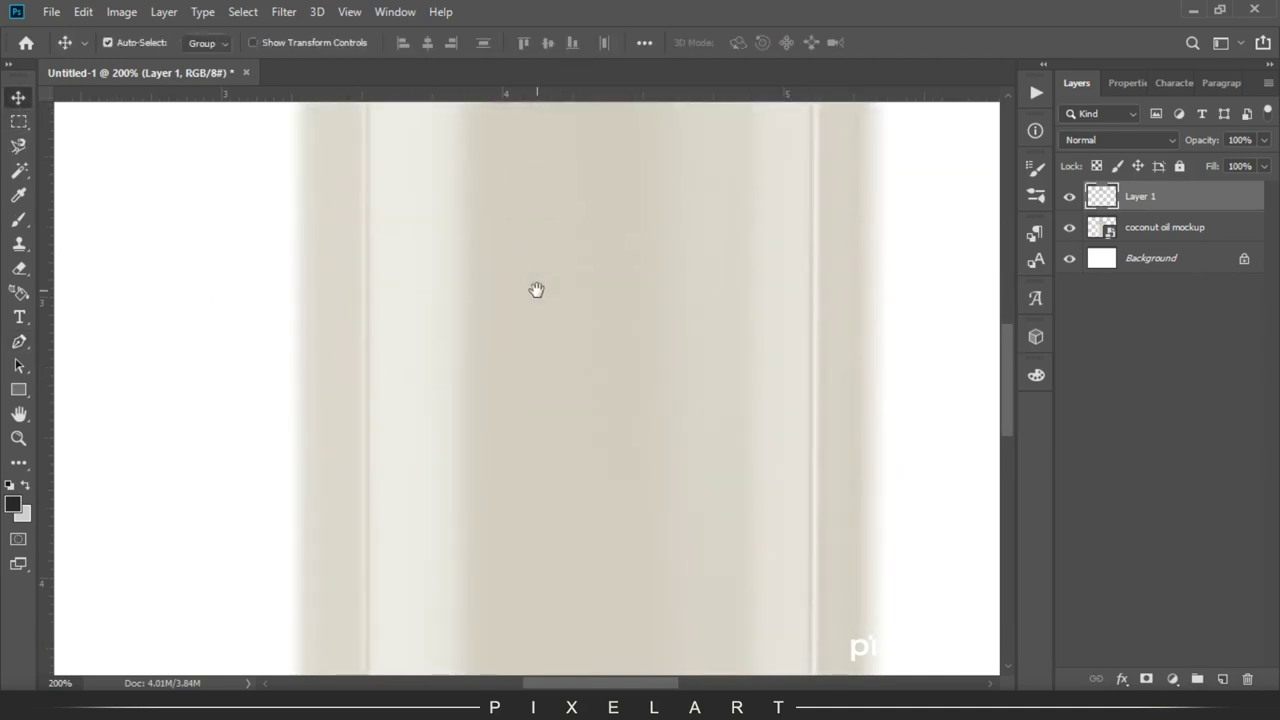
# Step: Trace a closed Pen outline around the bottle's label area with a curved bottom
pyautogui.scroll(-1, 531, 316)
pyautogui.scroll(1, 505, 343)
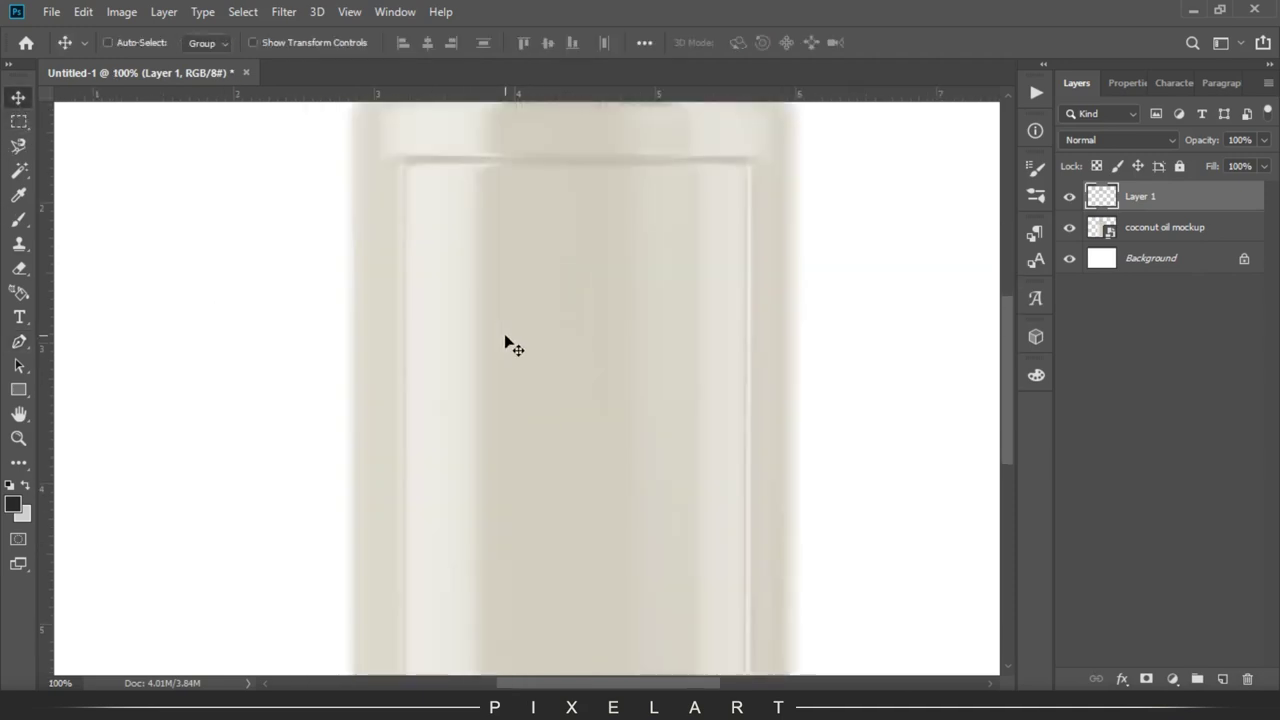
pyautogui.scroll(1, 474, 383)
pyautogui.scroll(-1, 312, 420)
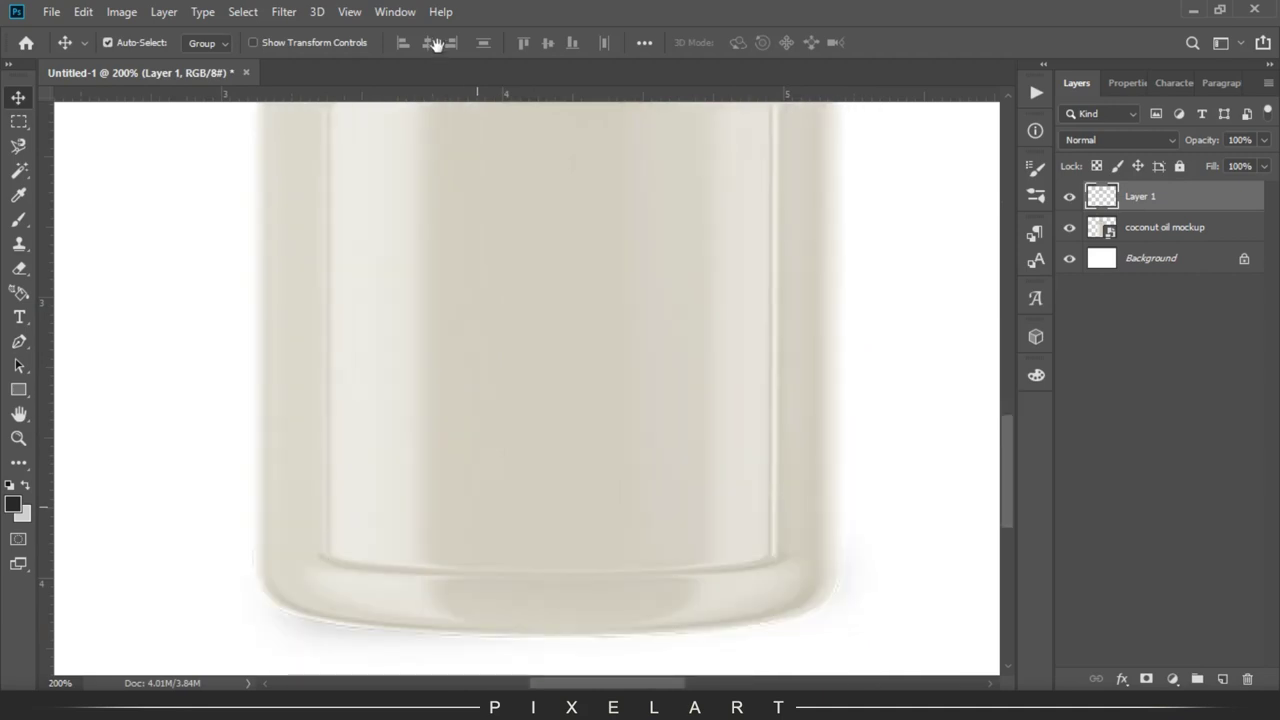
pyautogui.click(18, 341)
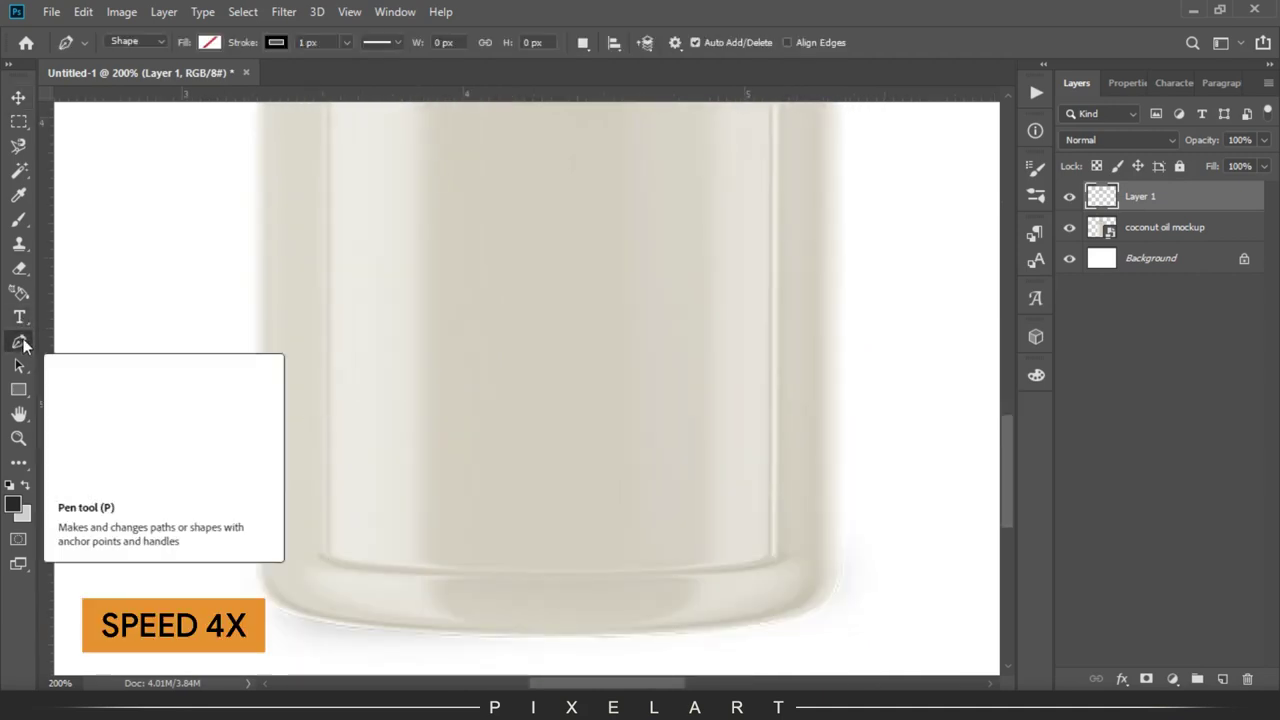
pyautogui.click(329, 560)
pyautogui.scroll(5, 323, 394)
pyautogui.scroll(5, 333, 231)
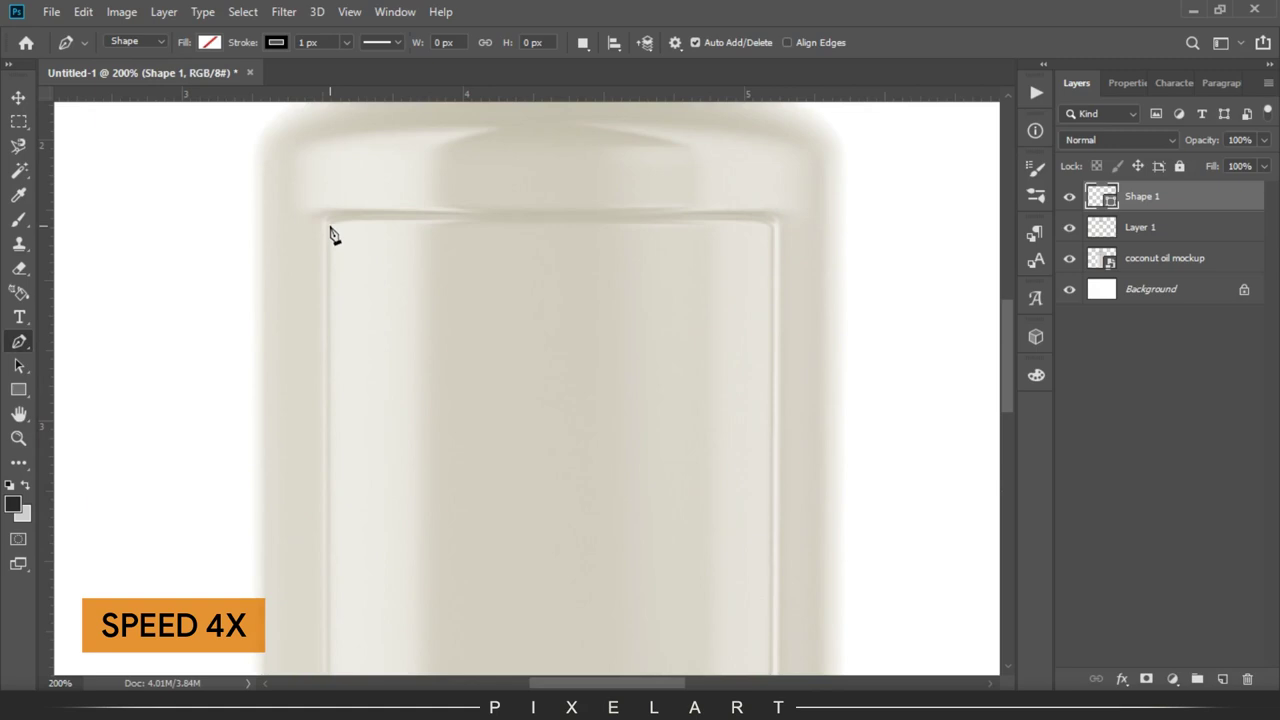
pyautogui.moveTo(329, 222); pyautogui.dragTo(343, 220)
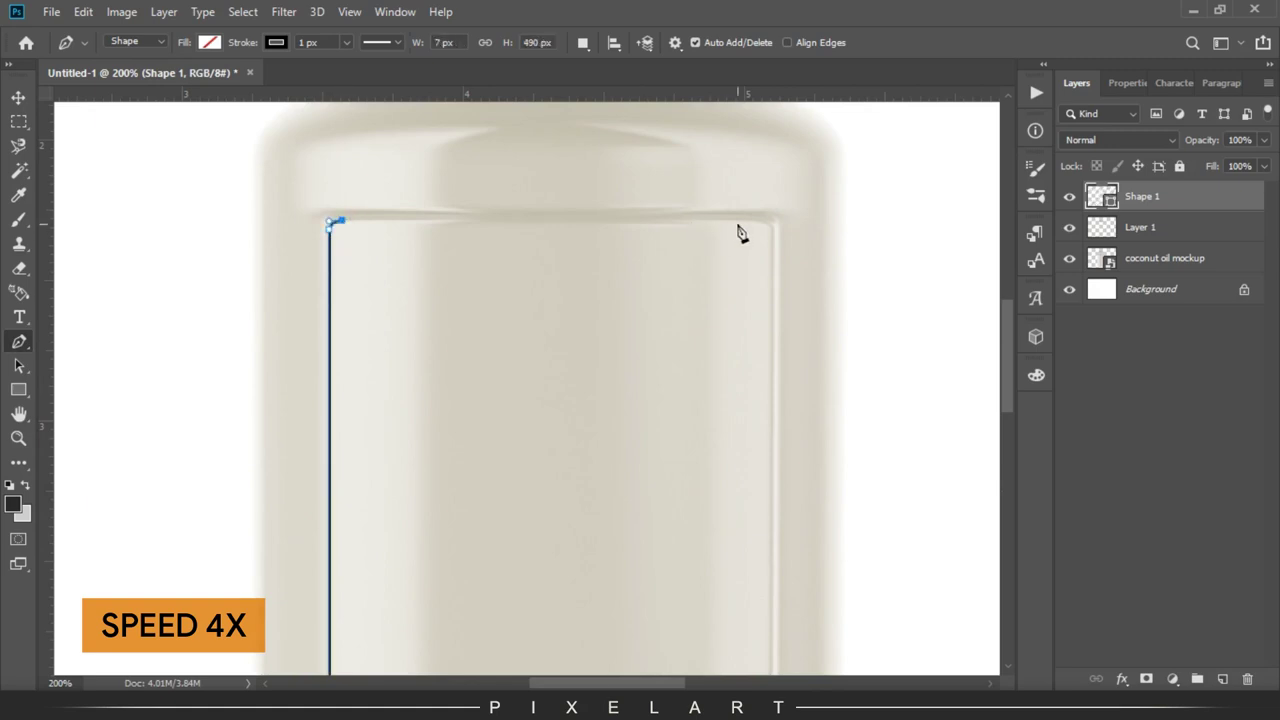
pyautogui.moveTo(741, 220); pyautogui.dragTo(774, 250)
pyautogui.scroll(-5, 765, 400)
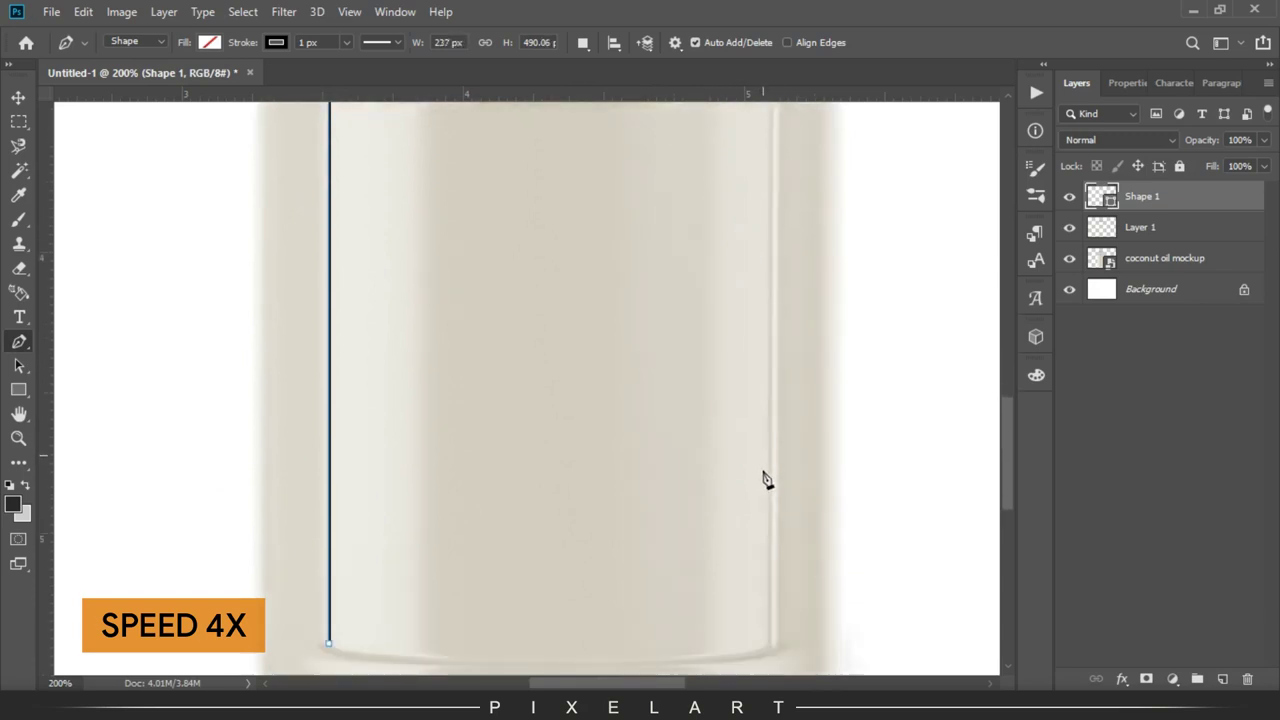
pyautogui.scroll(-5, 770, 520)
pyautogui.moveTo(738, 565); pyautogui.dragTo(709, 565)
pyautogui.moveTo(330, 555); pyautogui.dragTo(231, 520)
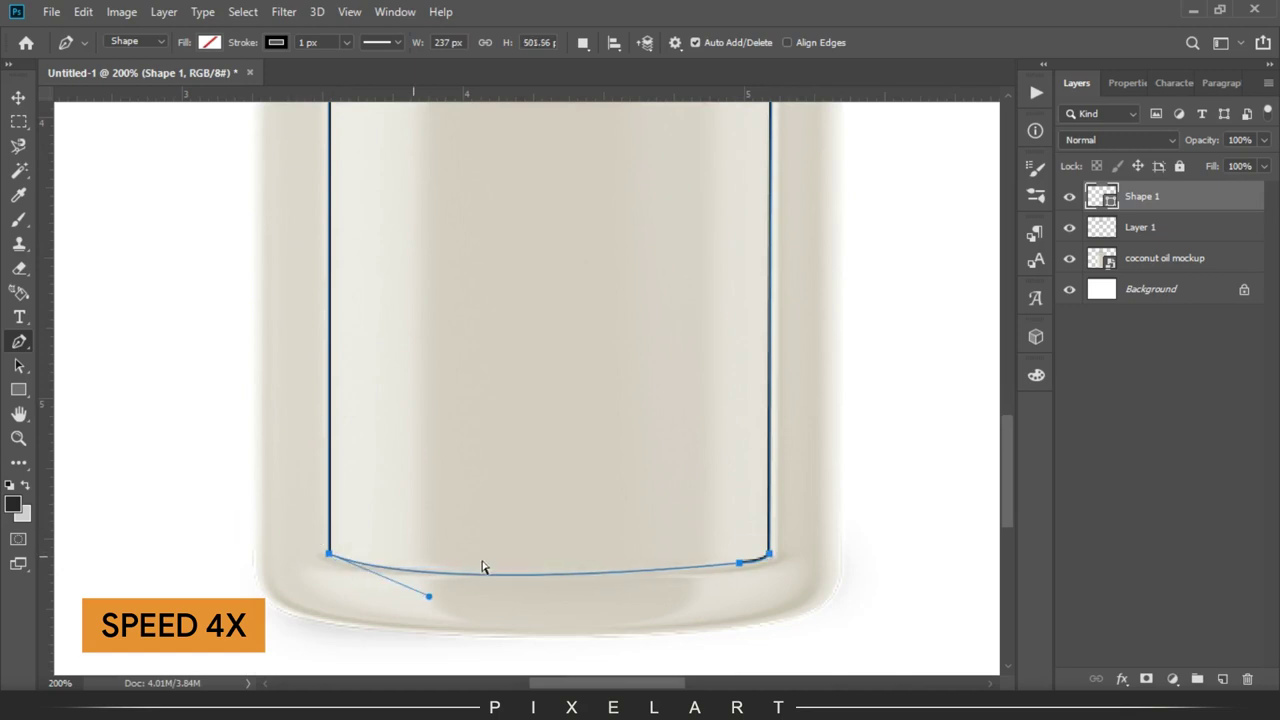
pyautogui.press('z')
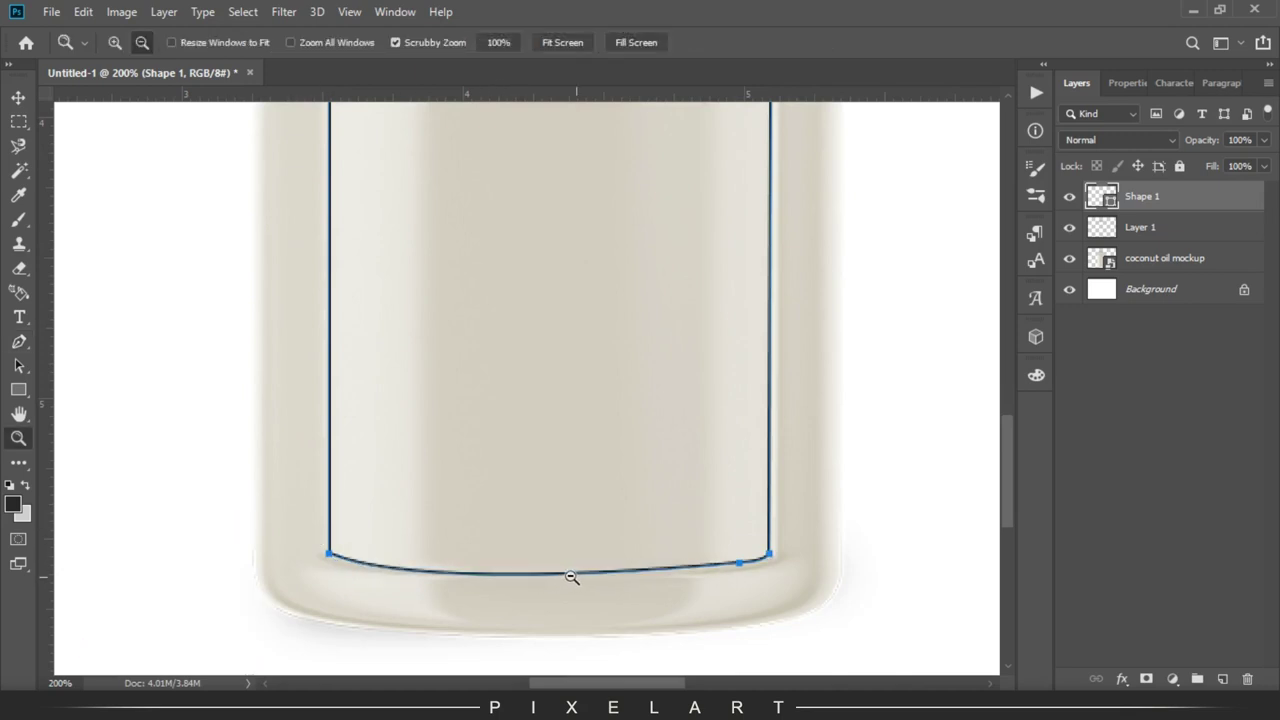
# Step: Copy the label area from the mockup layer and paste it in place on Layer 2
pyautogui.click(19, 97)
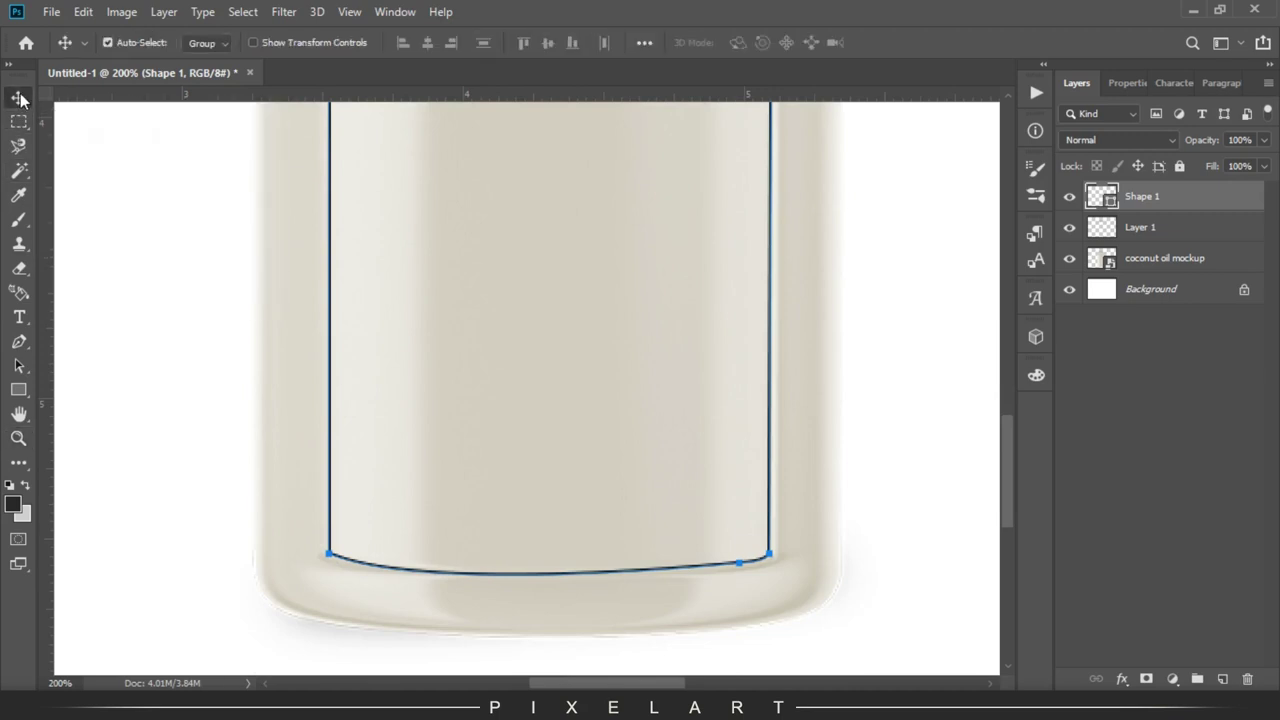
pyautogui.keyDown('ctrl'); pyautogui.click(1098, 200); pyautogui.keyUp('ctrl')
pyautogui.press('ctrl')
pyautogui.click(1114, 266)
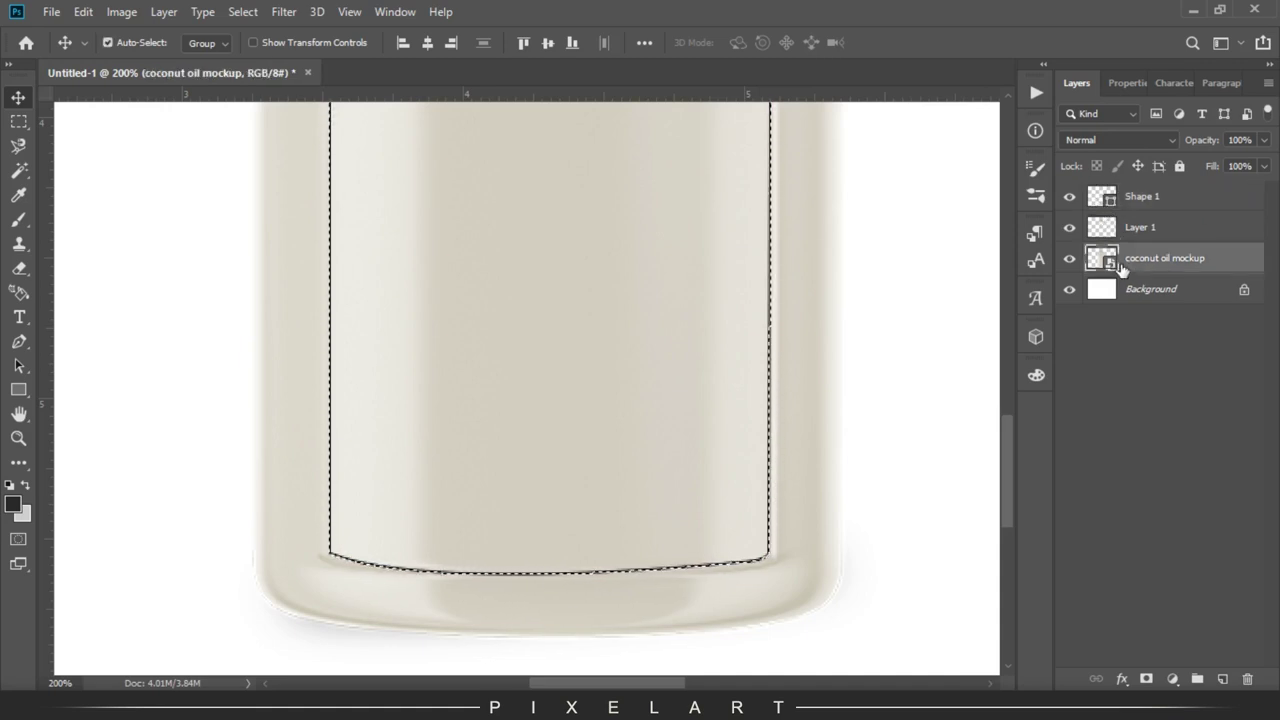
pyautogui.click(83, 12)
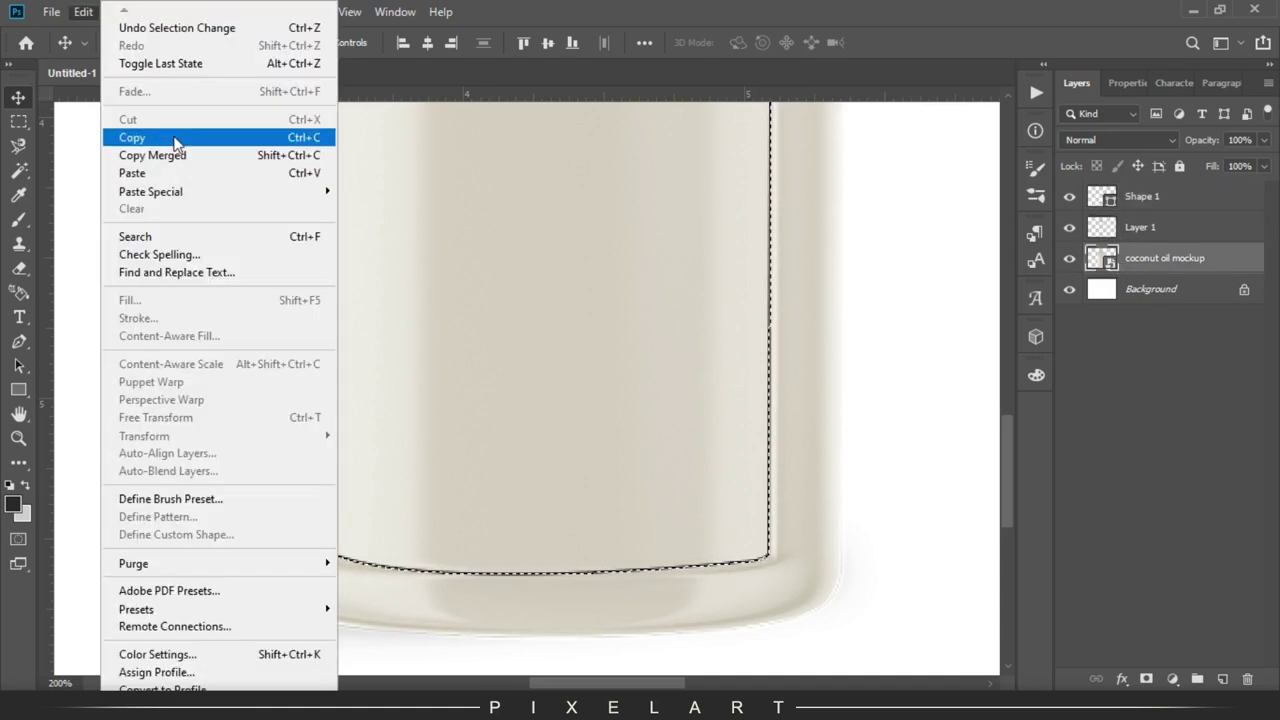
pyautogui.click(171, 135)
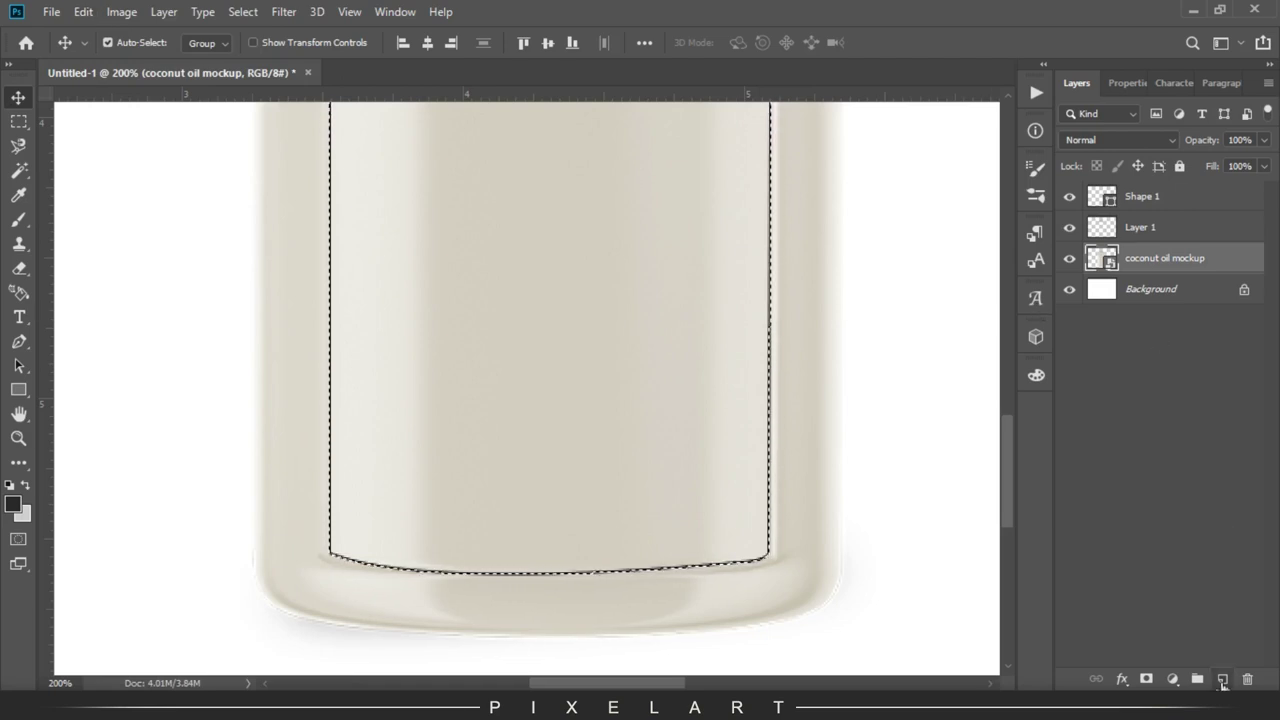
pyautogui.click(1222, 679)
pyautogui.click(83, 12)
pyautogui.moveTo(150, 191)
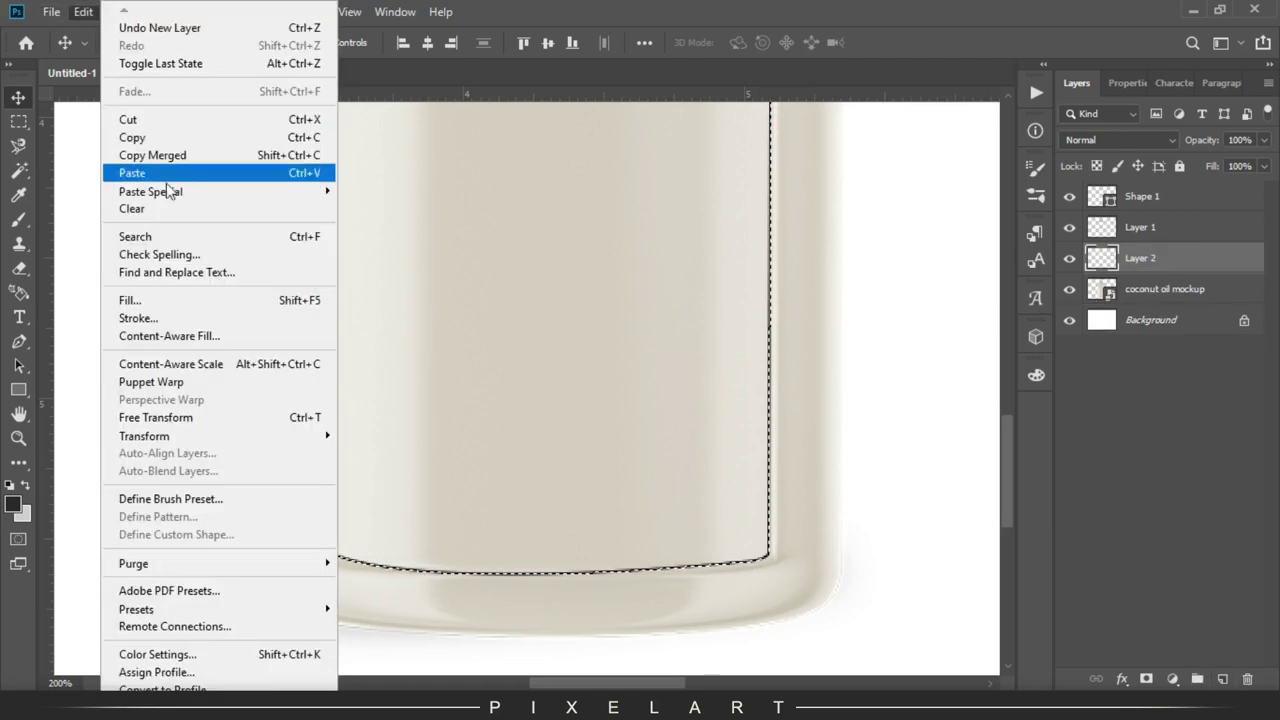
pyautogui.click(405, 214)
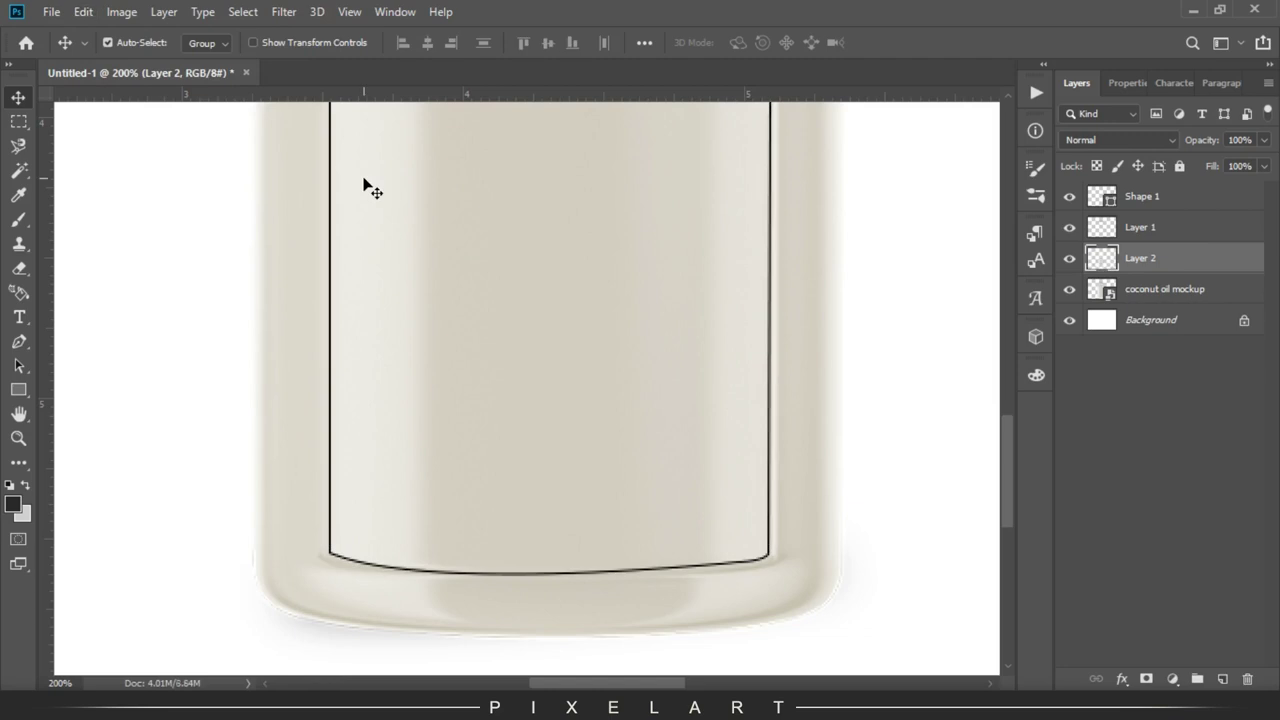
# Step: Delete the Shape 1 outline layer
pyautogui.click(1157, 203)
pyautogui.click(1245, 679)
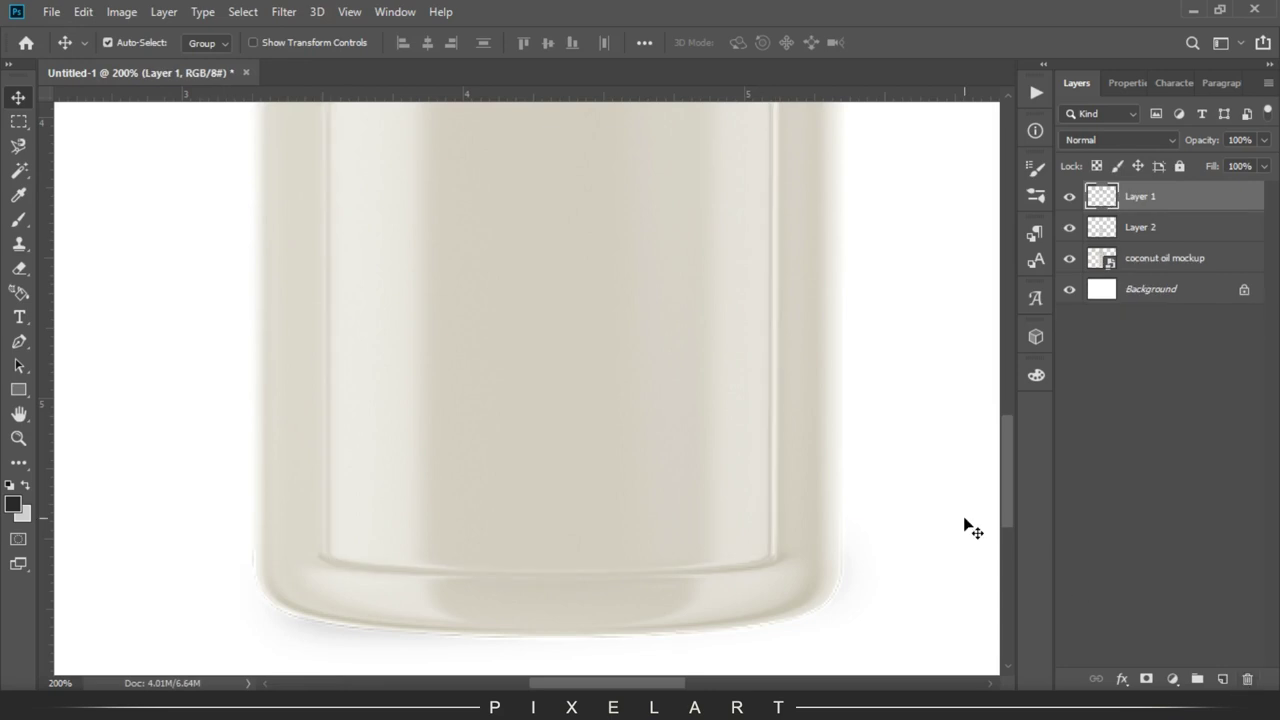
pyautogui.hotkey('ctrl', '-')
pyautogui.hotkey('ctrl', '-')
pyautogui.moveTo(700, 317)
pyautogui.mouseDown()
pyautogui.moveTo(669, 457)
pyautogui.moveTo(674, 500)
pyautogui.mouseUp()
pyautogui.hotkey('ctrl', '+')
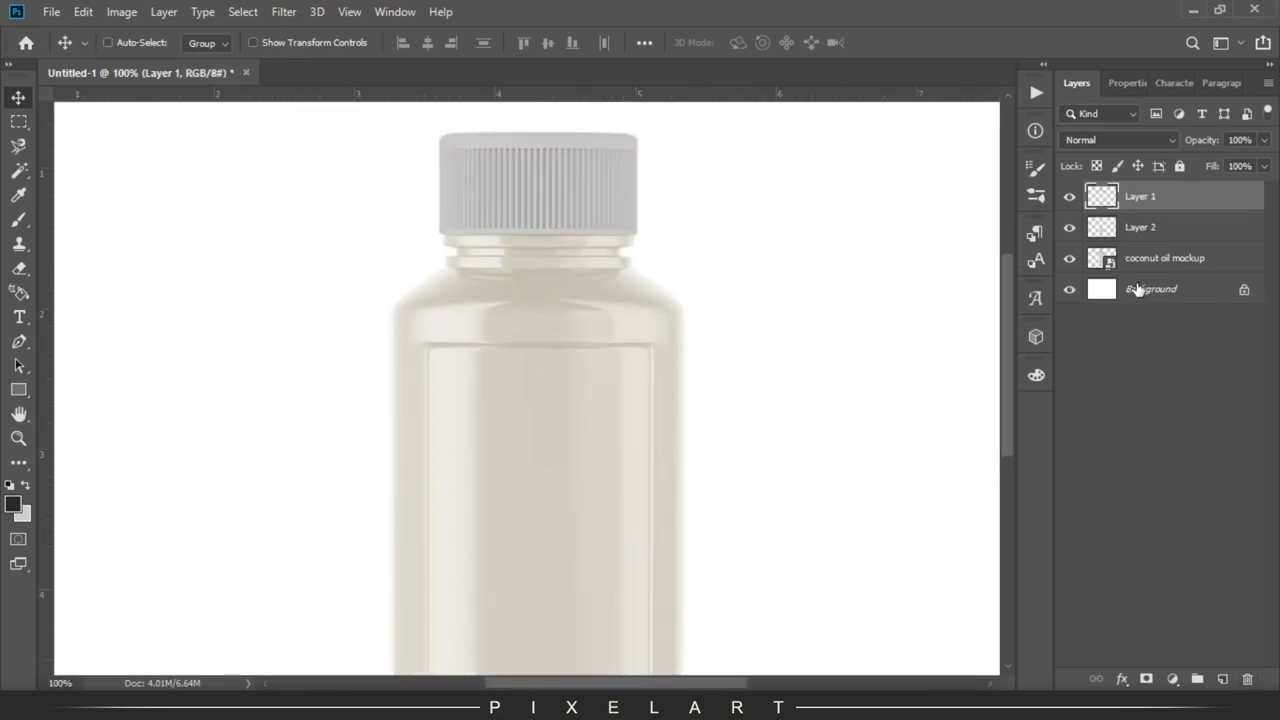
# Step: Rename Layer 2 to Label and Layer 1 to Cap
pyautogui.doubleClick(1141, 228)
pyautogui.write('Label')
pyautogui.press('Return')
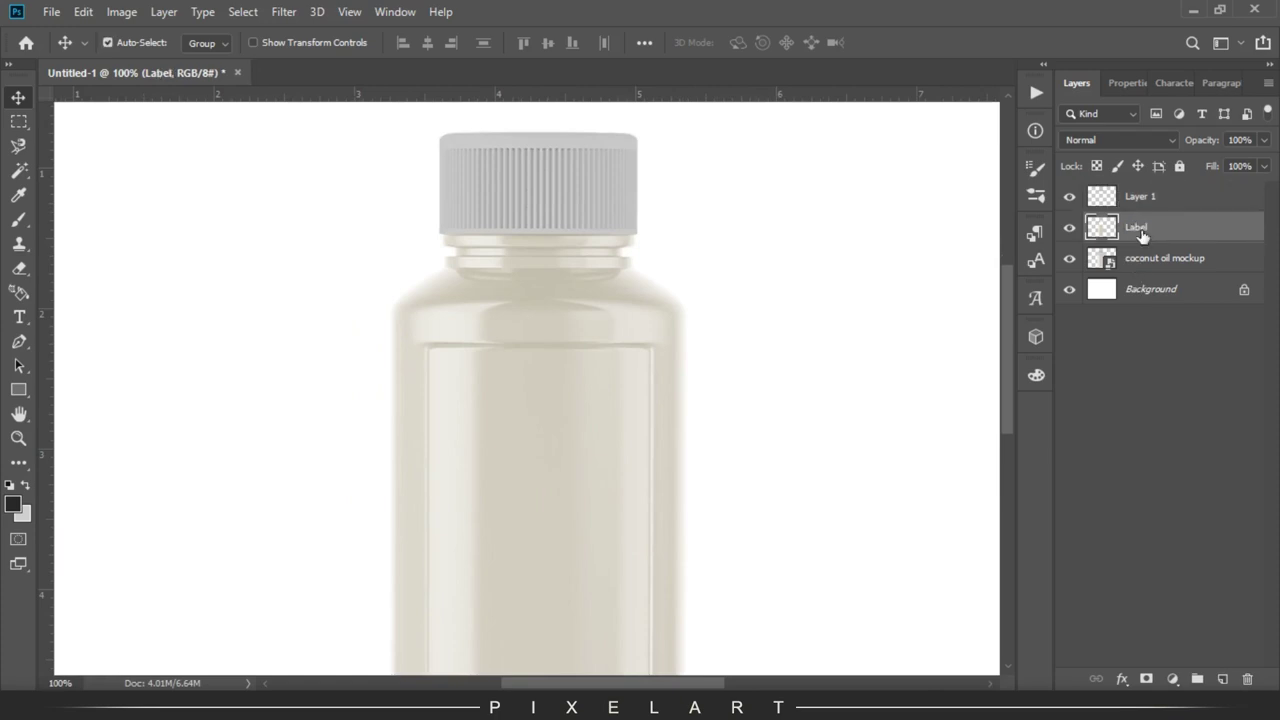
pyautogui.doubleClick(1137, 195)
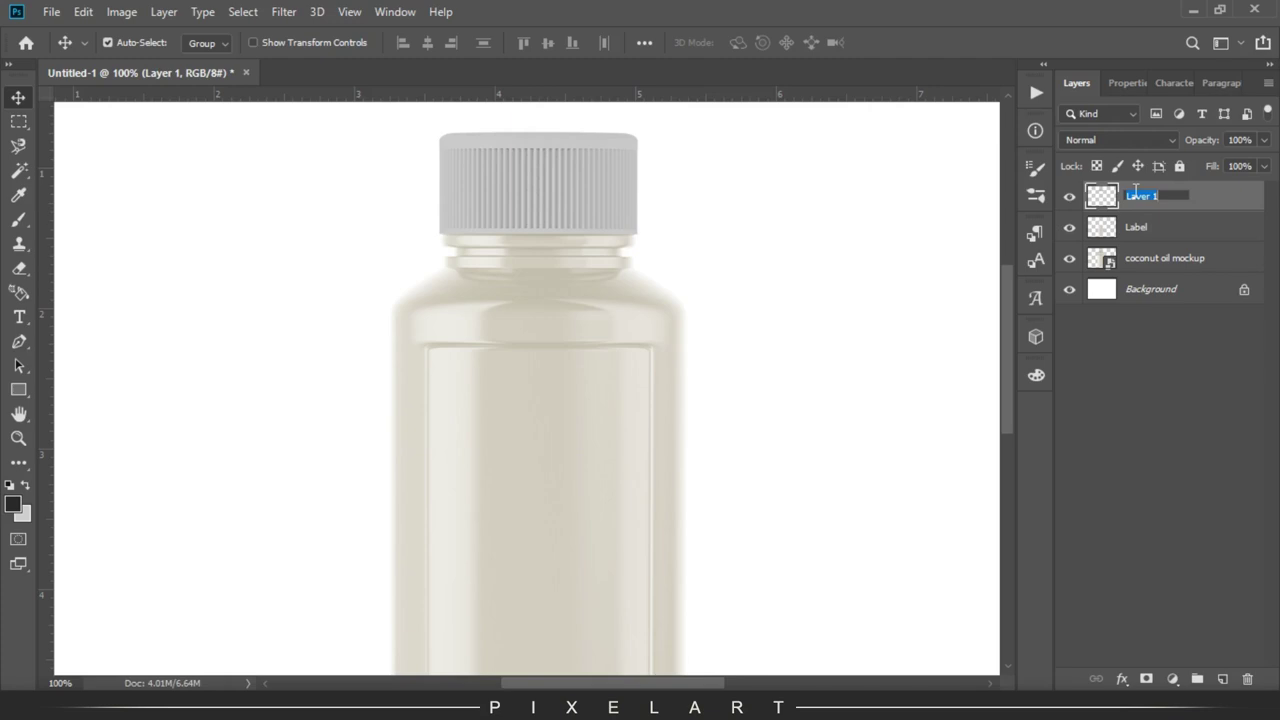
pyautogui.write('Cap')
pyautogui.press('Return')
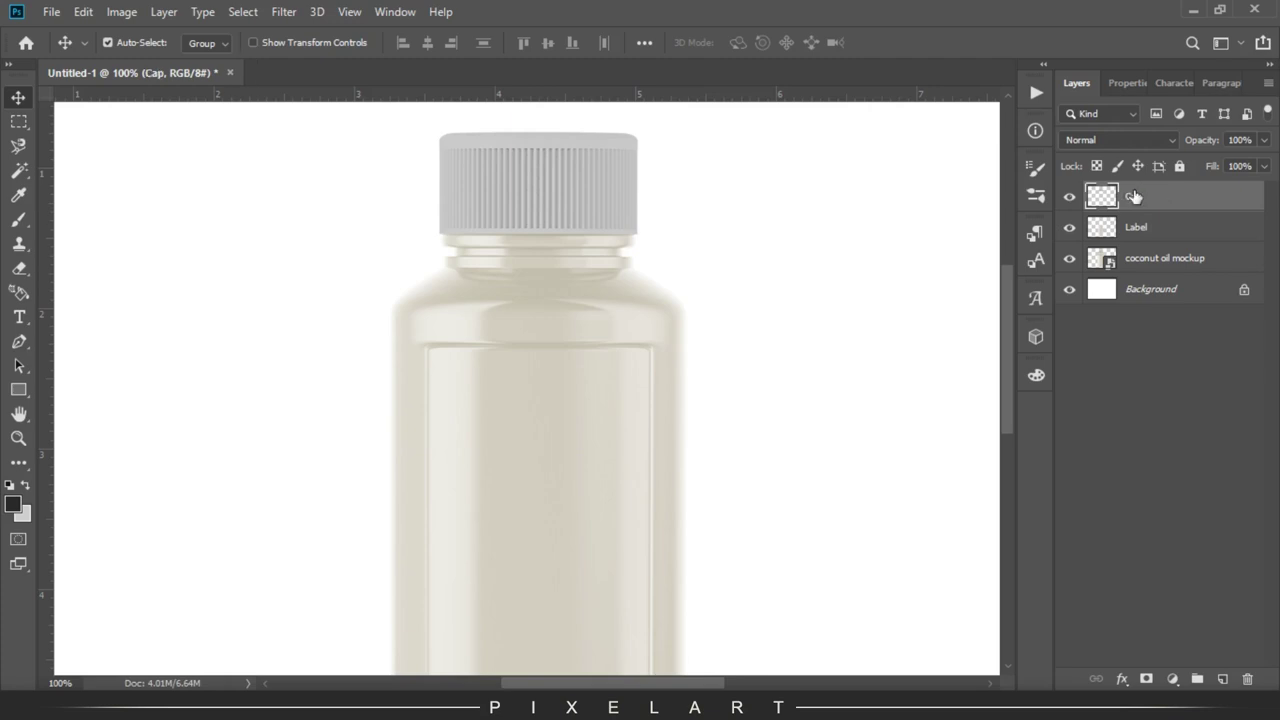
pyautogui.click(1145, 240)
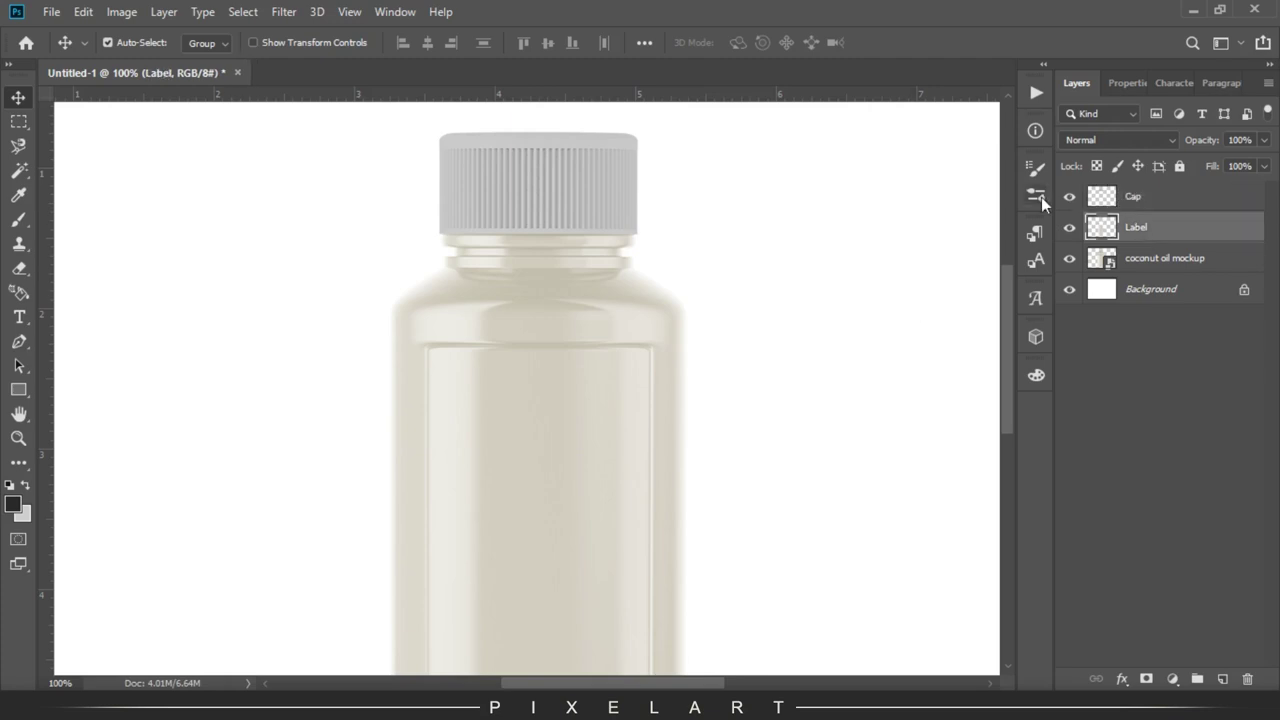
pyautogui.click(1145, 205)
pyautogui.hotkey('ctrl', '+')
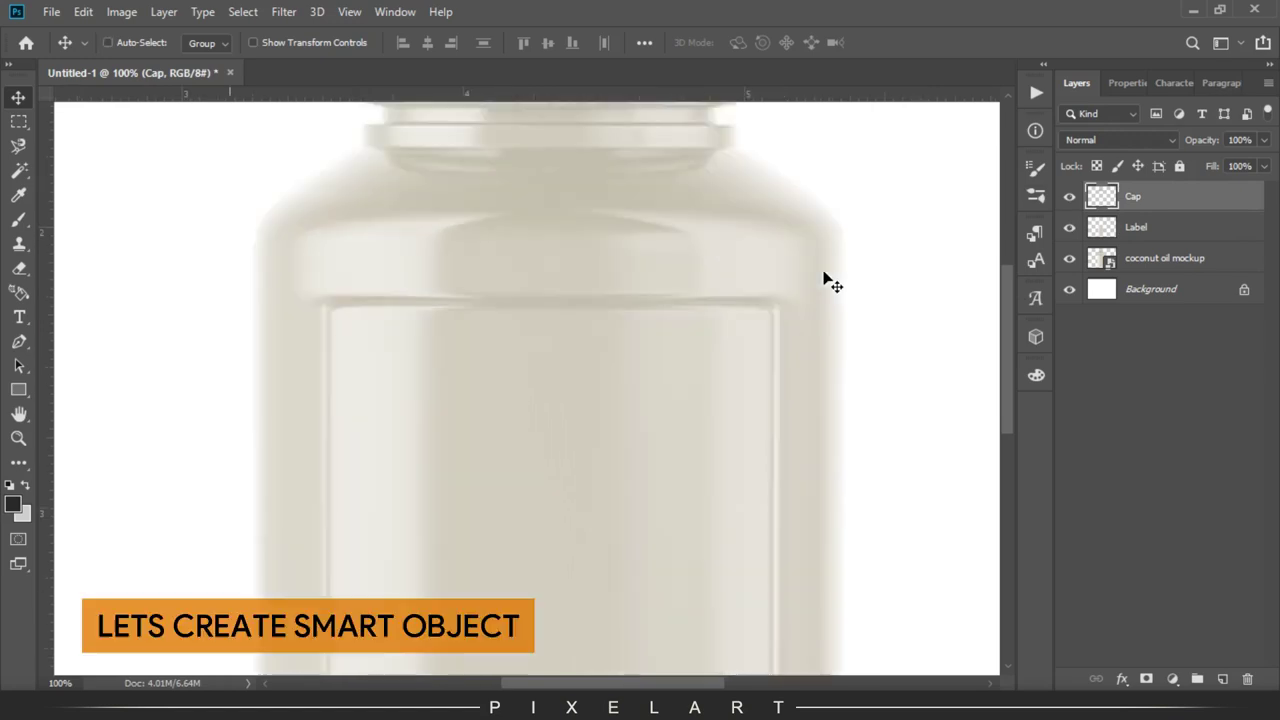
# Step: Draw a rectangle over the cap with a dark brown fill and no stroke
pyautogui.scroll(3, 667, 432)
pyautogui.scroll(3, 667, 432)
pyautogui.click(18, 390)
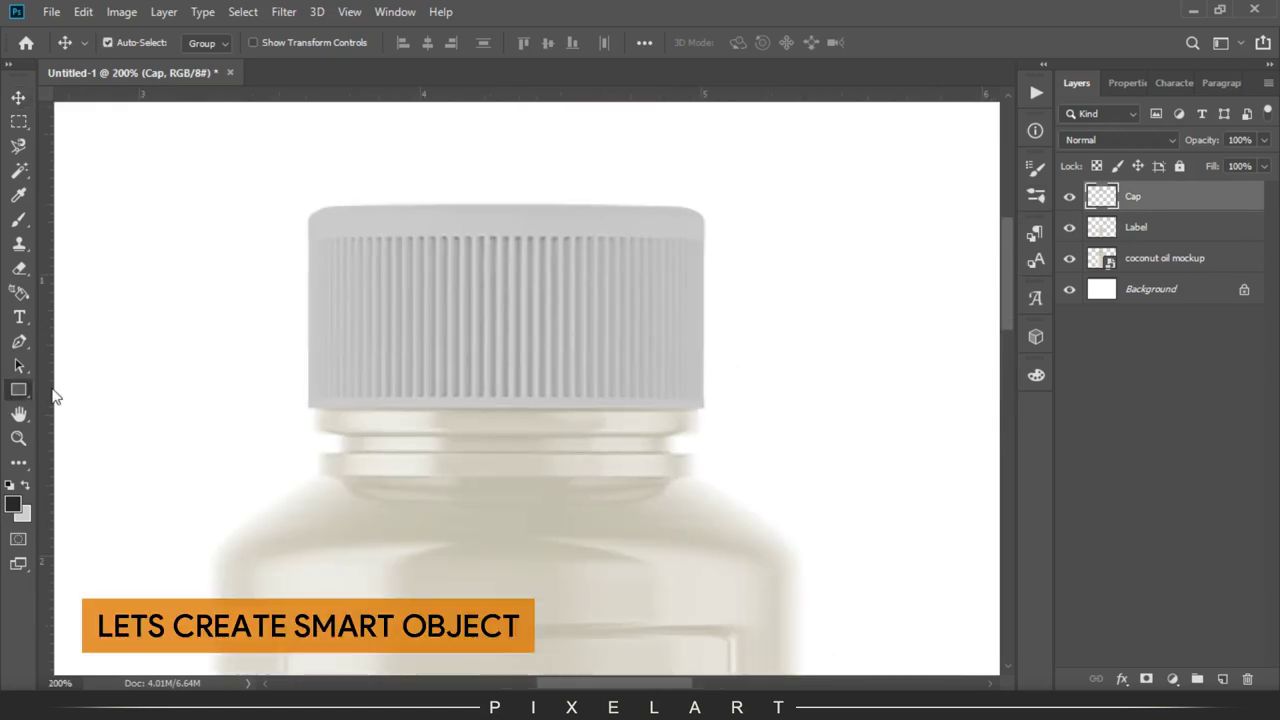
pyautogui.moveTo(293, 198); pyautogui.dragTo(725, 408)
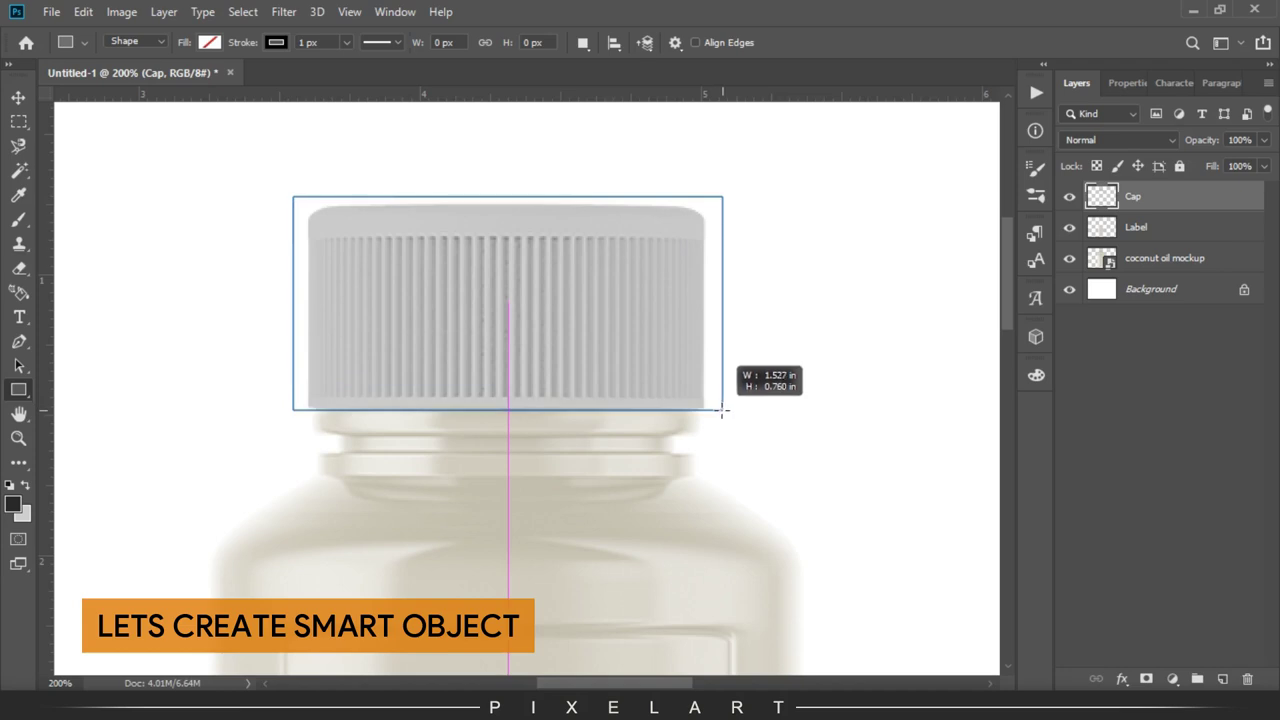
pyautogui.moveTo(725, 408); pyautogui.dragTo(722, 409)
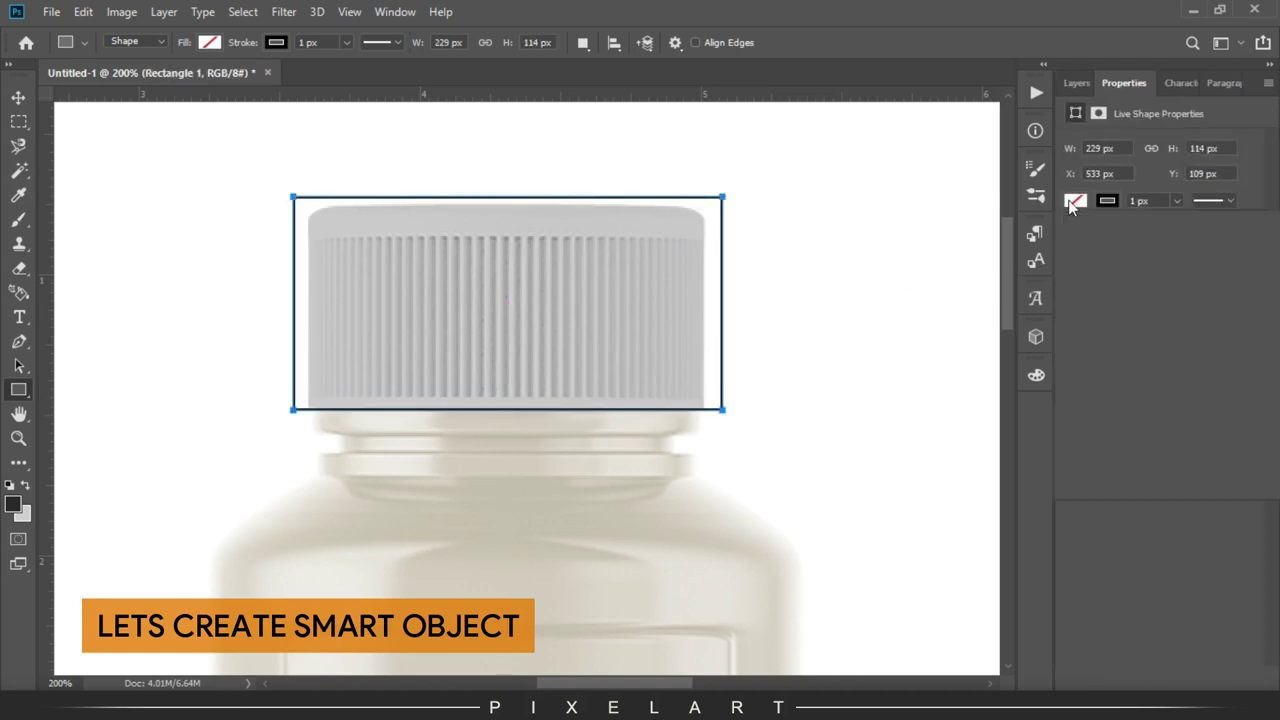
pyautogui.click(1075, 200)
pyautogui.click(1137, 298)
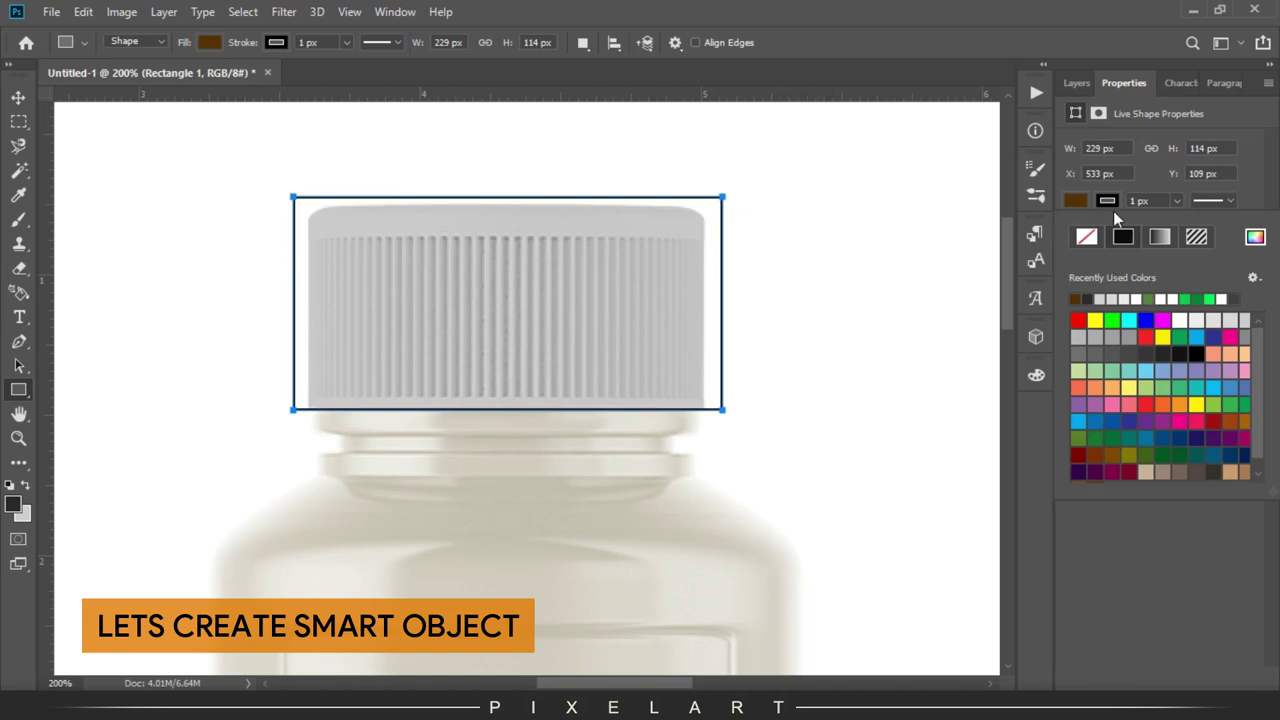
pyautogui.click(1107, 200)
pyautogui.click(1086, 237)
# Step: Convert the brown rectangle to a smart object and mask it to the cap's shape
pyautogui.click(1076, 83)
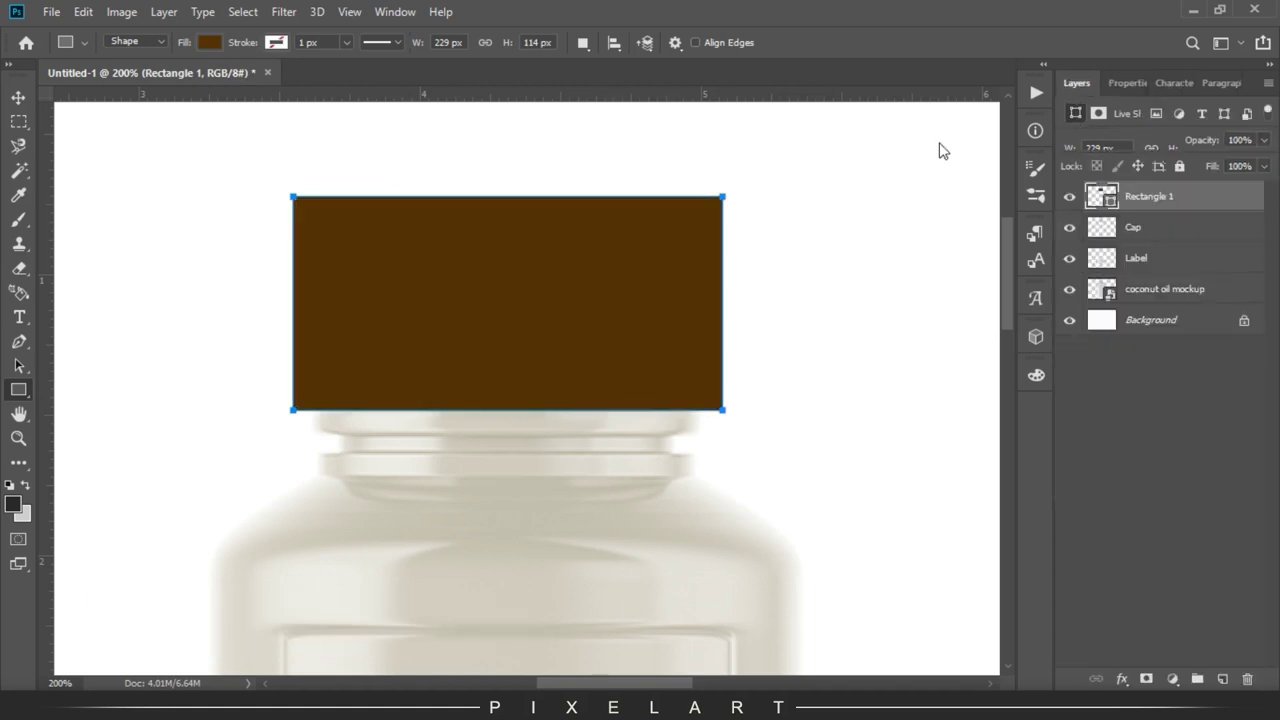
pyautogui.click(18, 97)
pyautogui.rightClick(1186, 200)
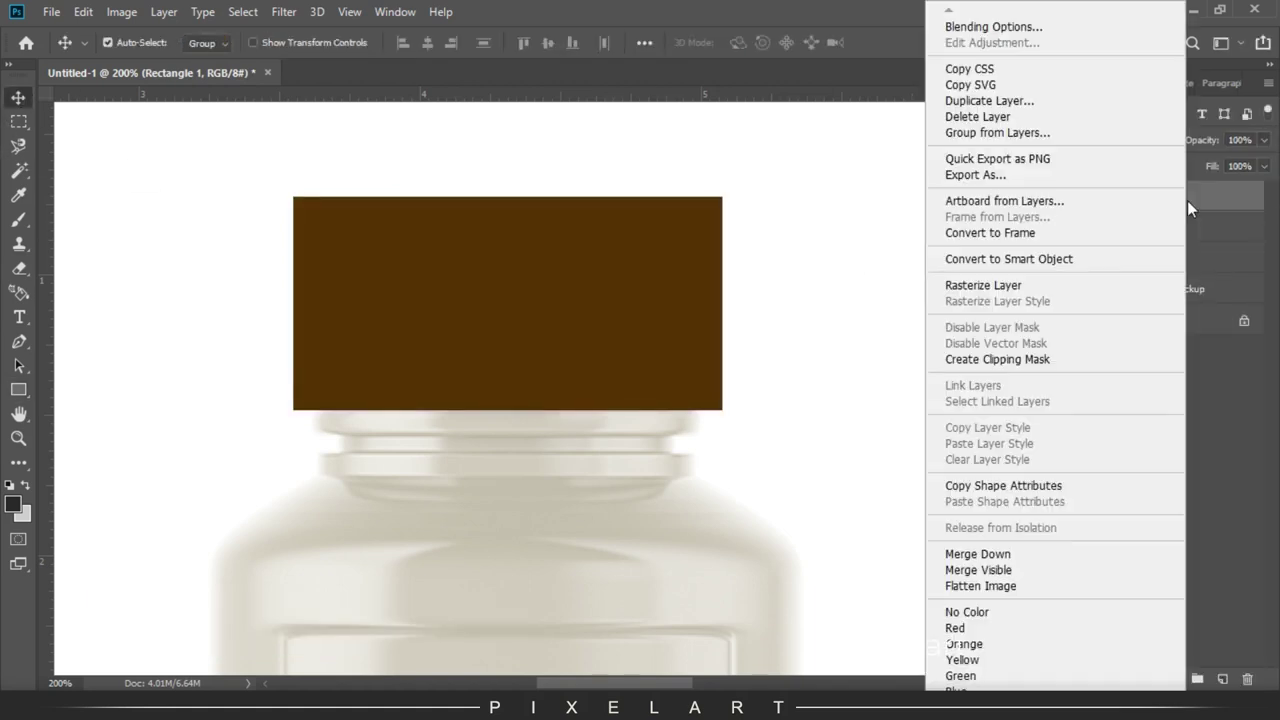
pyautogui.click(1098, 260)
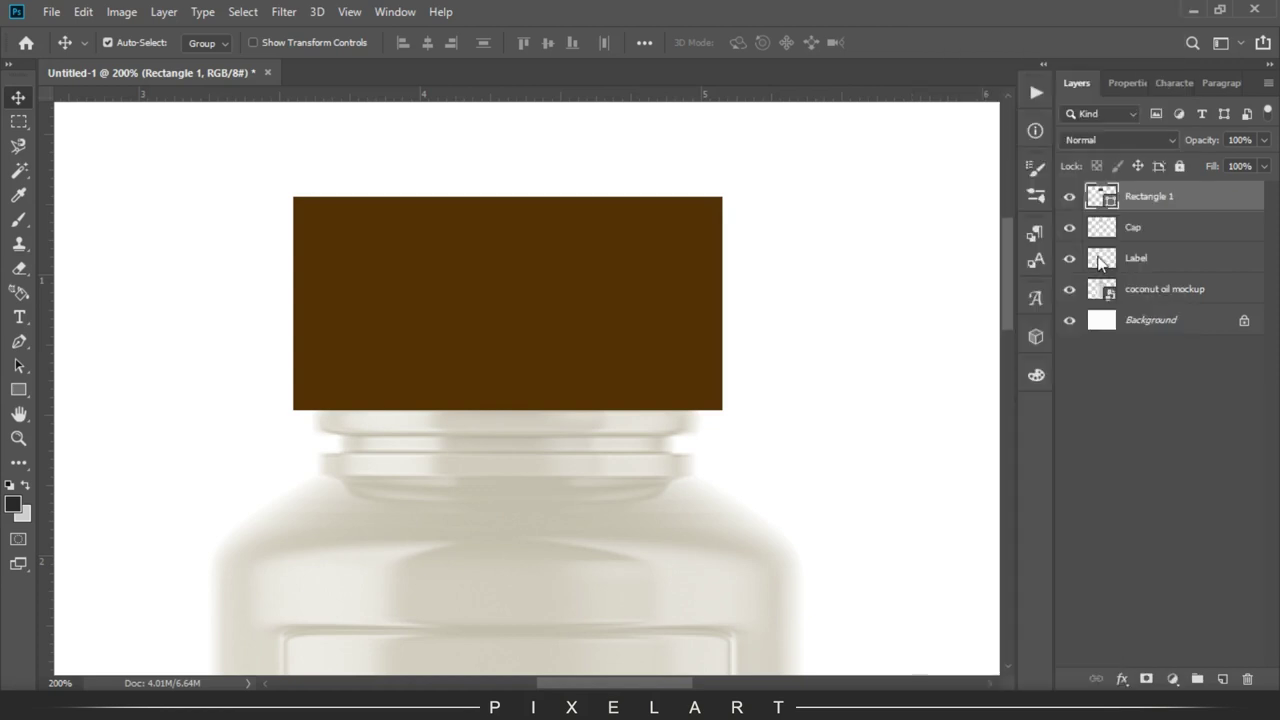
pyautogui.keyDown('ctrl'); pyautogui.click(1112, 236); pyautogui.keyUp('ctrl')
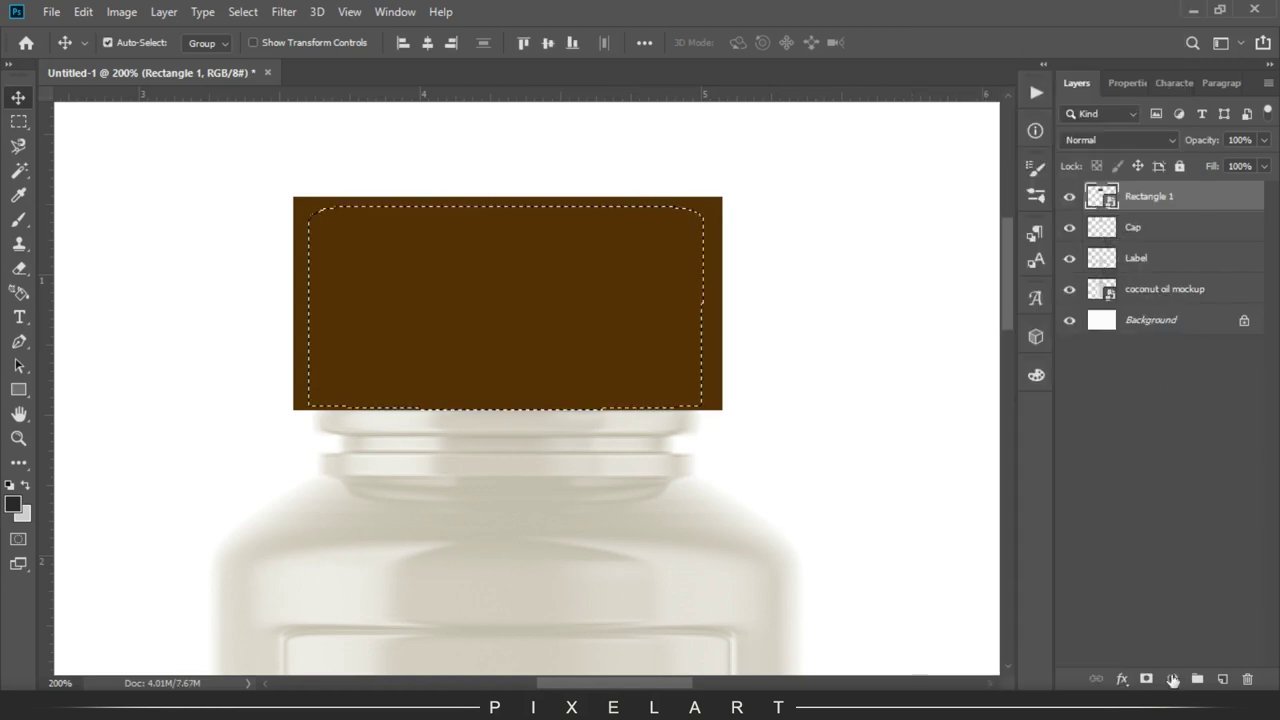
pyautogui.click(1146, 679)
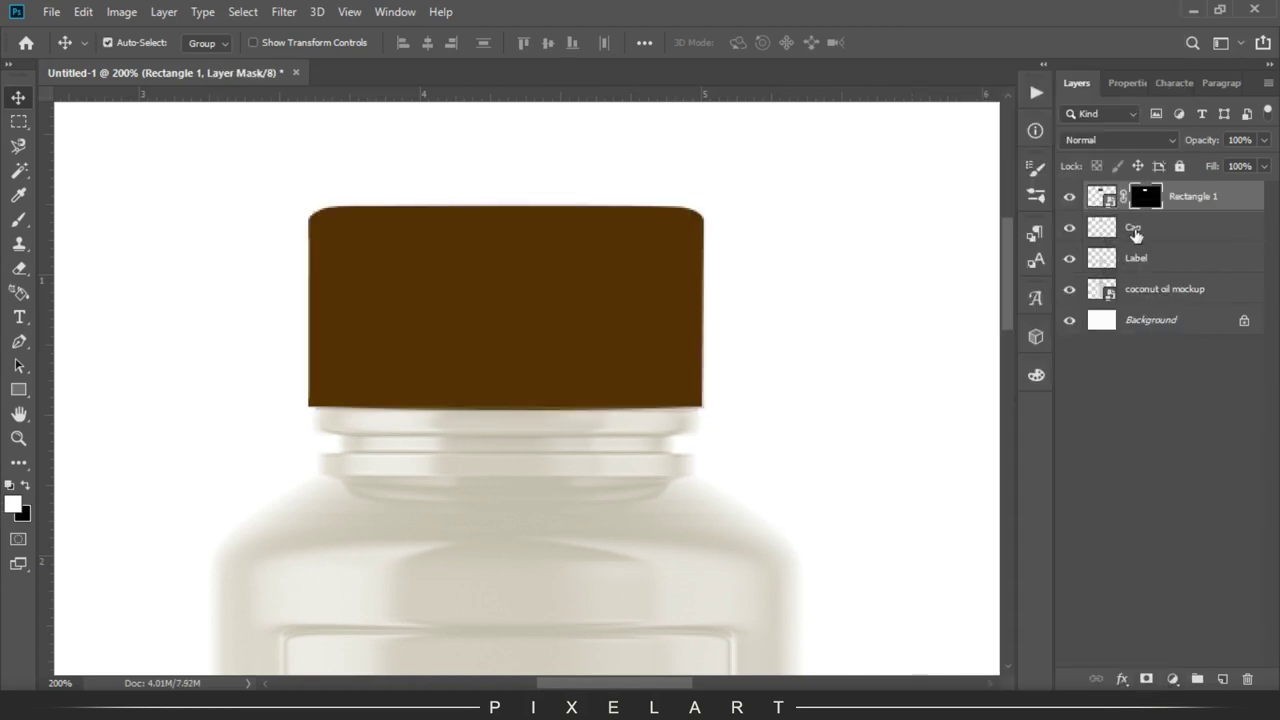
# Step: Name the masked brown rectangle layer Cap
pyautogui.doubleClick(1133, 228)
pyautogui.hotkey('ctrl', 'c')
pyautogui.doubleClick(1193, 196)
pyautogui.hotkey('ctrl', 'v')
pyautogui.press('Return')
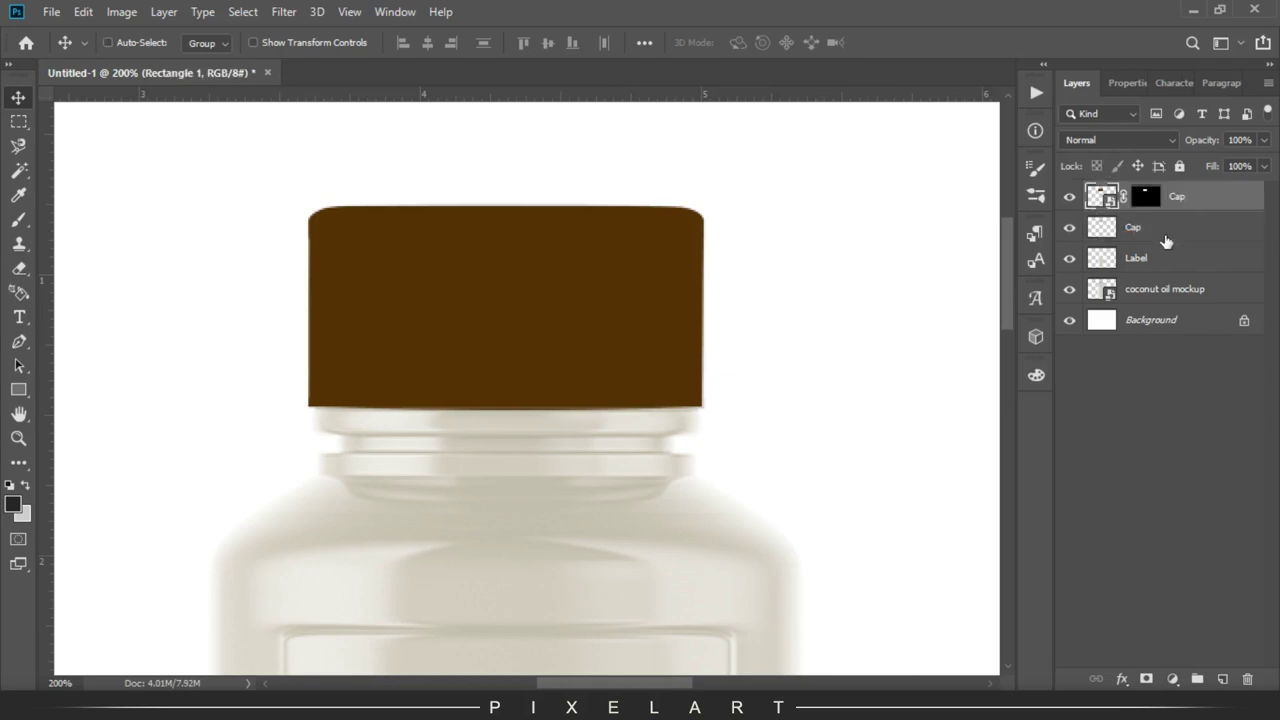
pyautogui.click(1136, 258)
pyautogui.scroll(-3, 471, 460)
pyautogui.hotkey('ctrl', '-')
pyautogui.press('ctrl')
# Step: Draw a rectangle over the label area with a white fill and no stroke
pyautogui.moveTo(538, 533); pyautogui.dragTo(543, 300)
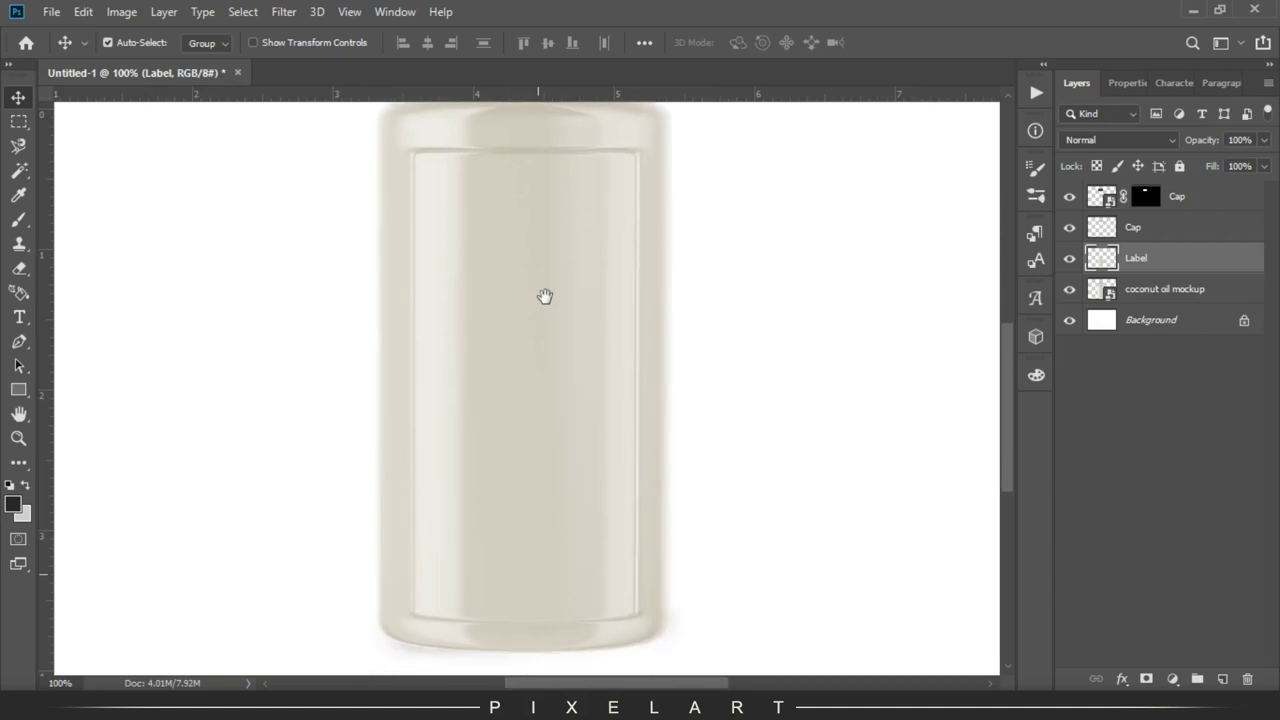
pyautogui.click(18, 389)
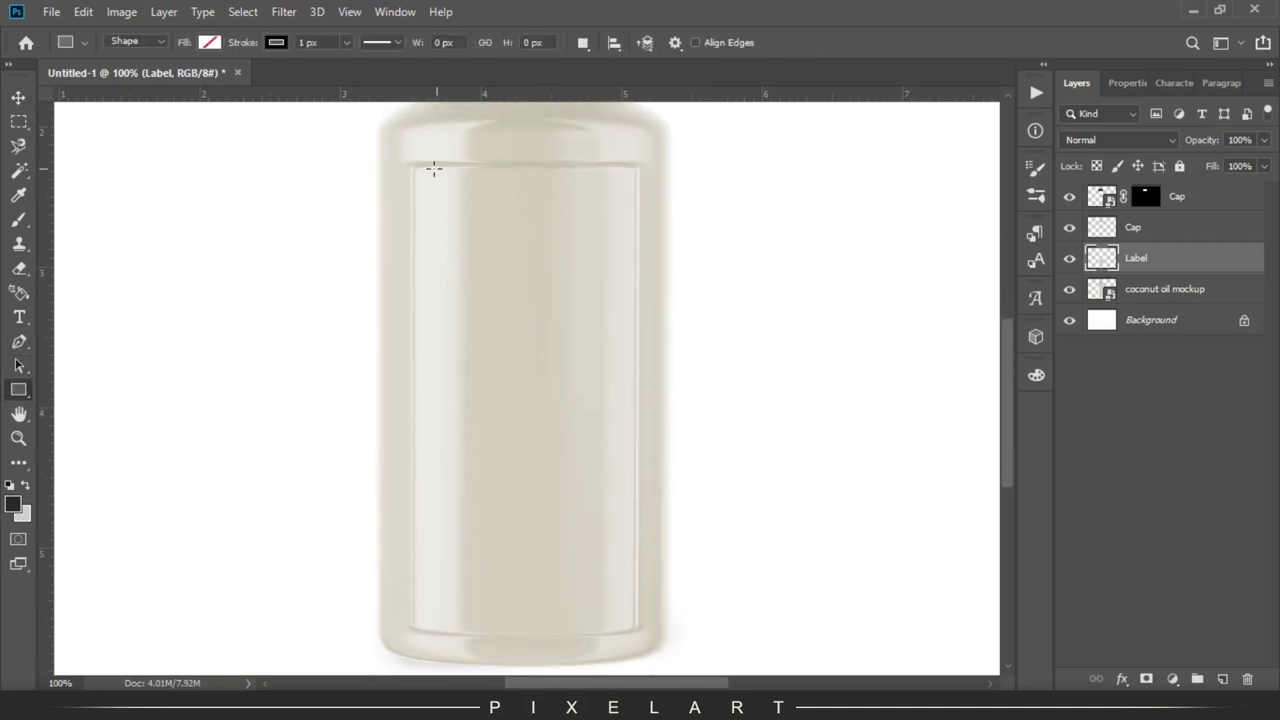
pyautogui.moveTo(406, 158); pyautogui.dragTo(646, 641)
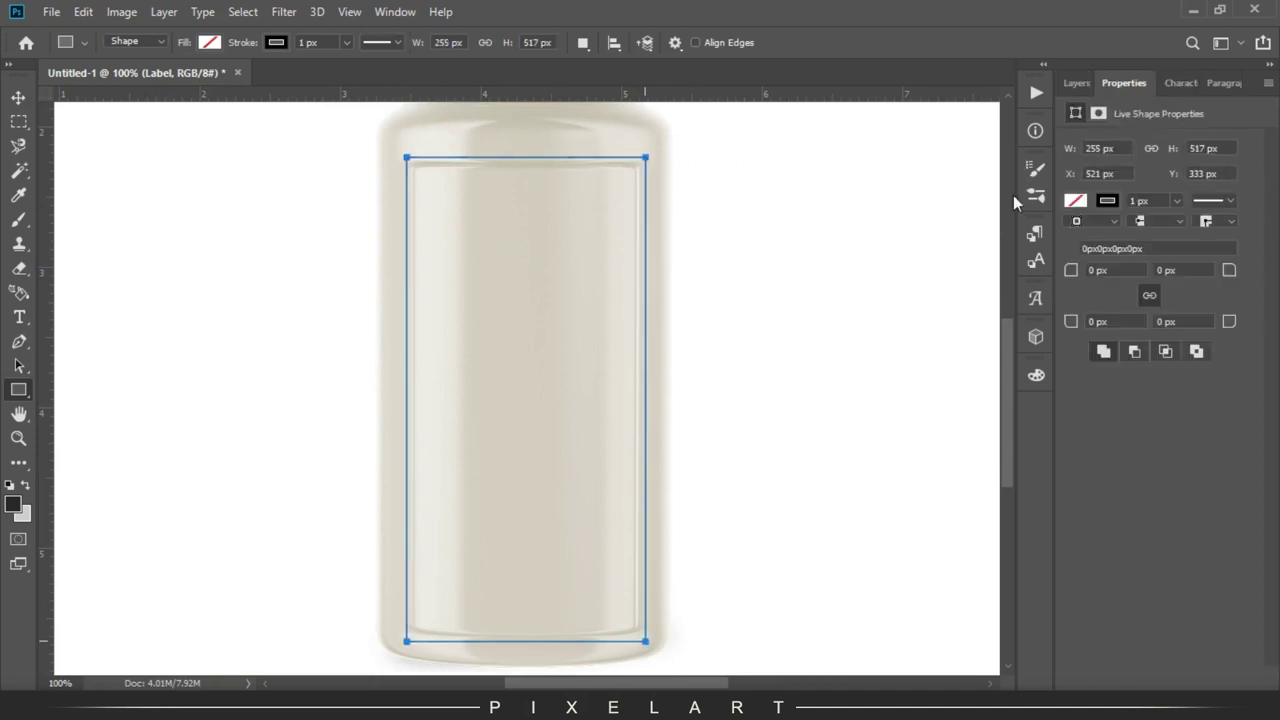
pyautogui.click(1075, 201)
pyautogui.click(1075, 201)
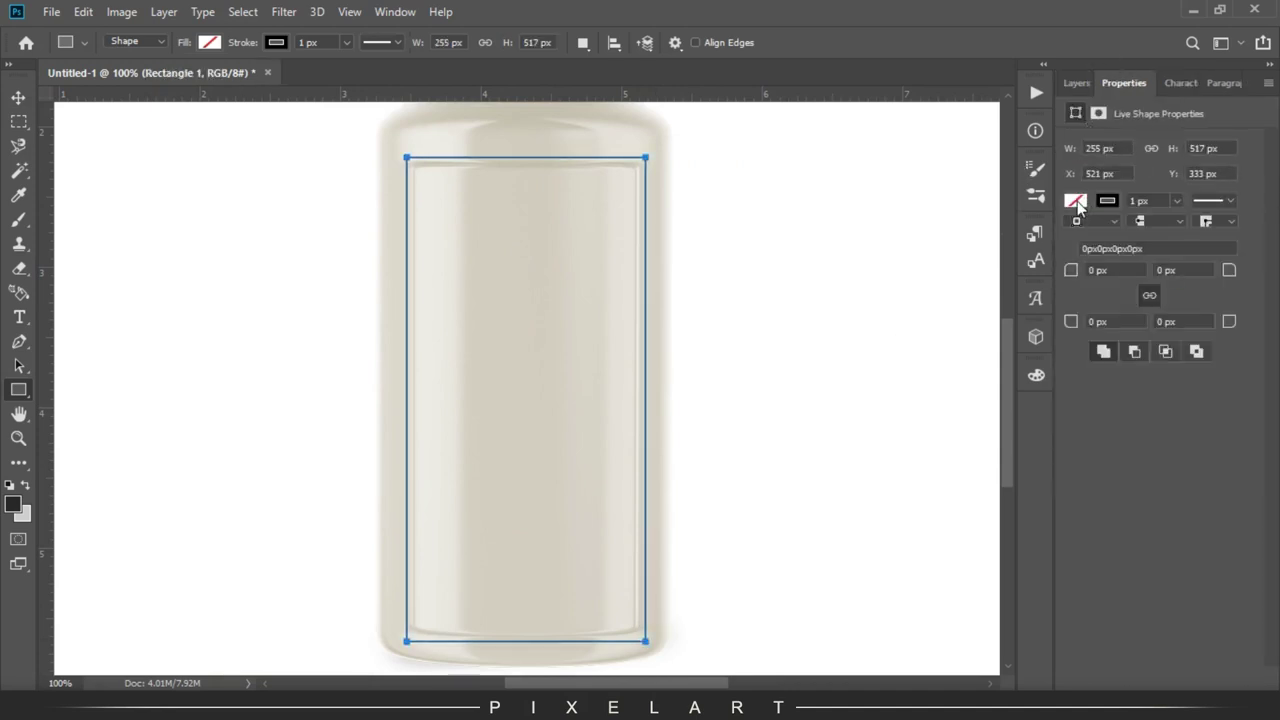
pyautogui.click(1136, 299)
pyautogui.click(1107, 202)
pyautogui.click(1083, 234)
# Step: Convert the white rectangle to a smart object and mask it to the label shape
pyautogui.press('v')
pyautogui.click(1076, 83)
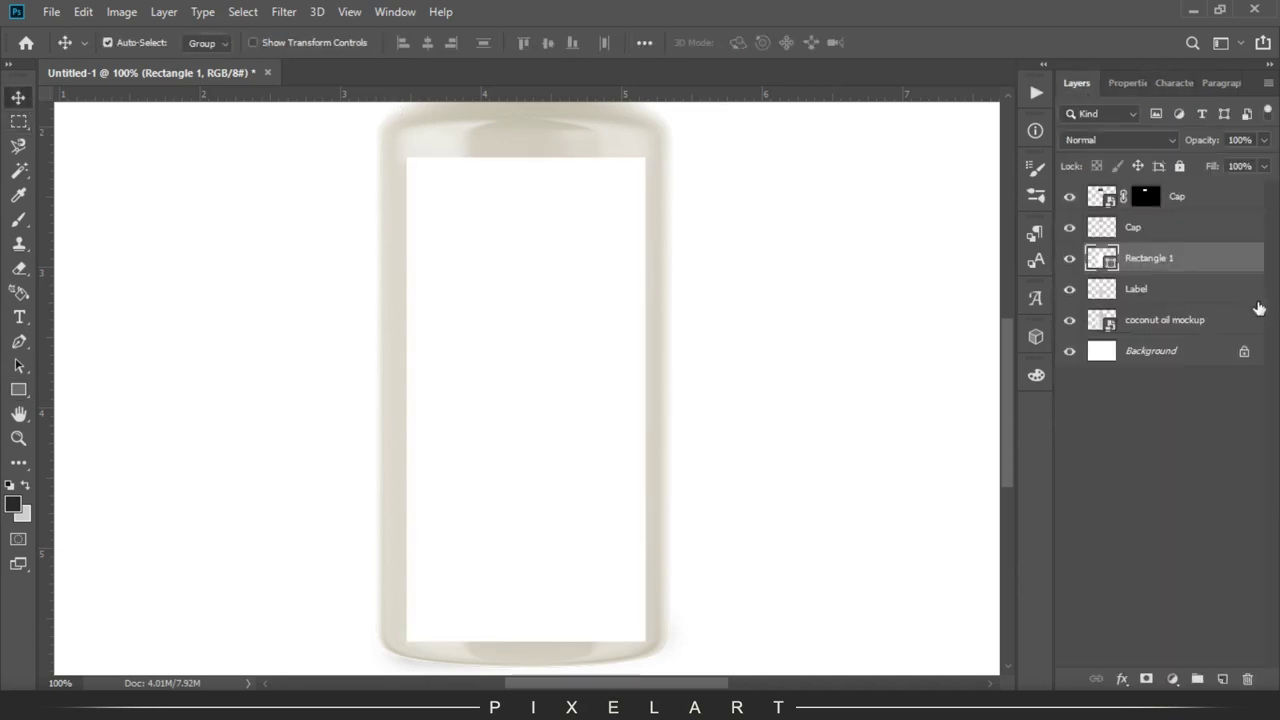
pyautogui.rightClick(1187, 263)
pyautogui.click(1018, 262)
pyautogui.keyDown('ctrl'); pyautogui.click(1108, 290); pyautogui.keyUp('ctrl')
pyautogui.click(1146, 679)
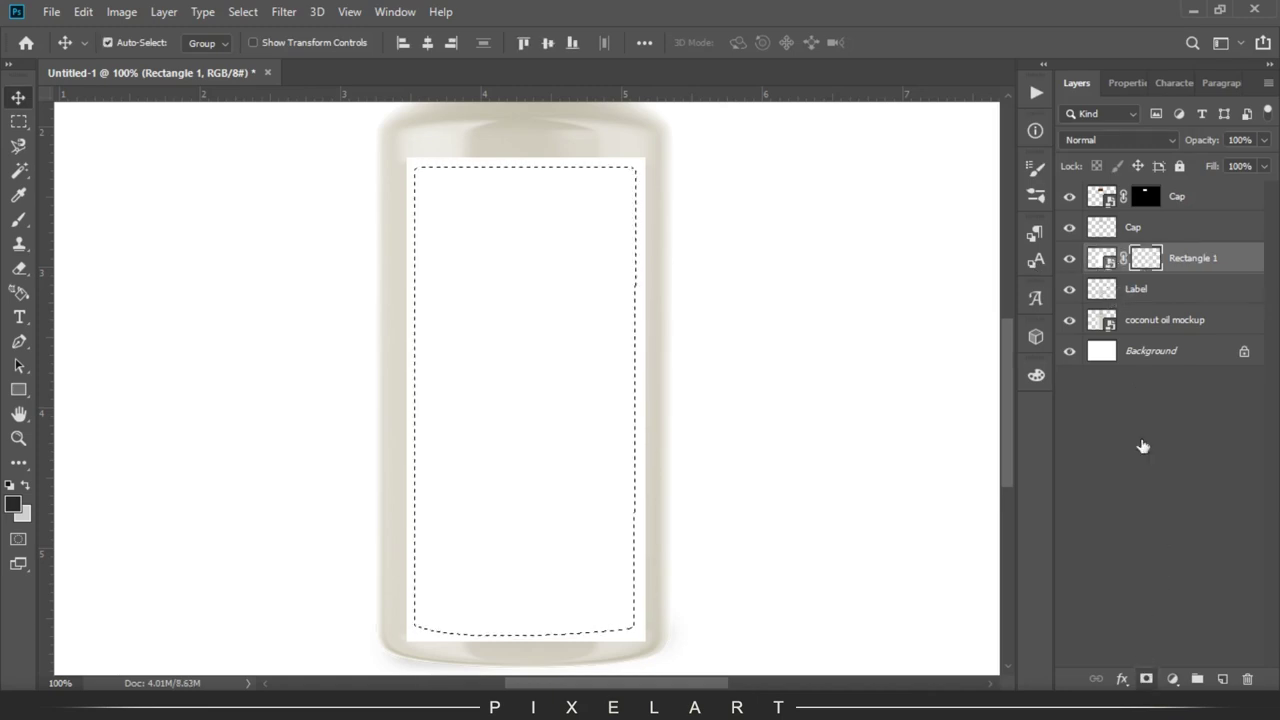
# Step: Name the masked white rectangle layer Label
pyautogui.doubleClick(1137, 292)
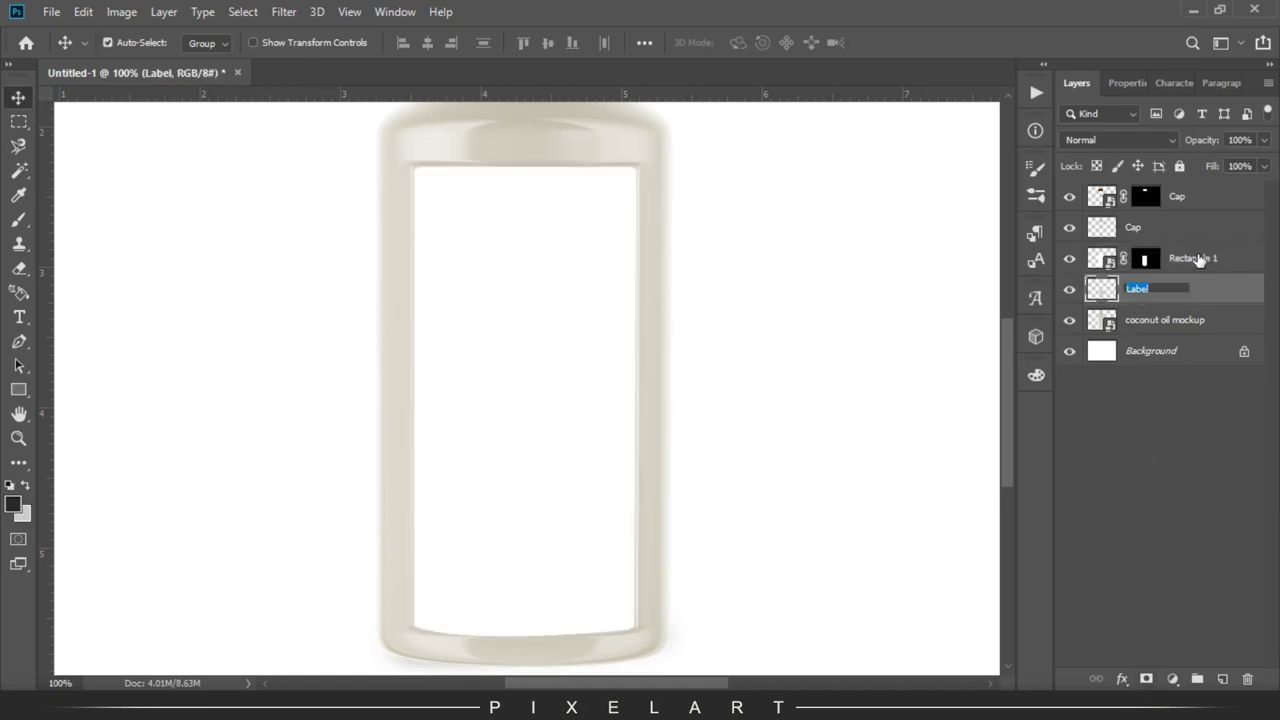
pyautogui.doubleClick(1197, 257)
pyautogui.write('Label')
pyautogui.press('Return')
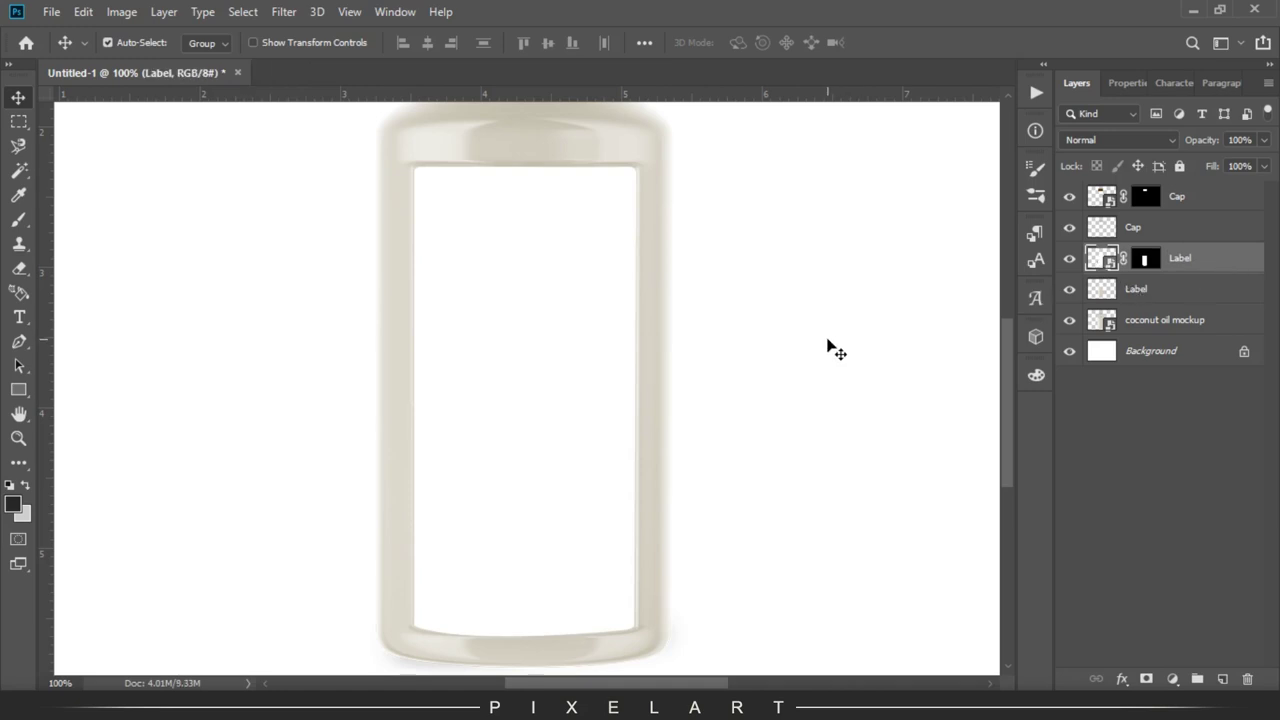
pyautogui.scroll(1, 828, 346)
pyautogui.keyDown('alt'); pyautogui.scroll(-3, 828, 346); pyautogui.keyUp('alt')
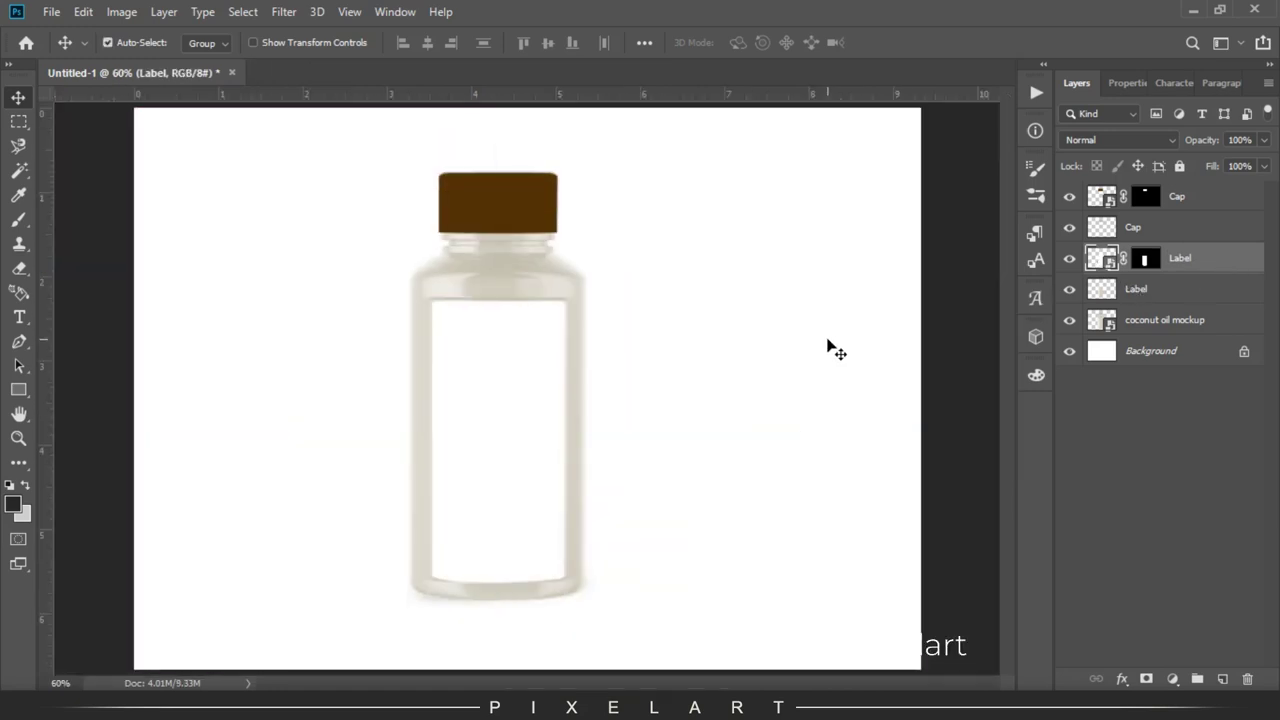
# Step: Open the Label smart object and add an ORGANIC text layer near the top
pyautogui.doubleClick(1100, 260)
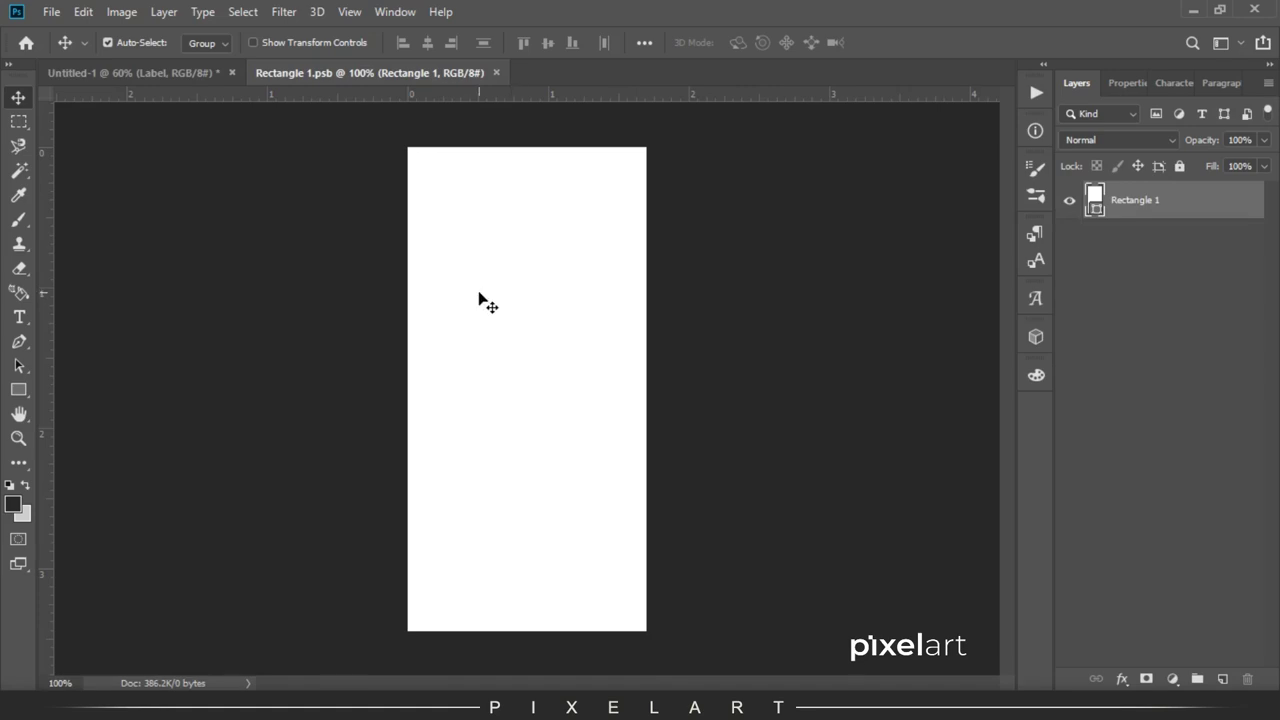
pyautogui.press('t')
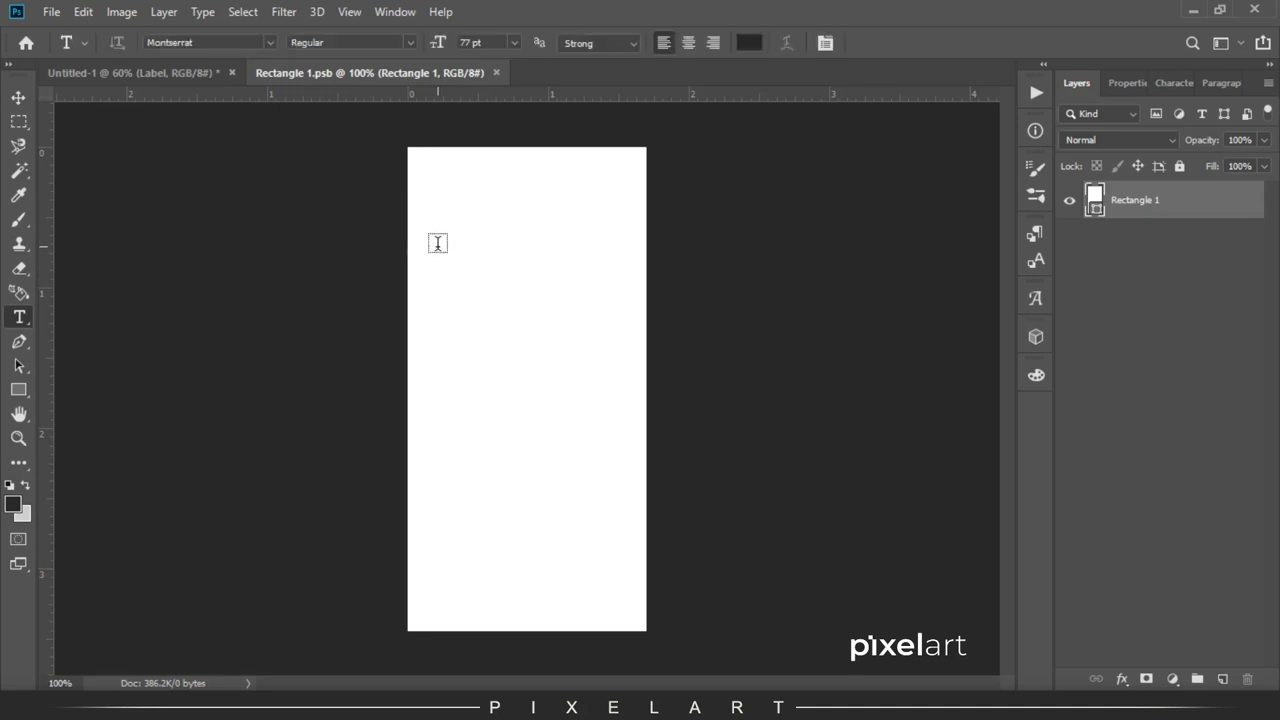
pyautogui.click(437, 243)
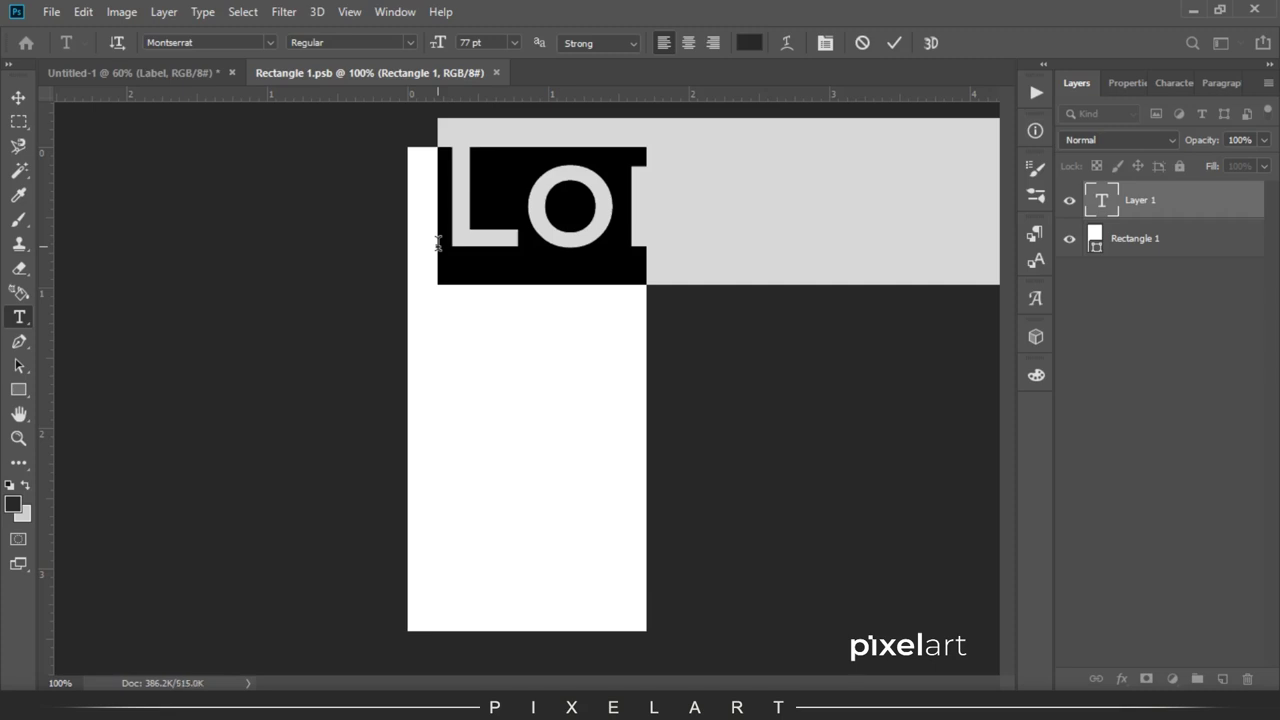
pyautogui.write('OR')
pyautogui.hotkey('ctrl', 'a')
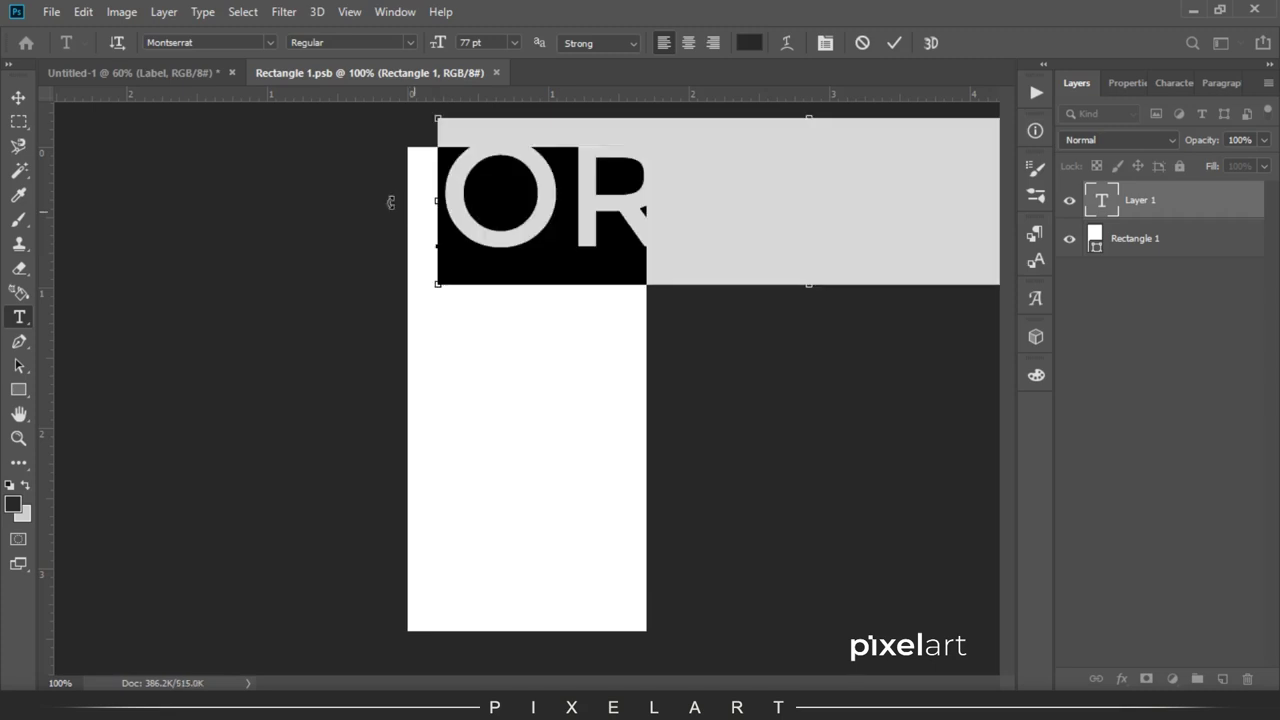
pyautogui.hotkey('ctrl', 'Return')
# Step: Rotate ORGANIC -90° and scale it to fit the white rectangle's right edge
pyautogui.hotkey('ctrl', 't')
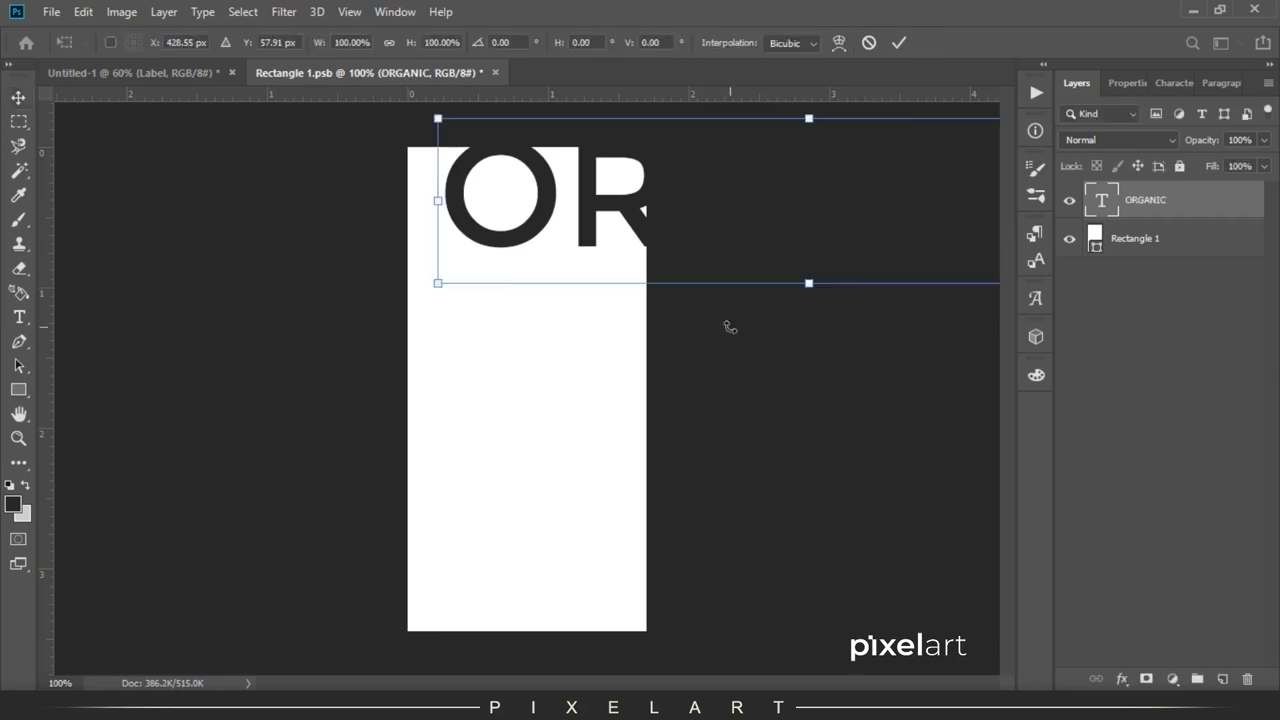
pyautogui.moveTo(810, 569)
pyautogui.mouseDown()
pyautogui.moveTo(888, 567)
pyautogui.moveTo(800, 434)
pyautogui.mouseUp()
pyautogui.moveTo(817, 209)
pyautogui.mouseDown()
pyautogui.moveTo(670, 413)
pyautogui.moveTo(647, 378)
pyautogui.mouseUp()
pyautogui.moveTo(666, 165); pyautogui.dragTo(668, 151)
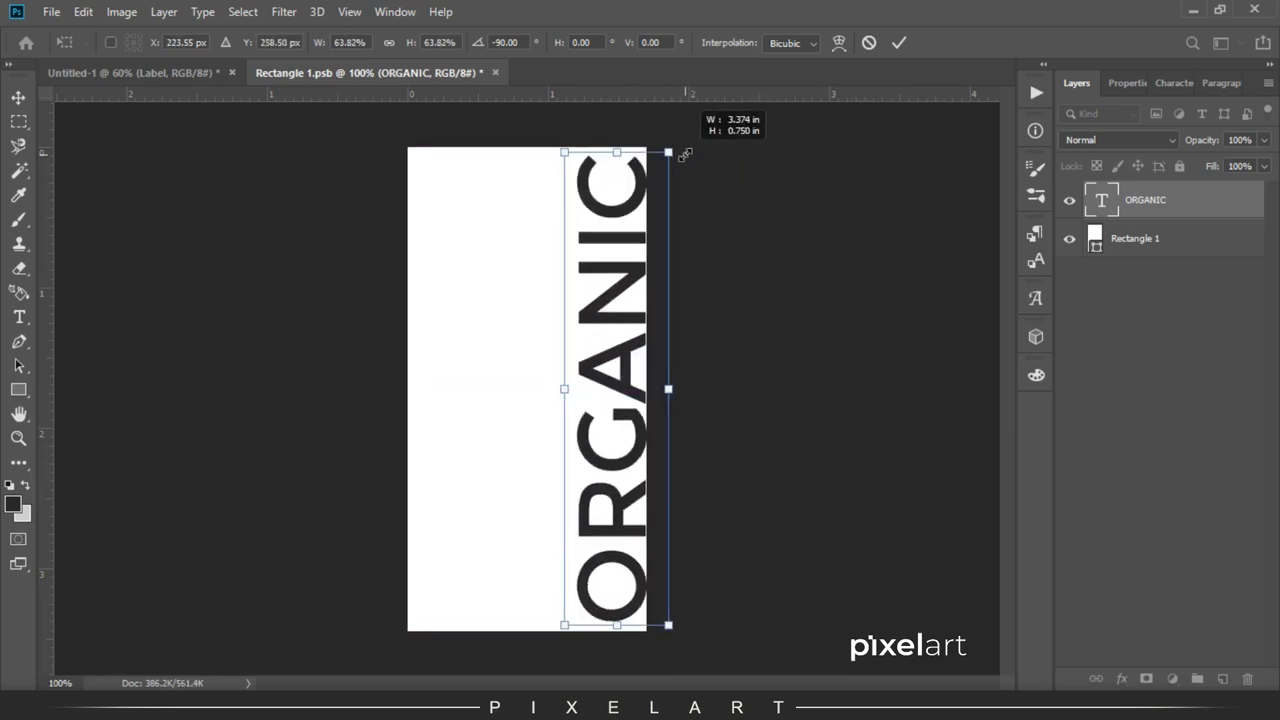
pyautogui.press('Return')
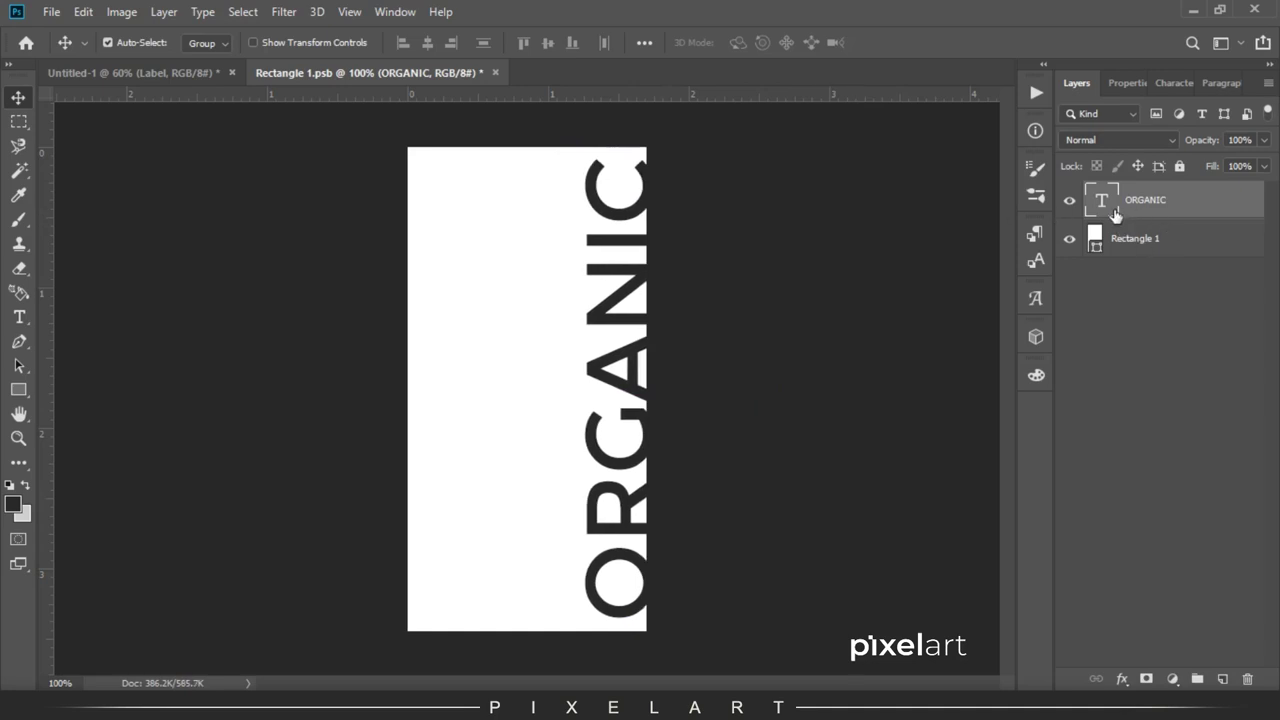
pyautogui.click(23, 511)
# Step: Fill the ORGANIC text with white and give it a green outline stroke
pyautogui.click(1180, 354)
pyautogui.hotkey('ctrl', 'BackSpace')
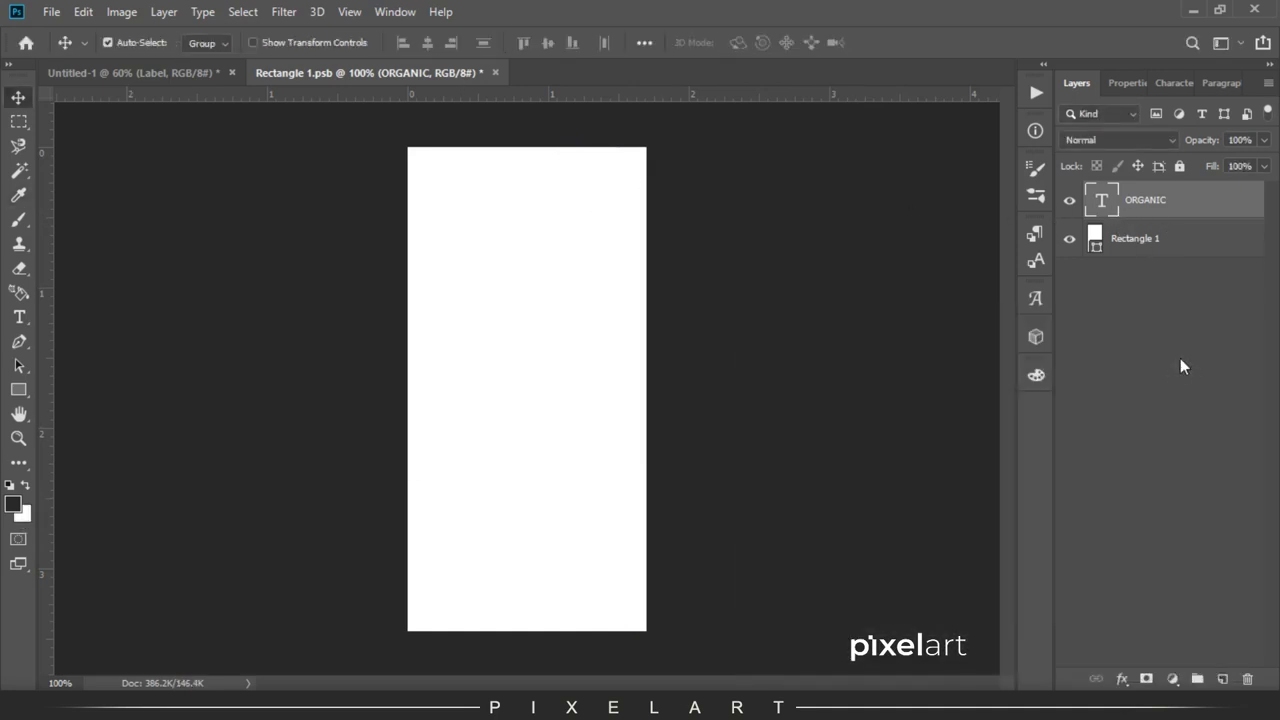
pyautogui.doubleClick(1255, 215)
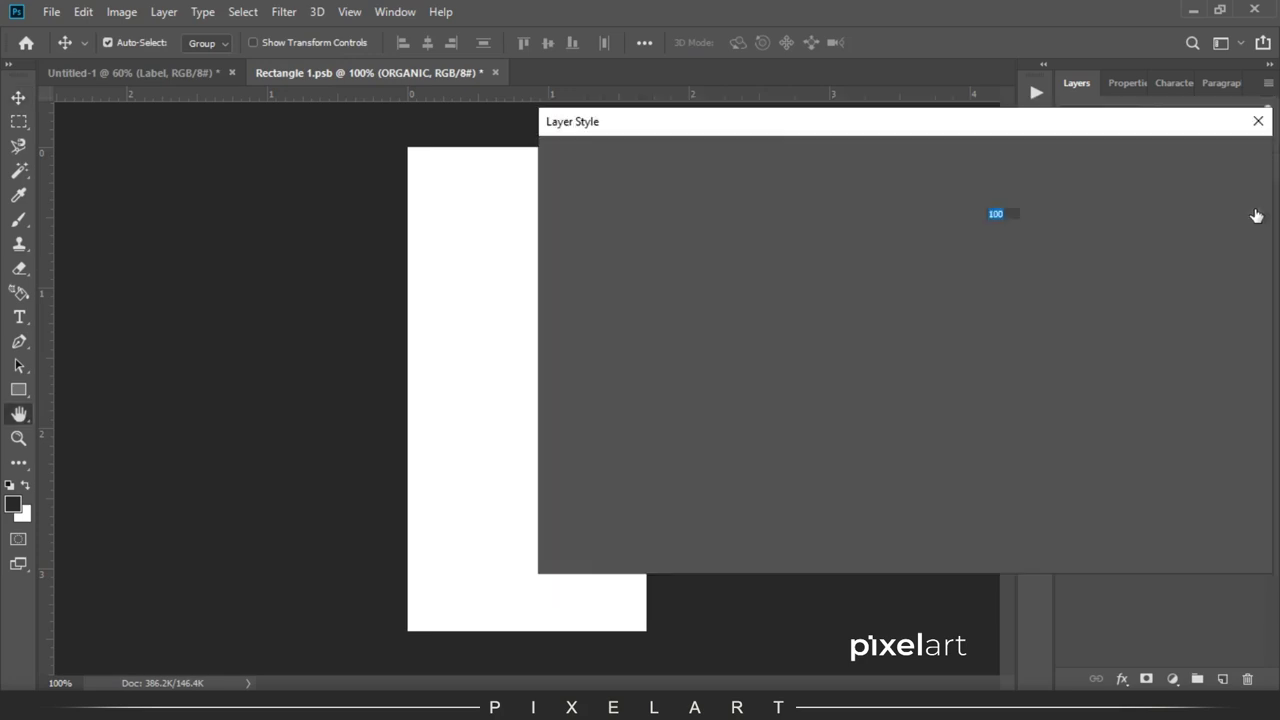
pyautogui.click(582, 282)
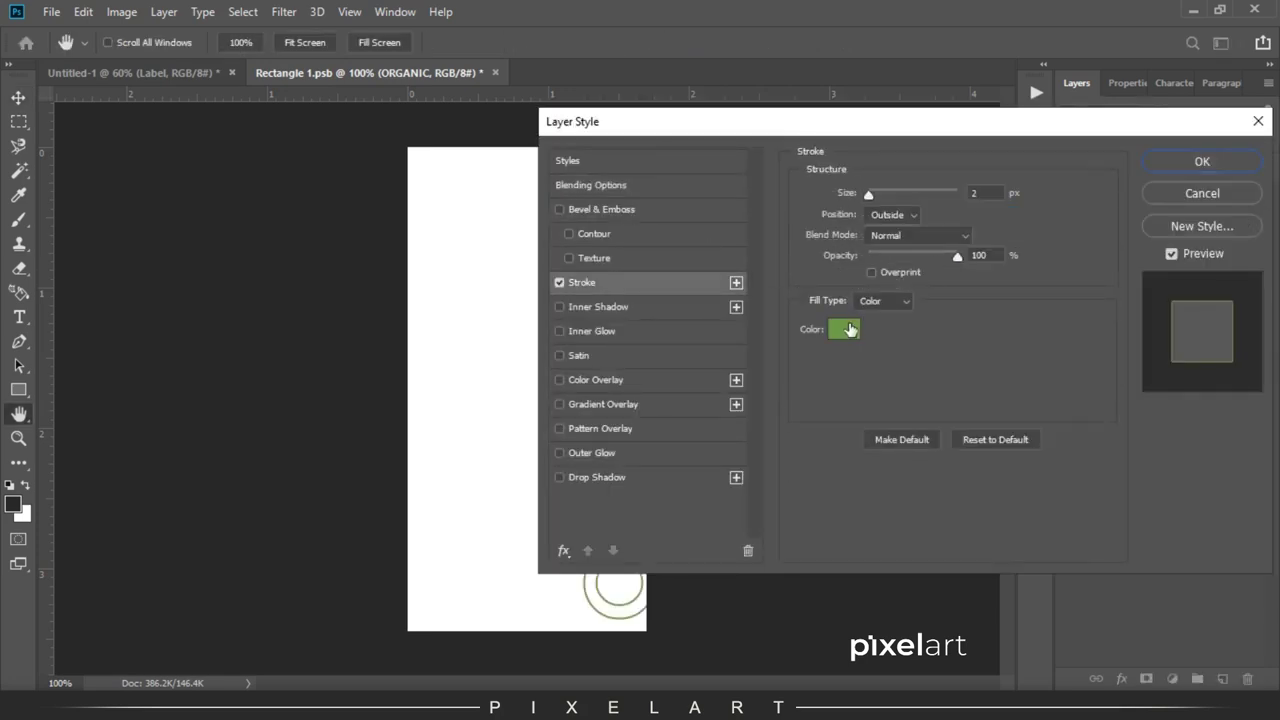
pyautogui.click(848, 329)
pyautogui.click(1180, 356)
pyautogui.click(1190, 161)
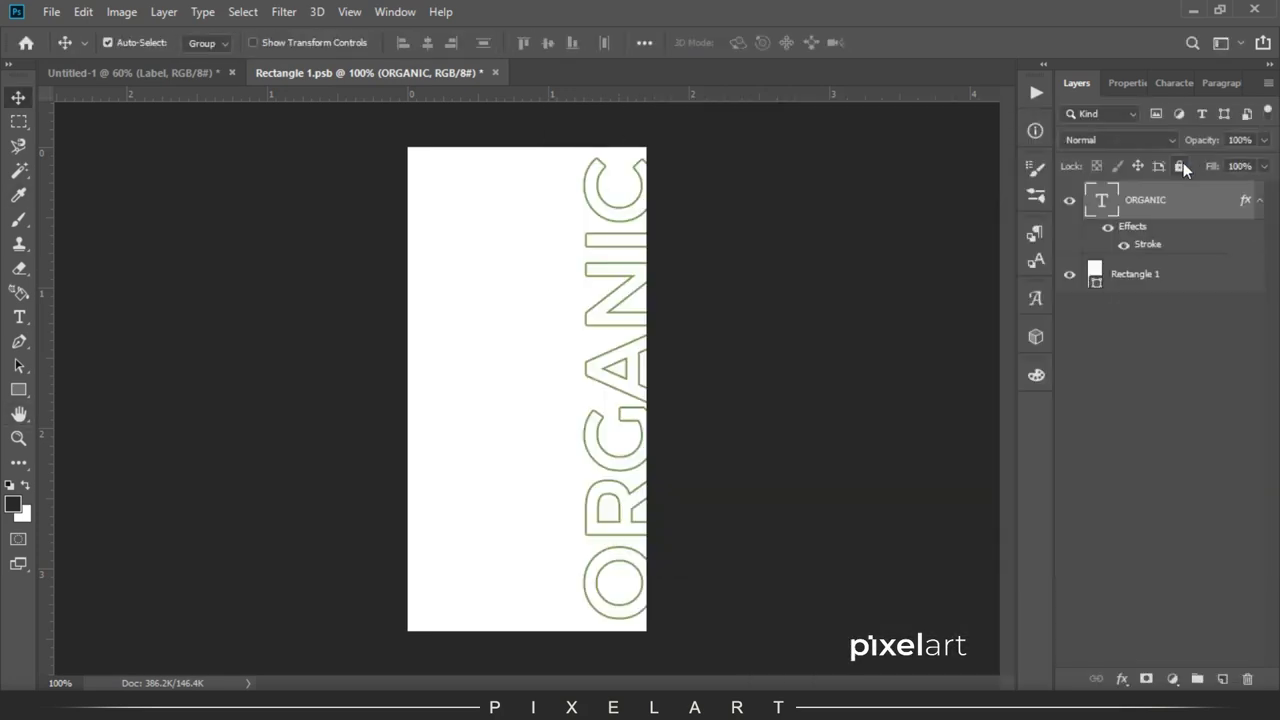
# Step: Add an EXTAR VIRGIN text line near the label's top left at 20 pt Light
pyautogui.click(18, 316)
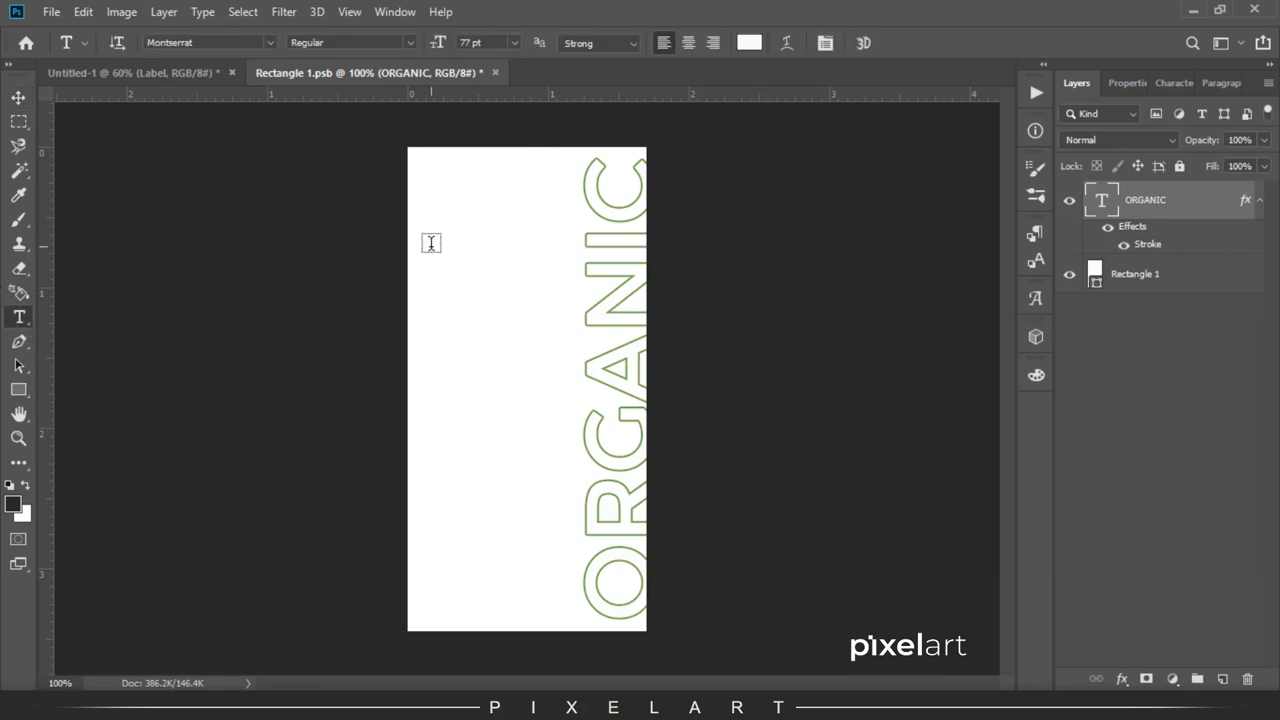
pyautogui.click(431, 243)
pyautogui.press('BackSpace')
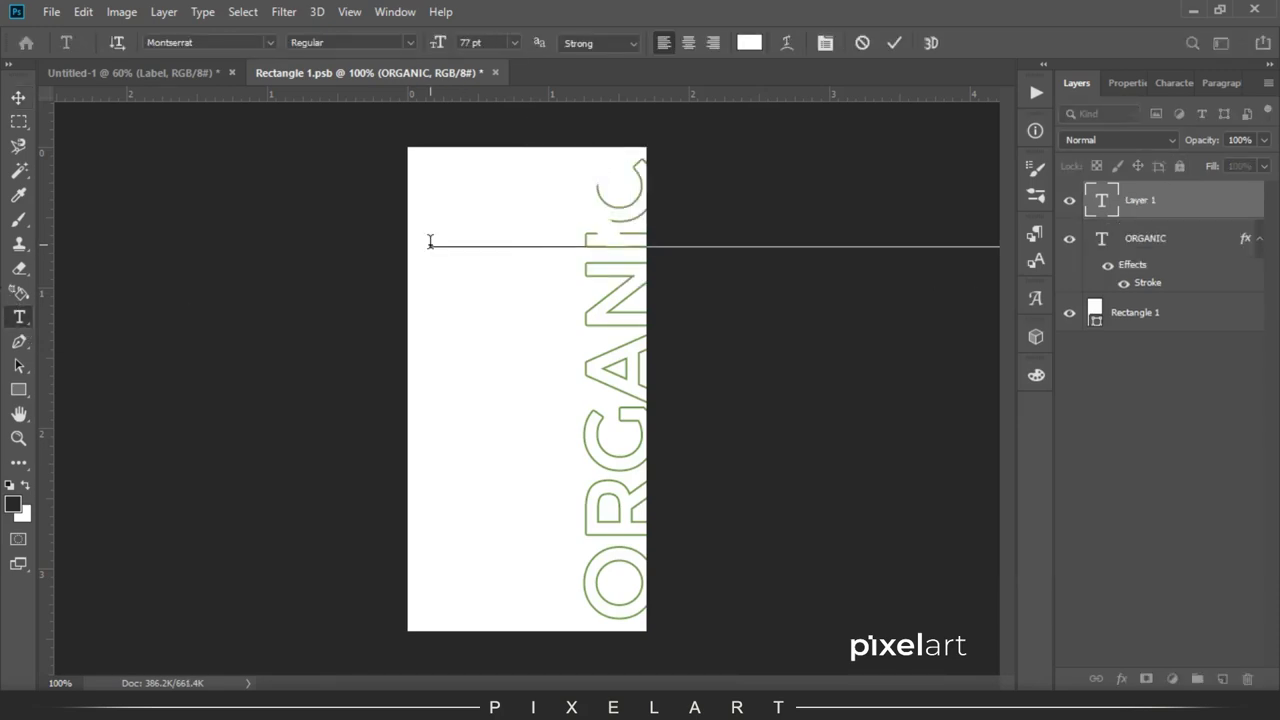
pyautogui.hotkey('ctrl', 'z')
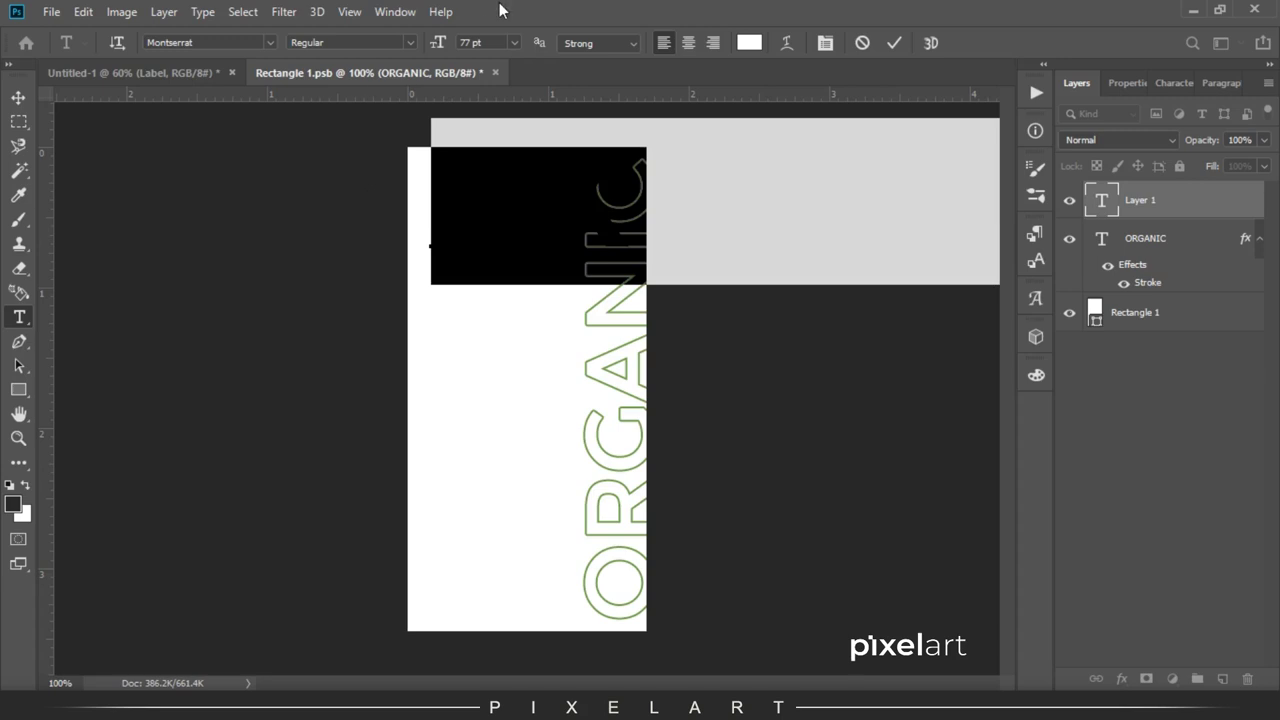
pyautogui.click(484, 47)
pyautogui.write('20')
pyautogui.press('Return')
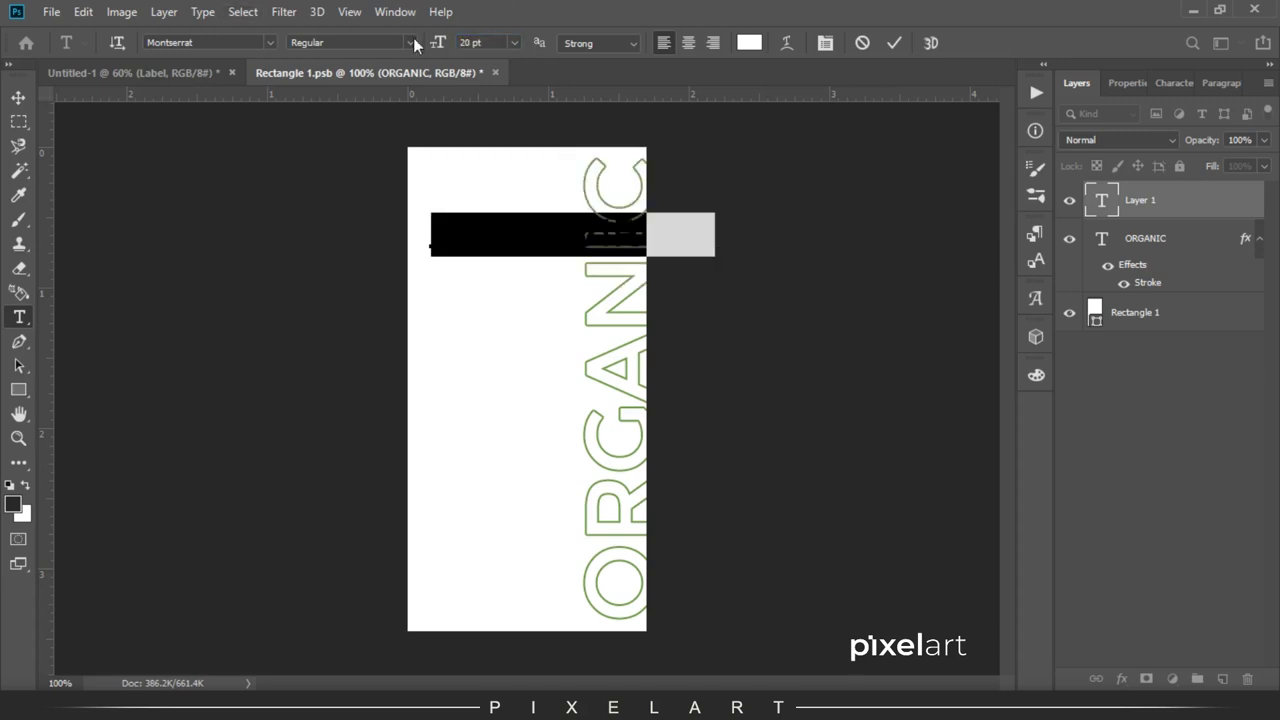
pyautogui.click(413, 42)
pyautogui.click(386, 151)
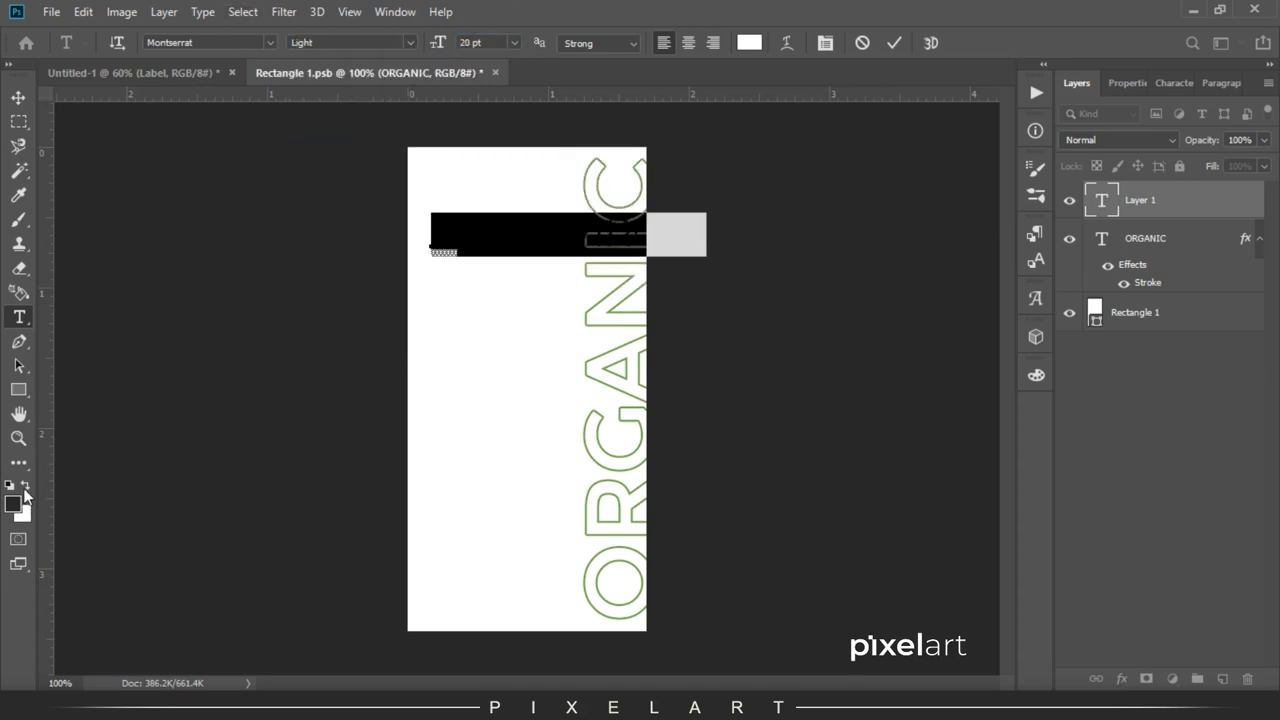
pyautogui.hotkey('ctrl', 'Return')
# Step: Shrink EXTAR VIRGIN to about 57% and fade ORGANIC to 20% opacity
pyautogui.press('v')
pyautogui.hotkey('ctrl', 't')
pyautogui.moveTo(705, 256); pyautogui.dragTo(592, 237)
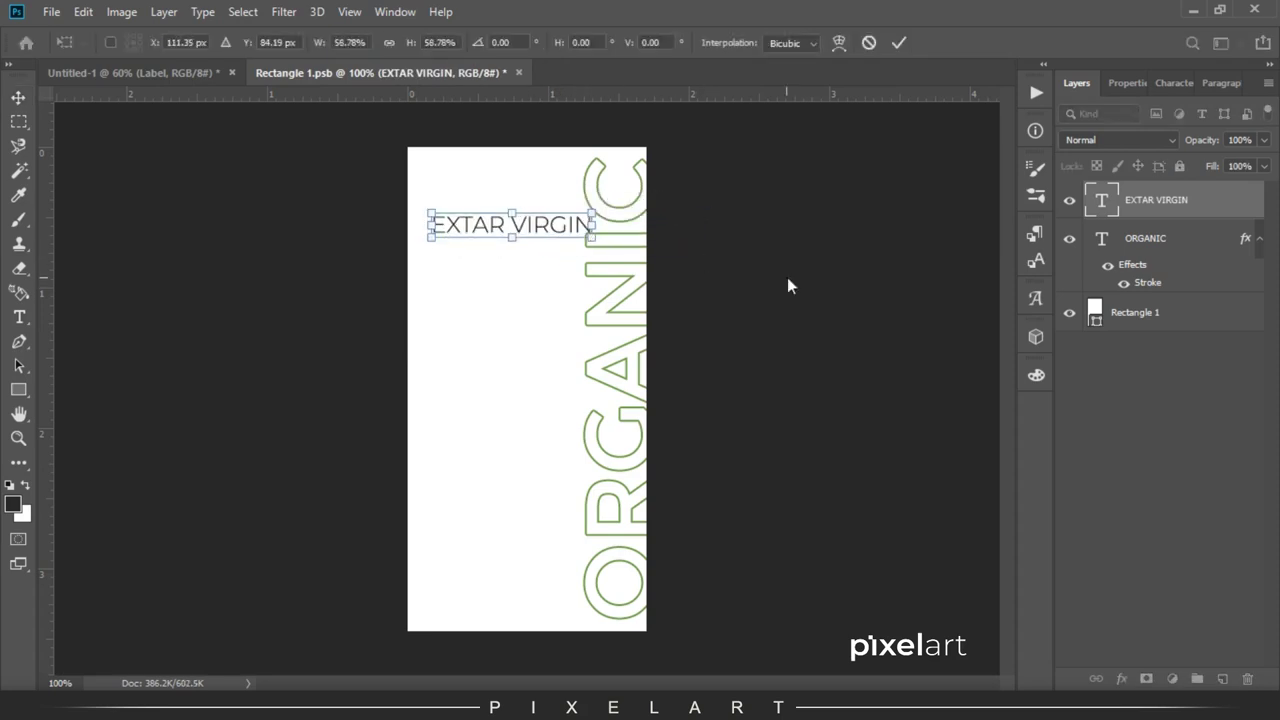
pyautogui.press('Return')
pyautogui.click(1157, 238)
pyautogui.press('2')
pyautogui.click(1153, 204)
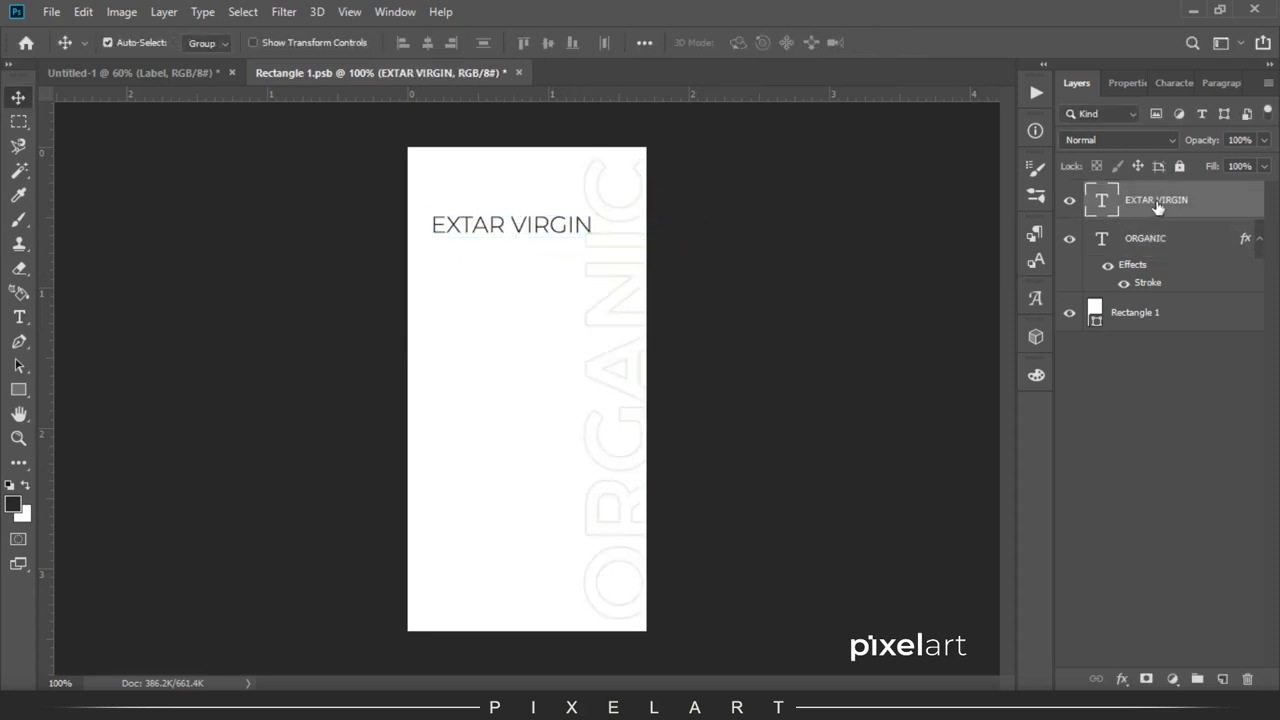
# Step: Duplicate EXTAR VIRGIN below itself and retype the copy as COCONUT in Impact
pyautogui.rightClick(1166, 205)
pyautogui.click(987, 95)
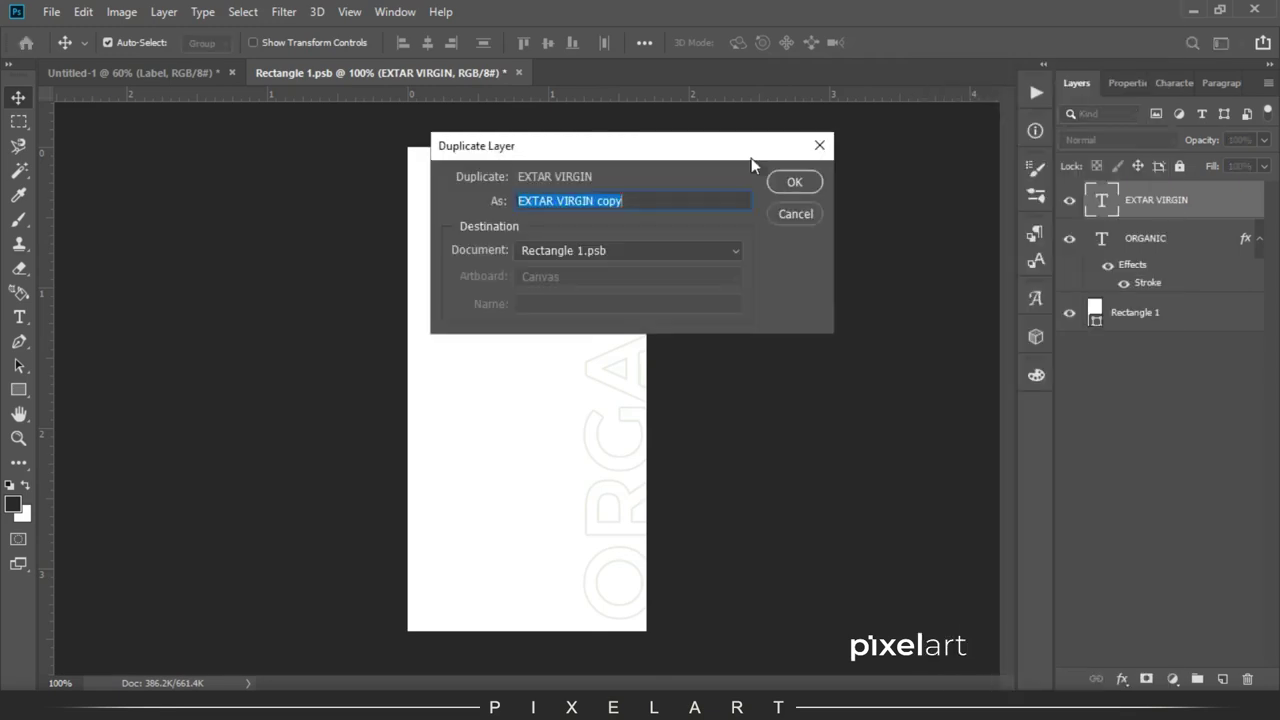
pyautogui.click(793, 183)
pyautogui.moveTo(500, 233); pyautogui.dragTo(500, 268)
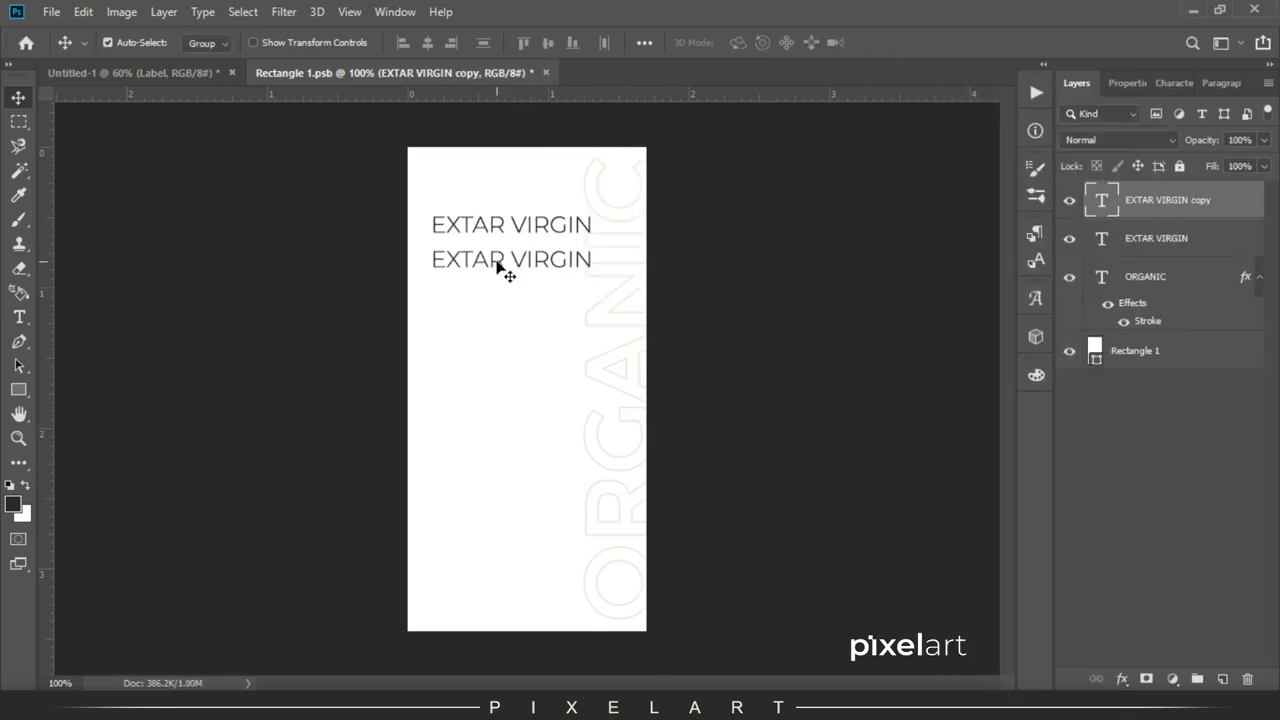
pyautogui.doubleClick(497, 262)
pyautogui.write('COCO')
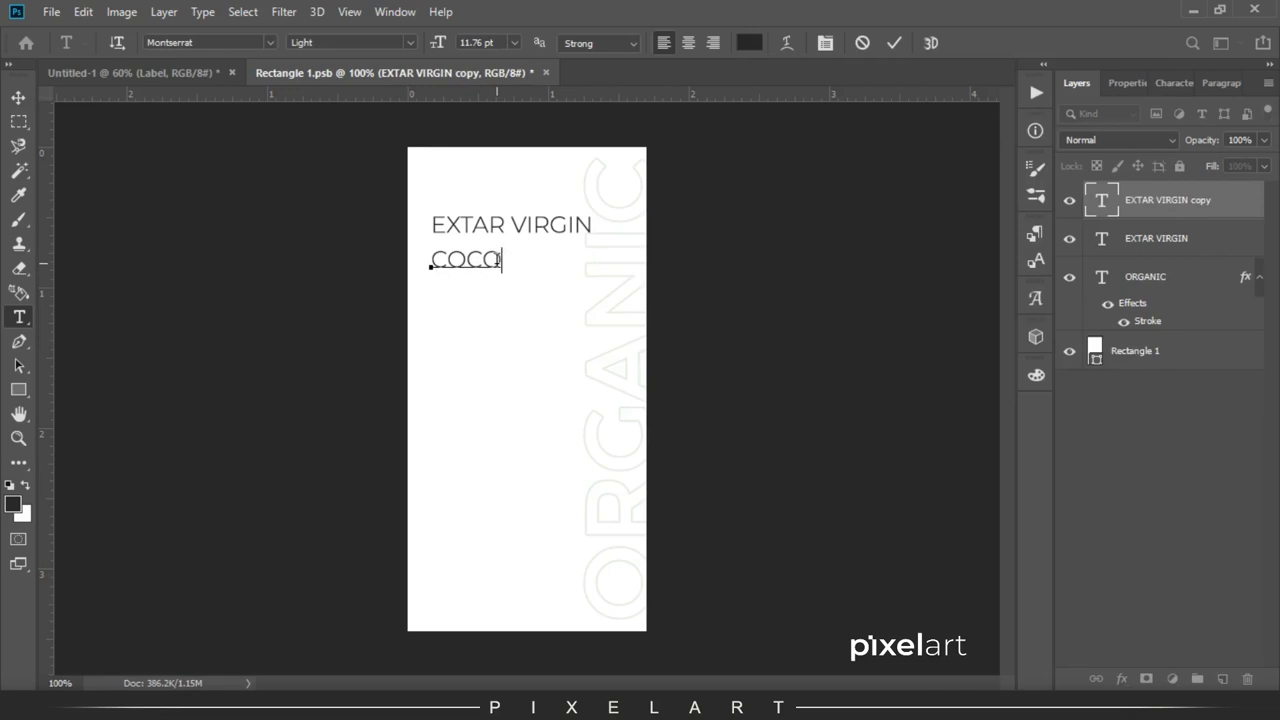
pyautogui.write('NUT')
pyautogui.hotkey('ctrl', 'a')
pyautogui.click(268, 43)
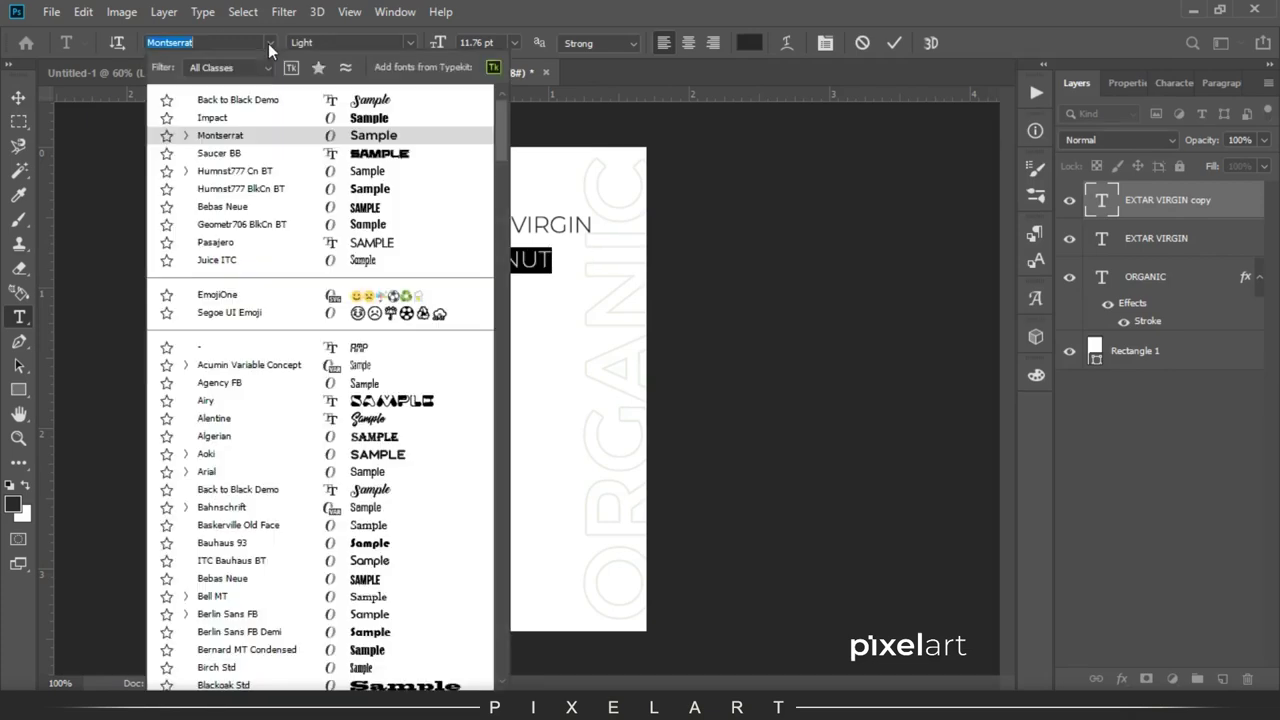
pyautogui.click(294, 118)
pyautogui.click(18, 97)
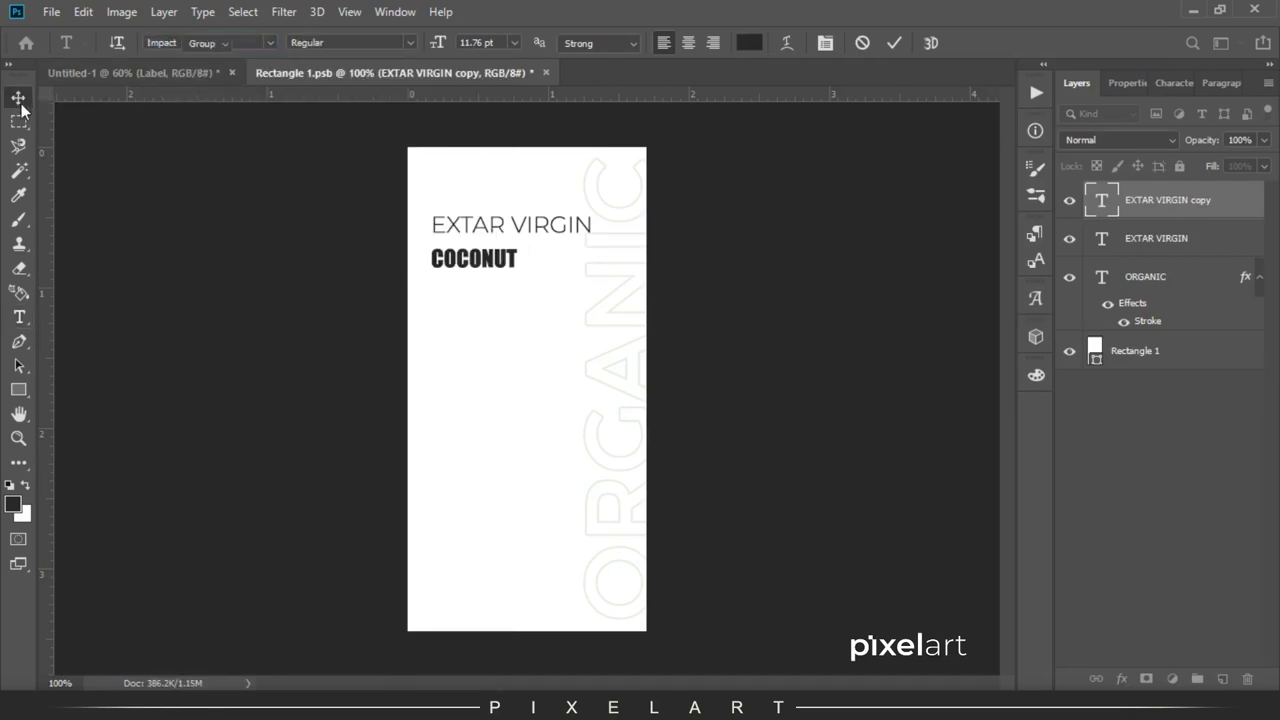
# Step: Sample the brown of the bottle cap from the mockup document
pyautogui.click(150, 73)
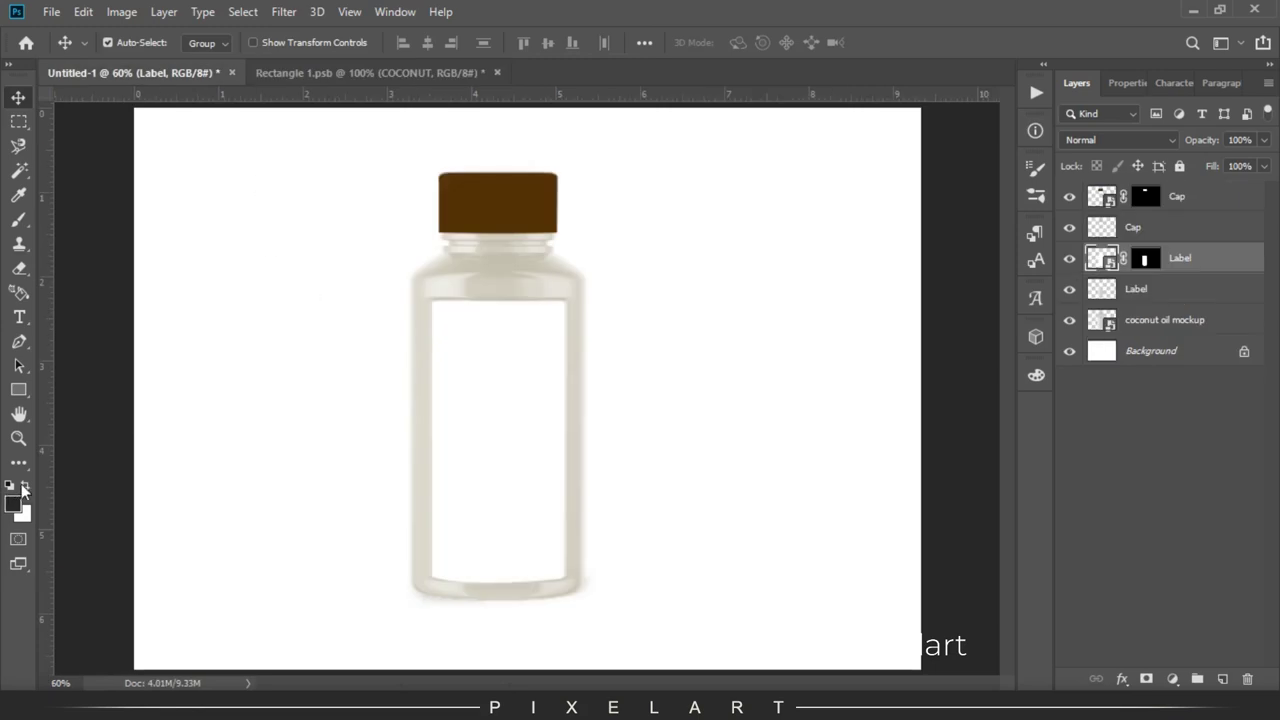
pyautogui.press('i')
pyautogui.click(498, 200)
pyautogui.click(370, 72)
pyautogui.press('v')
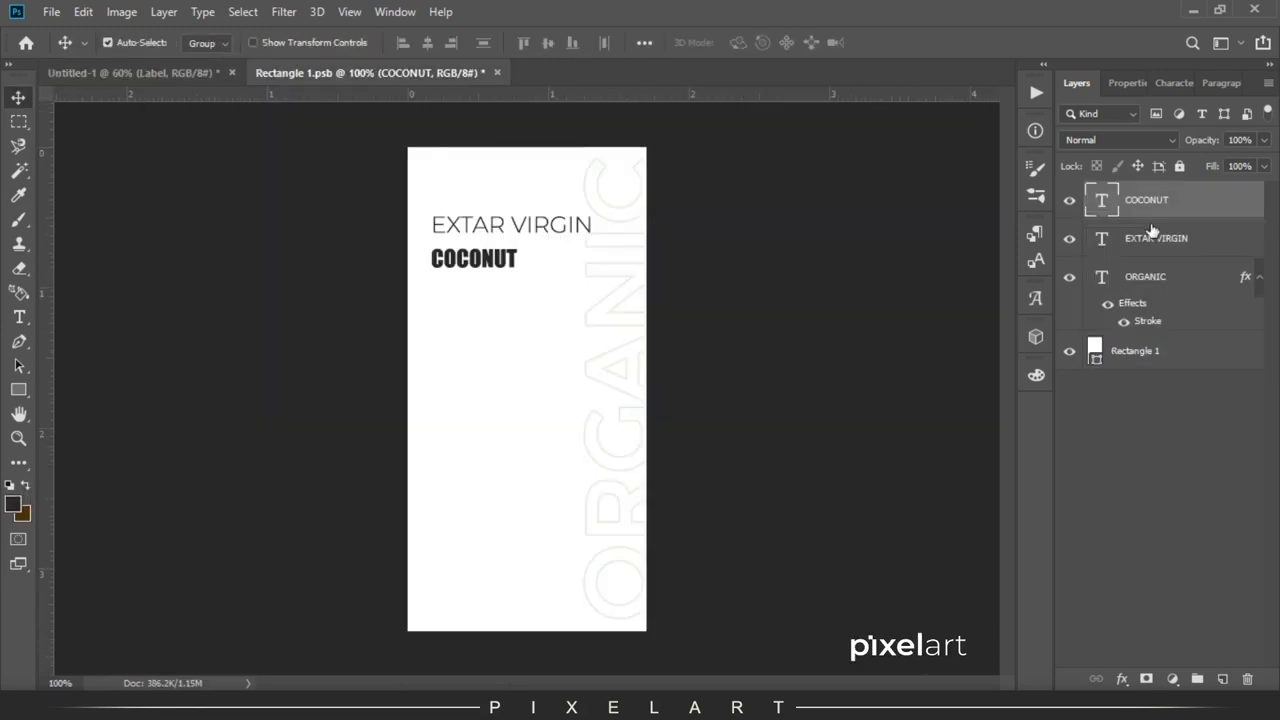
# Step: Enlarge COCONUT to about twice its size, then shrink both title lines slightly
pyautogui.hotkey('ctrl', 't')
pyautogui.moveTo(516, 274); pyautogui.dragTo(612, 316)
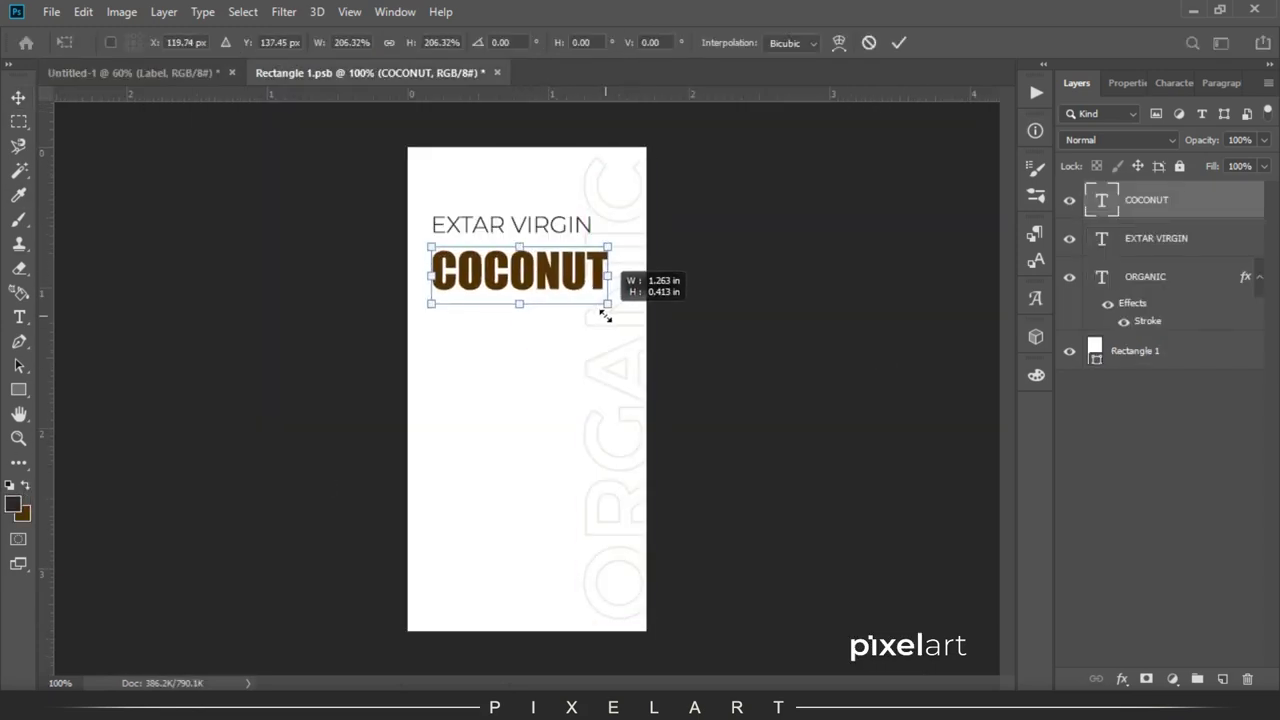
pyautogui.press('Return')
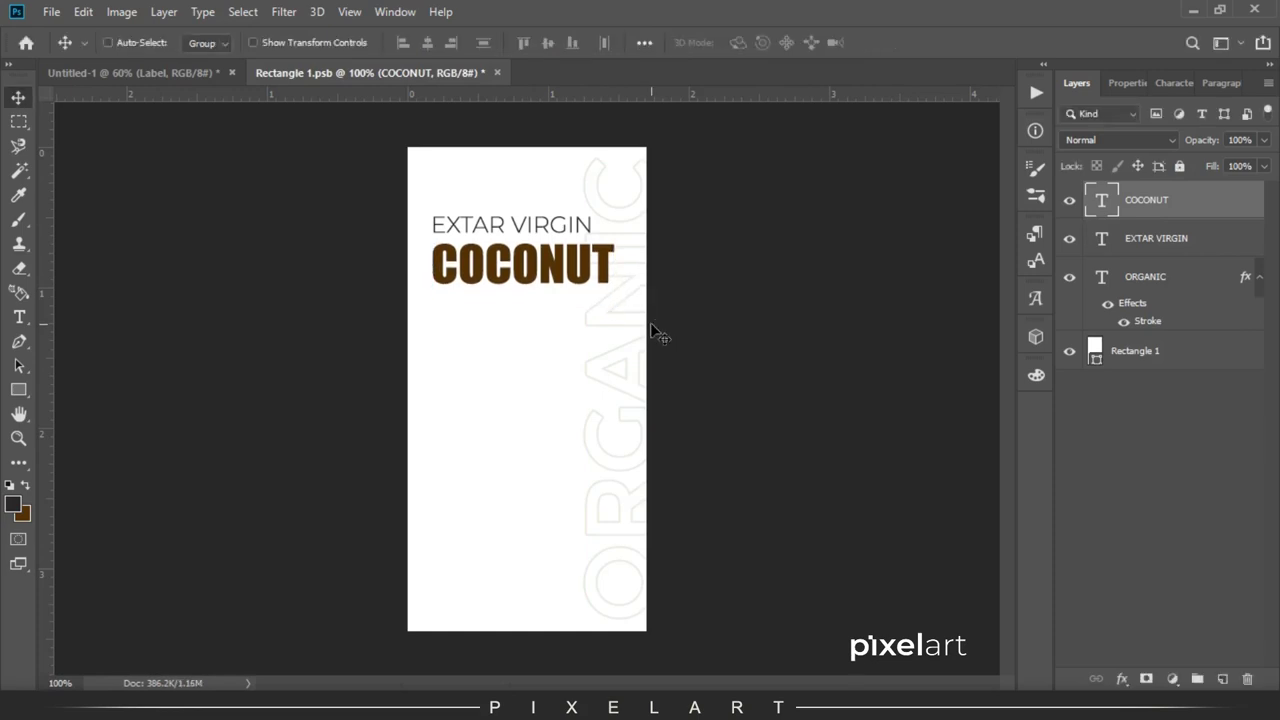
pyautogui.hotkey('ctrl', '+')
pyautogui.keyDown('shift'); pyautogui.click(1156, 242); pyautogui.keyUp('shift')
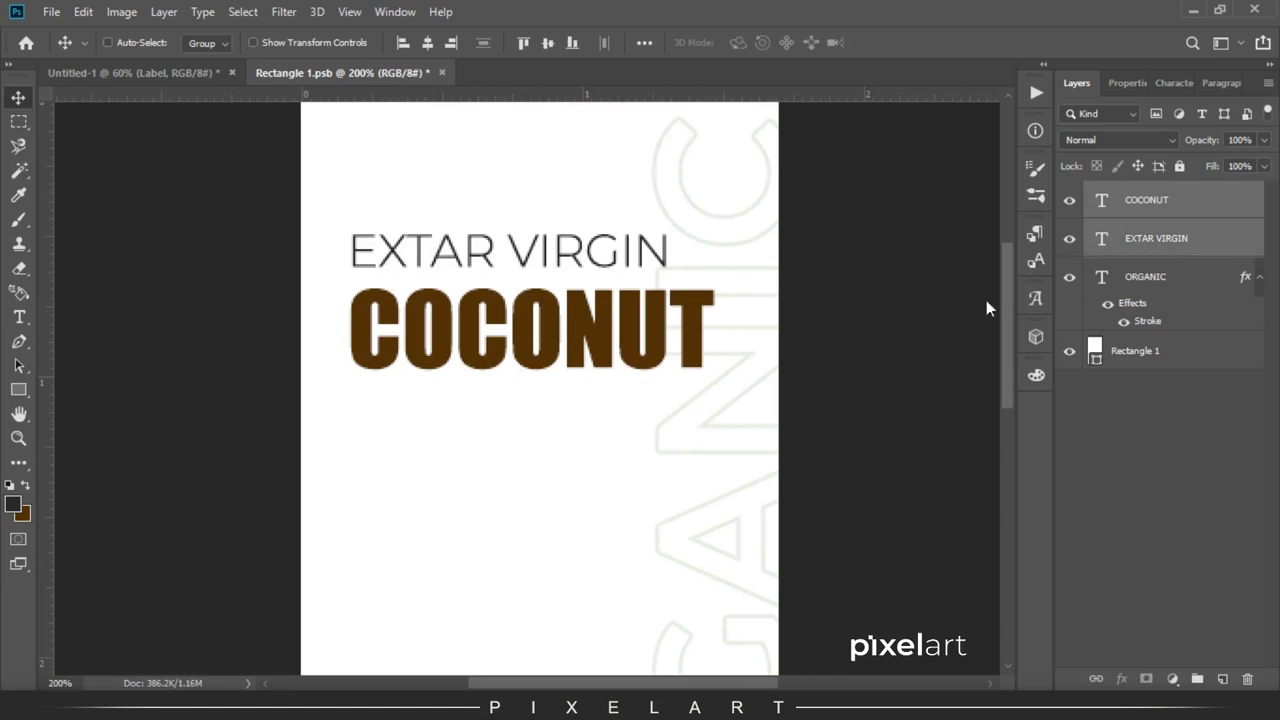
pyautogui.hotkey('ctrl', 't')
pyautogui.moveTo(707, 370); pyautogui.dragTo(680, 357)
pyautogui.press('Return')
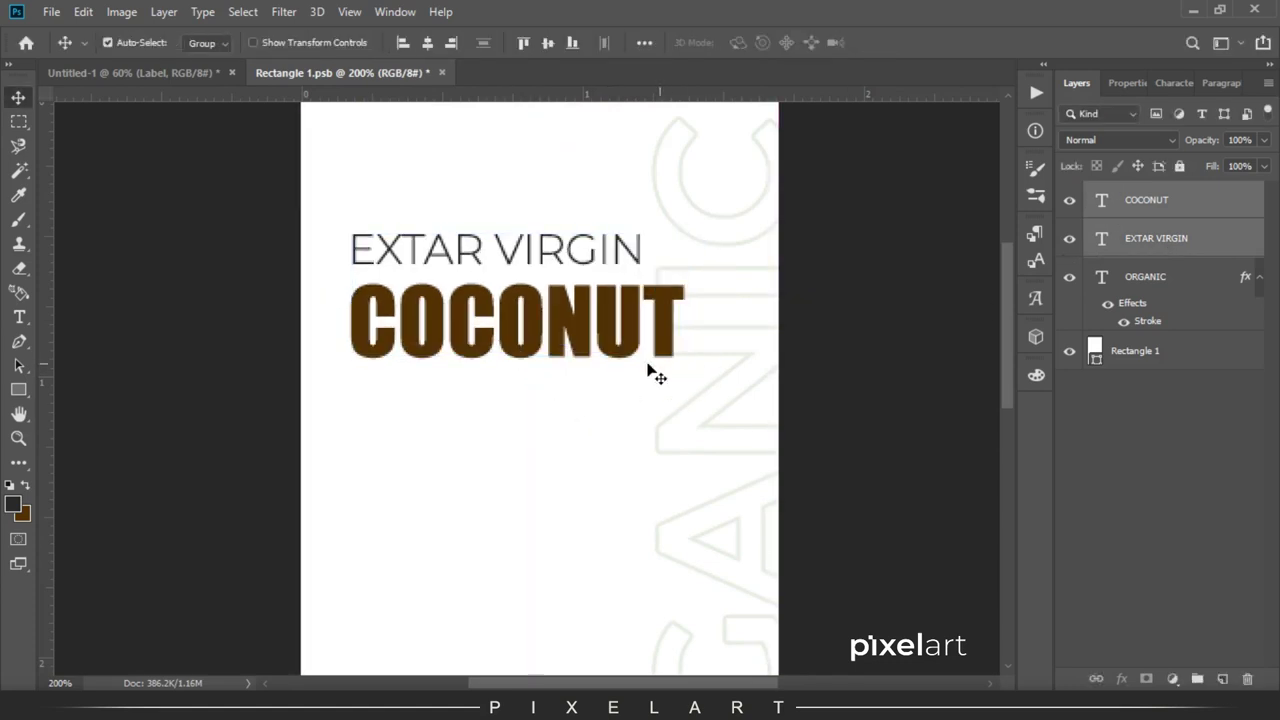
# Step: Duplicate the EXTAR VIRGIN layer and move the copy down the label
pyautogui.click(1100, 245)
pyautogui.rightClick(1100, 245)
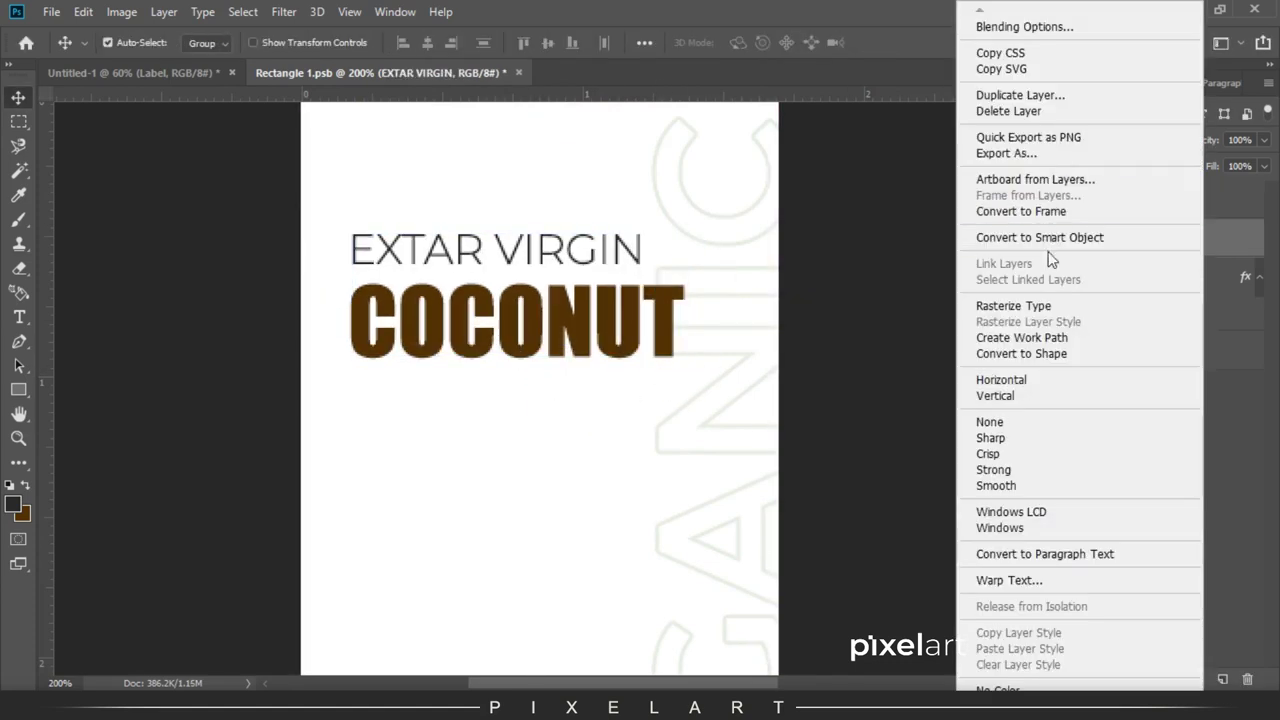
pyautogui.click(1040, 94)
pyautogui.press('Return')
pyautogui.hotkey('shift', 'Down')
pyautogui.hotkey('shift', 'Down')
pyautogui.hotkey('shift', 'Down')
pyautogui.hotkey('shift', 'Down')
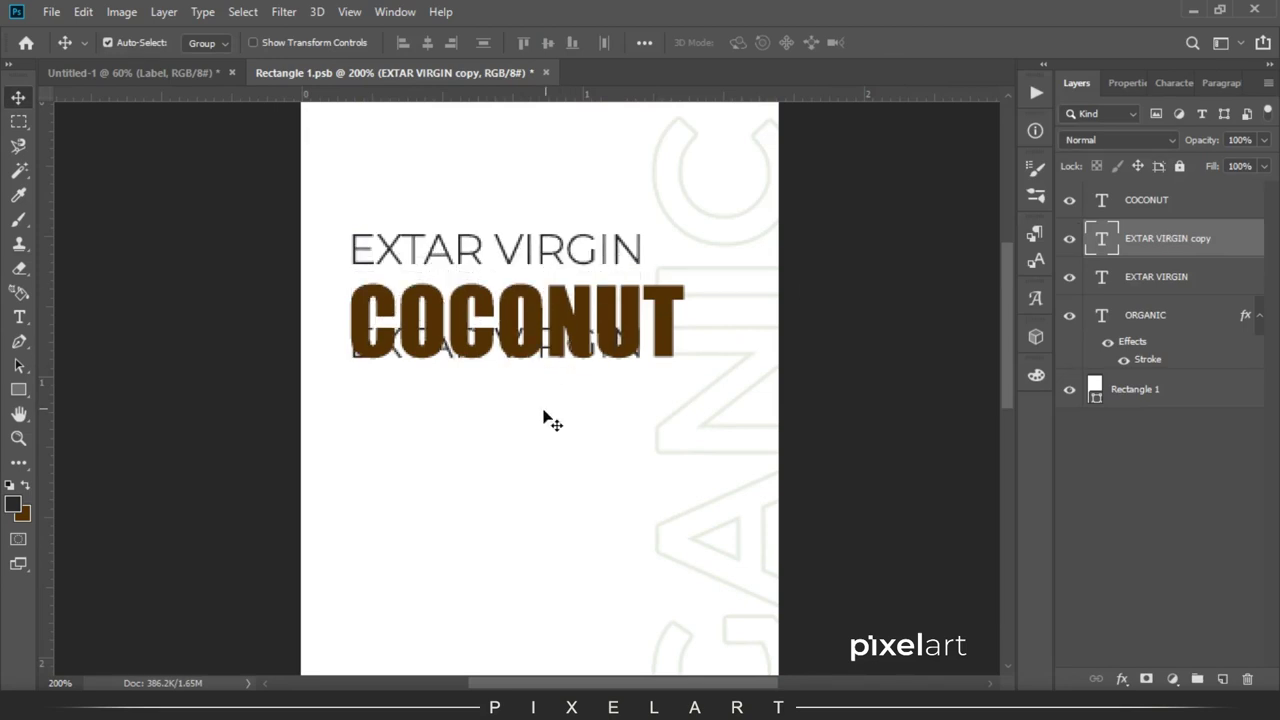
pyautogui.hotkey('shift', 'Down')
pyautogui.hotkey('shift', 'Down')
pyautogui.hotkey('shift', 'Down')
# Step: Retype the copy as Oil in the Back to Black Demo font
pyautogui.press('t')
pyautogui.click(537, 451)
pyautogui.press('Left')
pyautogui.press('Left')
pyautogui.press('Left')
pyautogui.hotkey('ctrl', 'a')
pyautogui.write('Oil')
pyautogui.hotkey('ctrl', 'a')
pyautogui.click(265, 43)
pyautogui.click(238, 117)
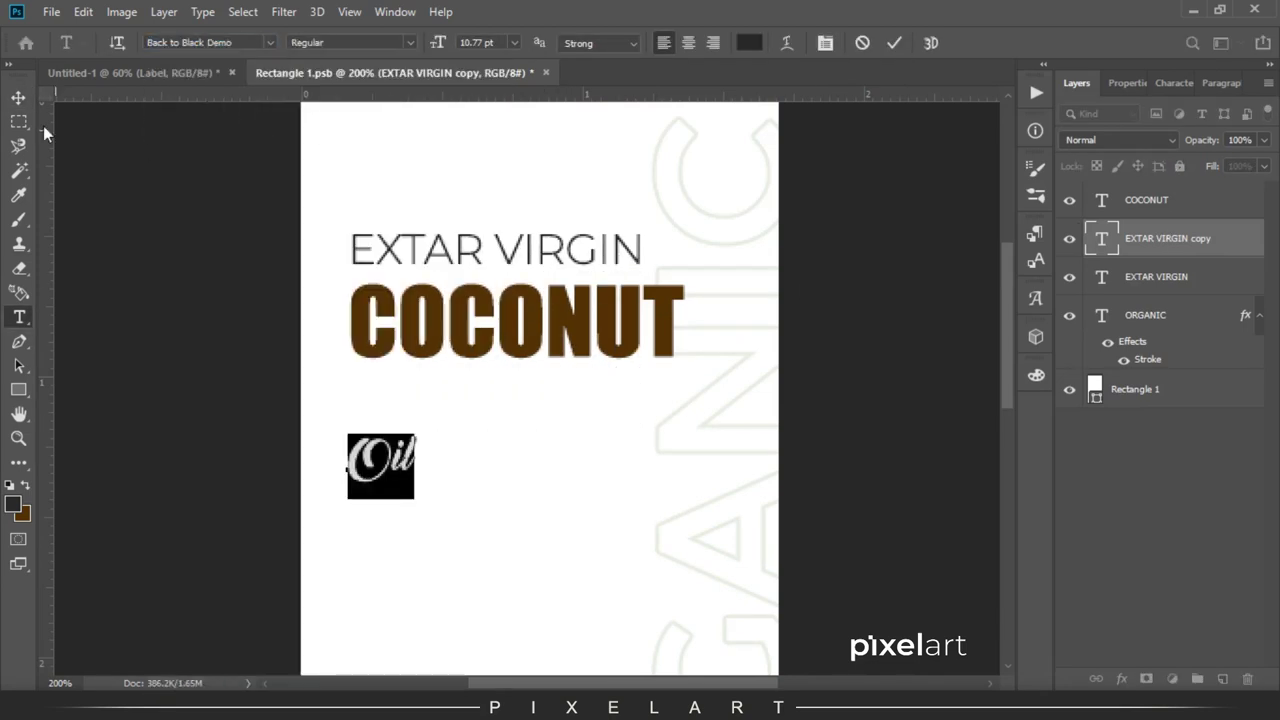
pyautogui.click(18, 97)
# Step: Scale and position Oil beneath COCONUT
pyautogui.hotkey('ctrl', 't')
pyautogui.moveTo(422, 428); pyautogui.dragTo(512, 346)
pyautogui.moveTo(469, 423); pyautogui.dragTo(710, 398)
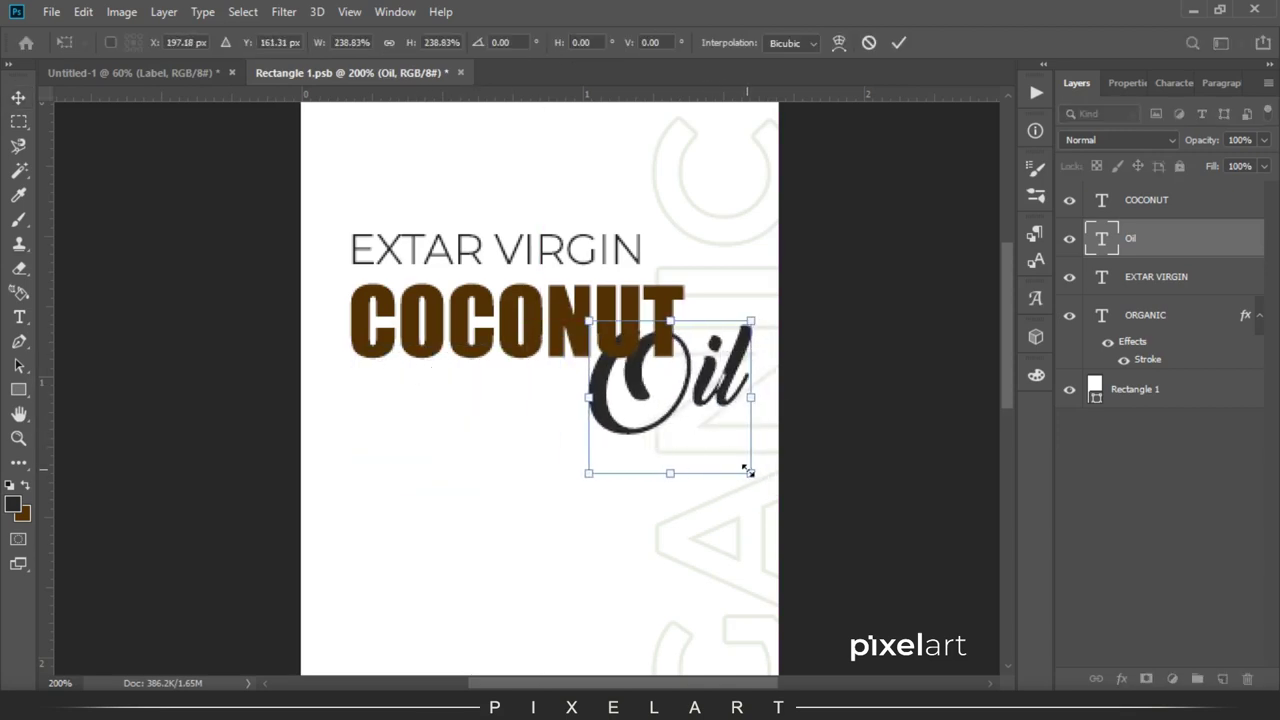
pyautogui.moveTo(751, 473); pyautogui.dragTo(737, 449)
pyautogui.press('Return')
pyautogui.hotkey('shift', 'Down')
pyautogui.hotkey('shift', 'Down')
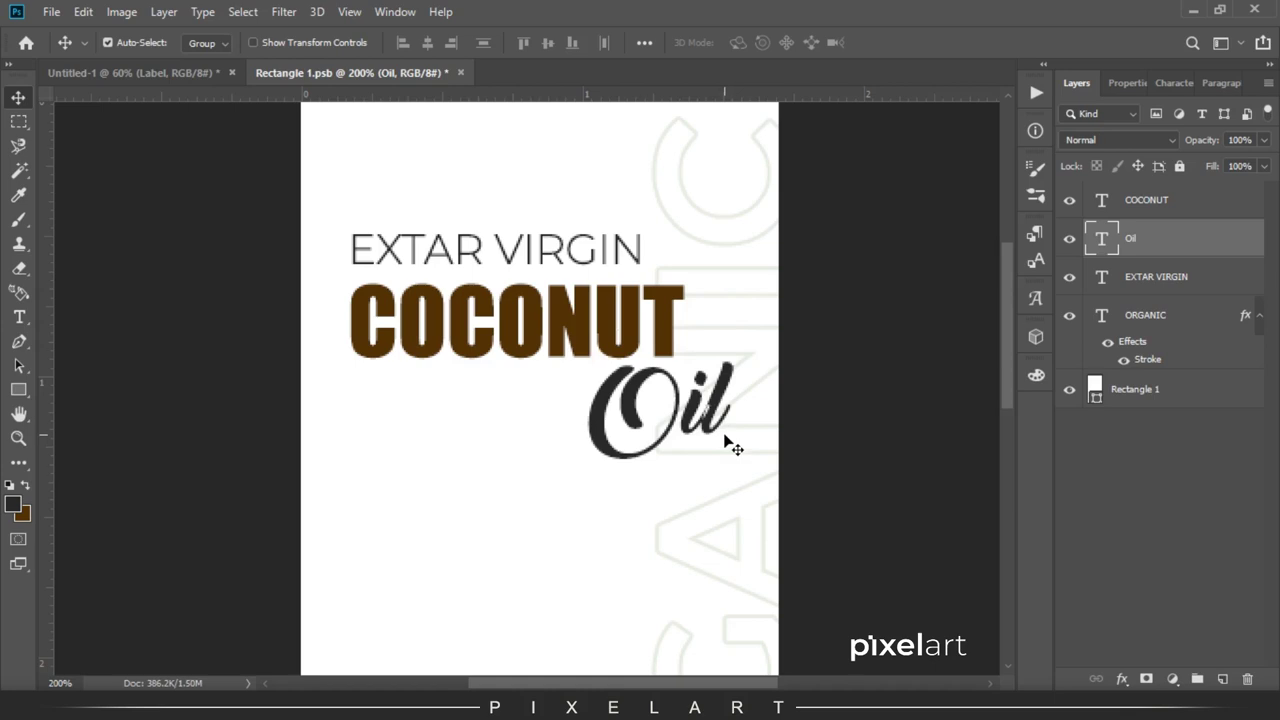
pyautogui.hotkey('ctrl', 't')
pyautogui.moveTo(737, 356); pyautogui.dragTo(741, 353)
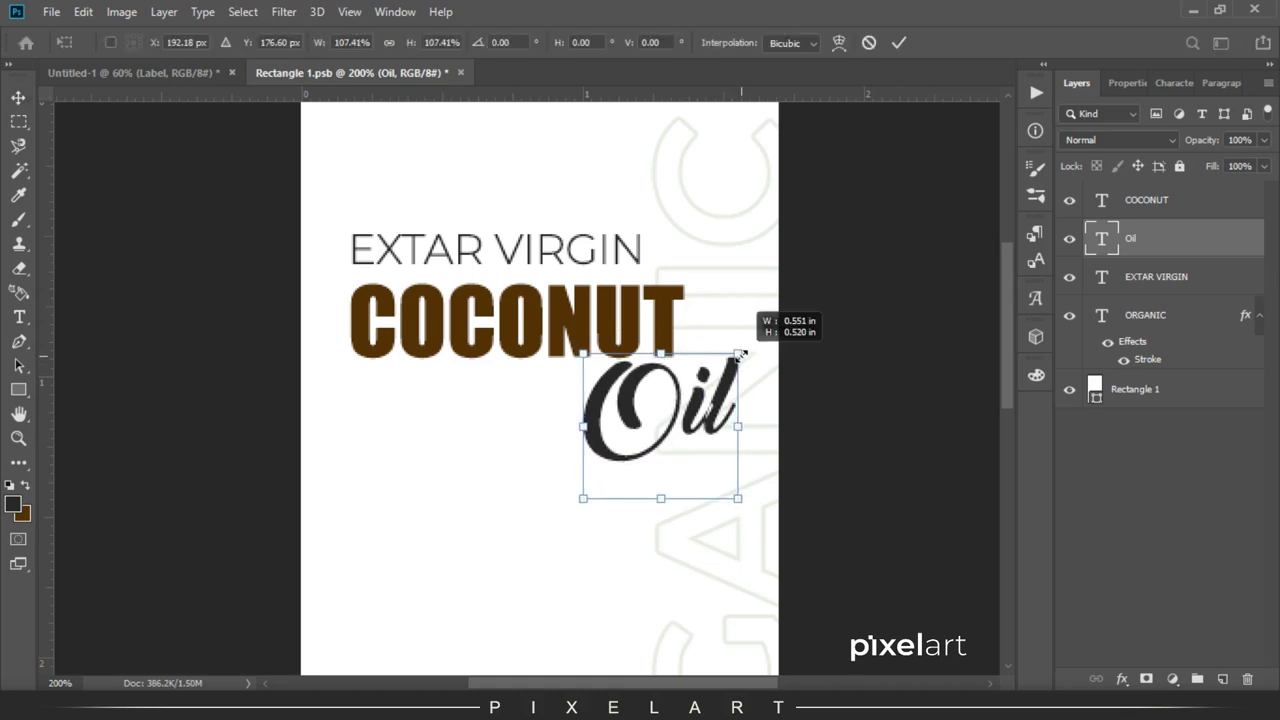
pyautogui.press('Return')
pyautogui.hotkey('shift', 'Down')
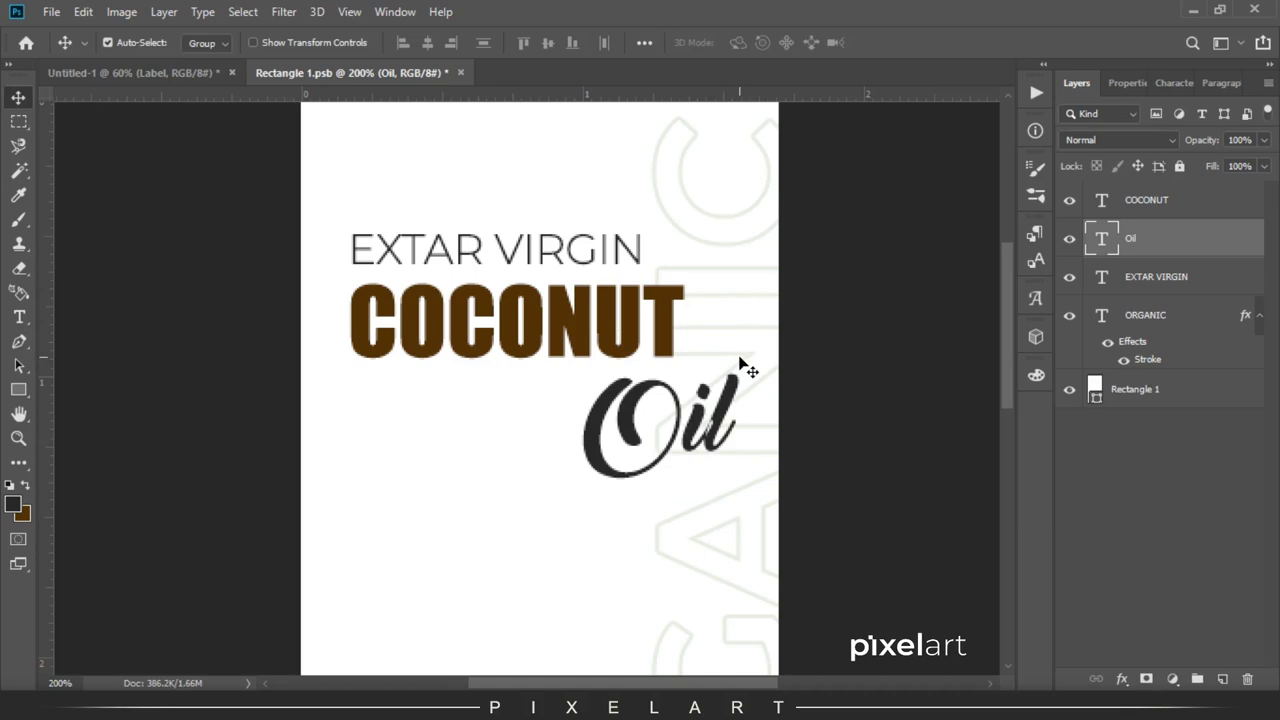
# Step: Fill Oil with brown and enlarge COCONUT to about 111%
pyautogui.hotkey('ctrl', 'BackSpace')
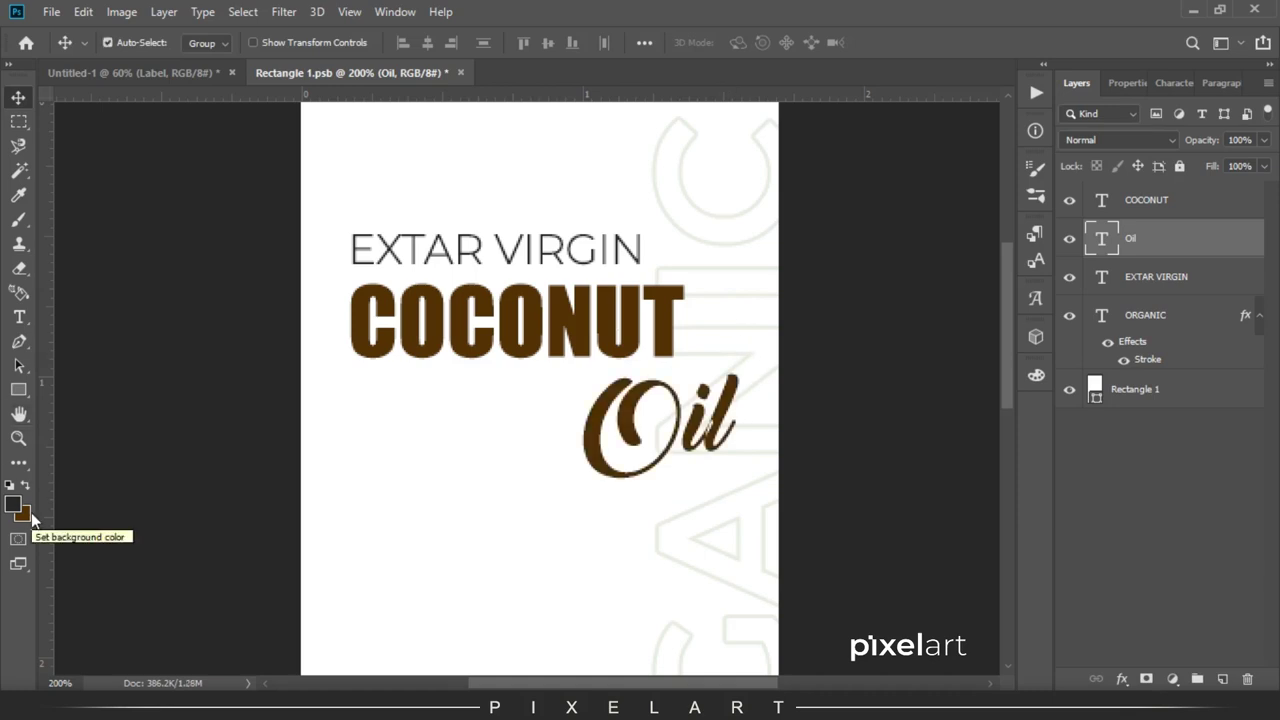
pyautogui.click(1163, 210)
pyautogui.hotkey('ctrl', 't')
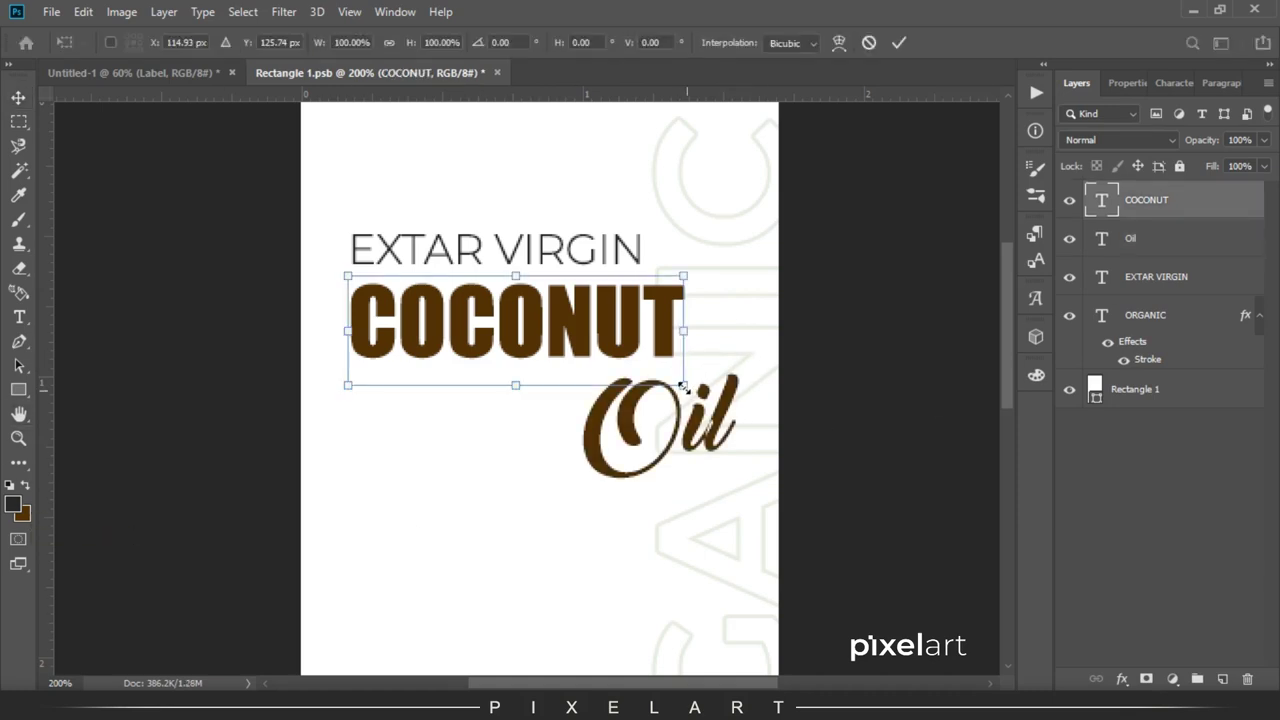
pyautogui.moveTo(683, 386); pyautogui.dragTo(775, 392)
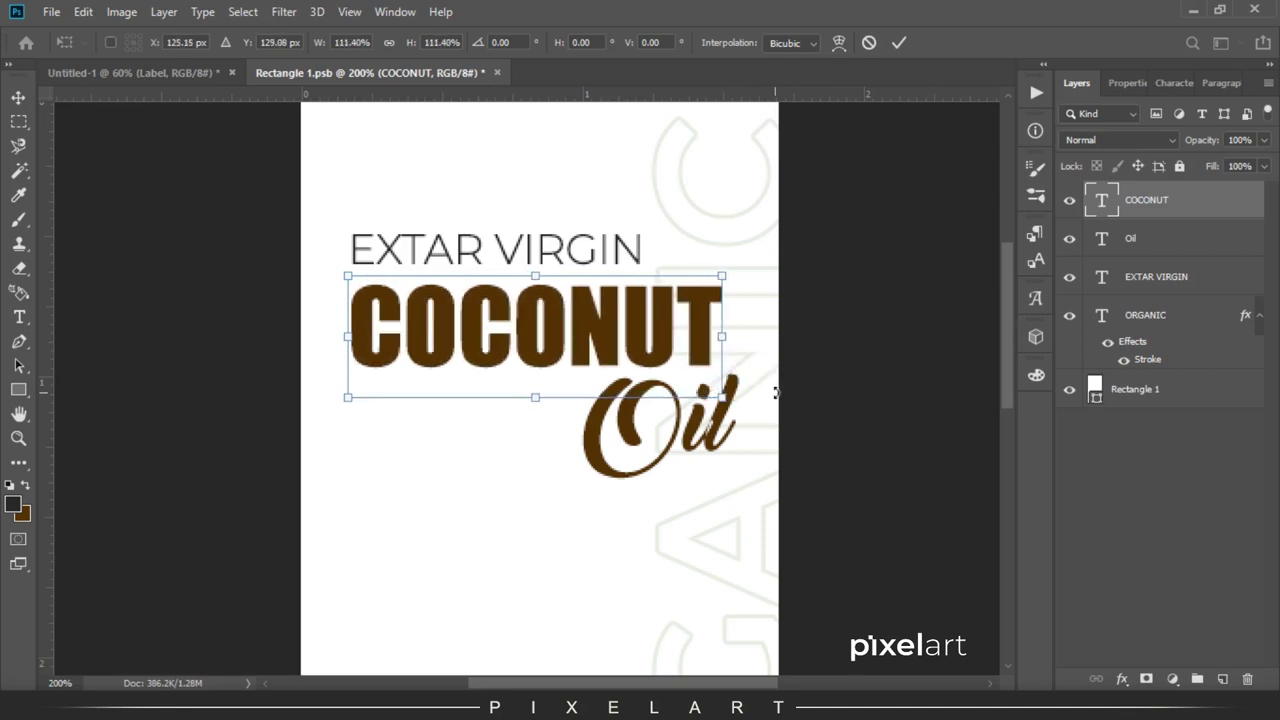
pyautogui.press('Return')
# Step: Nudge the COCONUT, Oil and EXTAR VIRGIN lines slightly left together
pyautogui.keyDown('shift'); pyautogui.click(1192, 280); pyautogui.keyUp('shift')
pyautogui.press('Left')
pyautogui.press('Left')
pyautogui.press('Left')
pyautogui.press('Left')
pyautogui.press('Left')
pyautogui.press('Left')
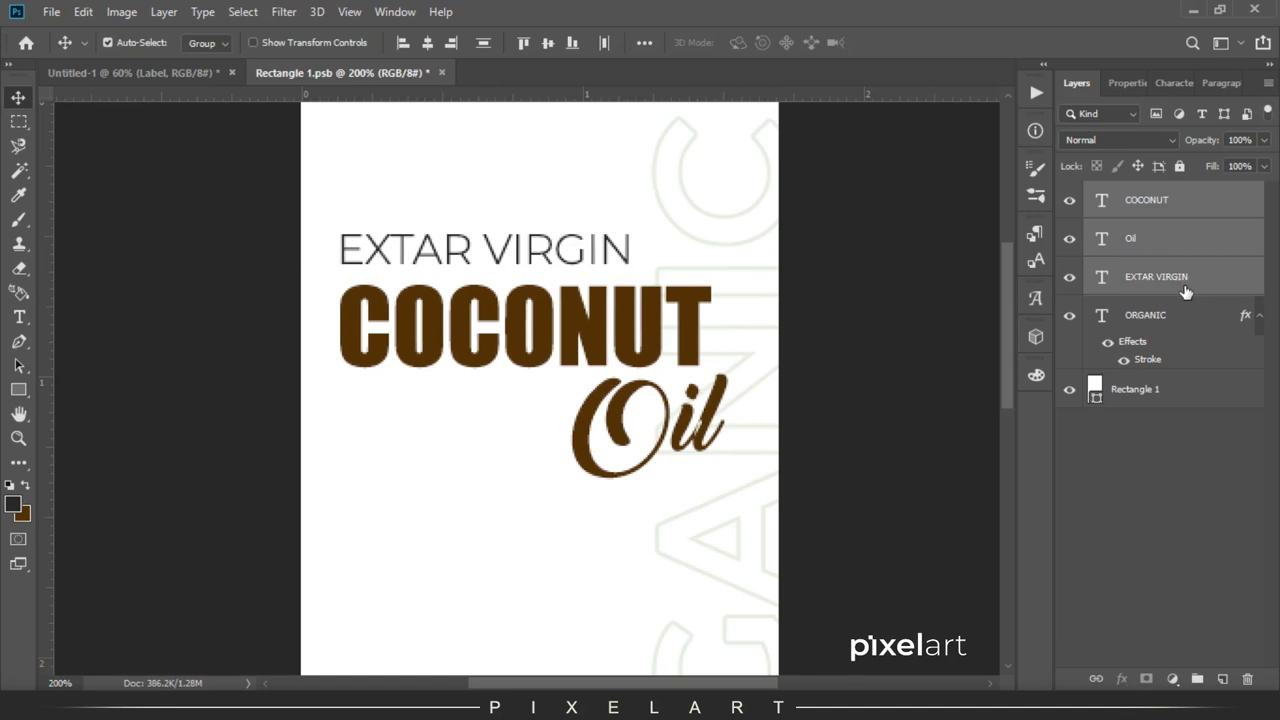
pyautogui.scroll(-1, 423, 457)
# Step: Draw a wide rectangle beneath Oil and choose a yellow-green colour
pyautogui.scroll(-3, 423, 457)
pyautogui.press('u')
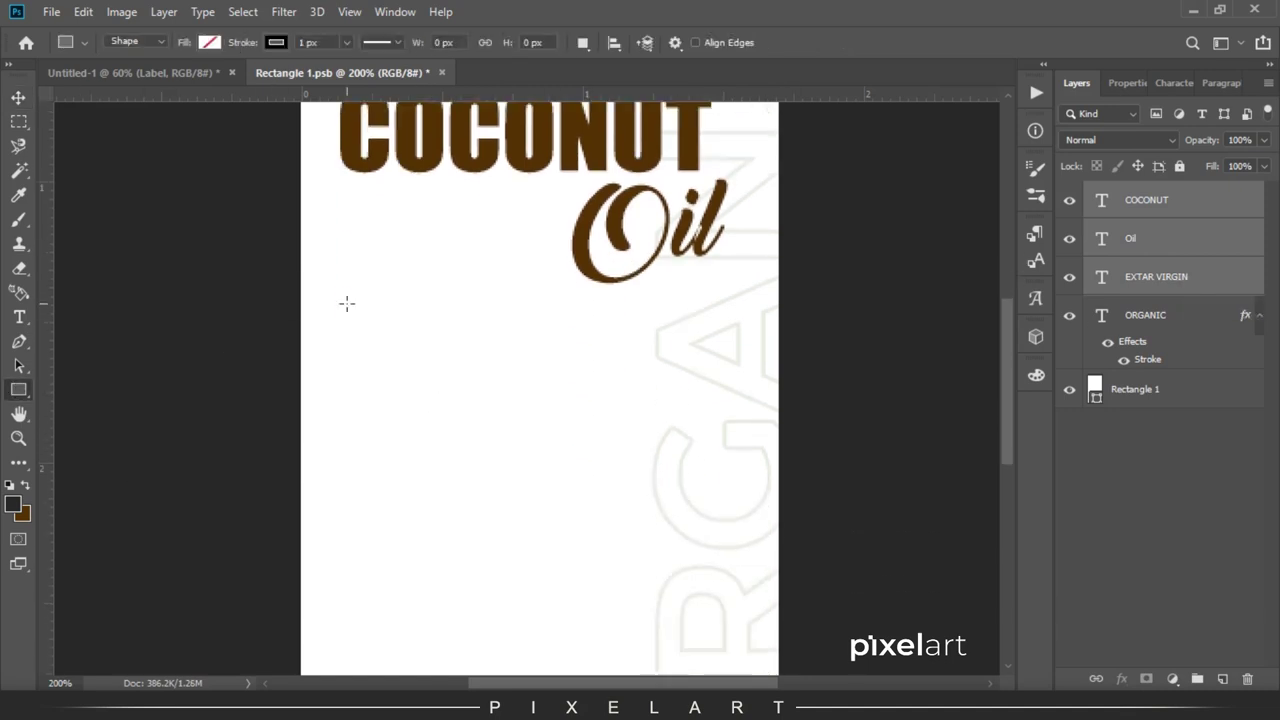
pyautogui.moveTo(336, 300); pyautogui.dragTo(741, 422)
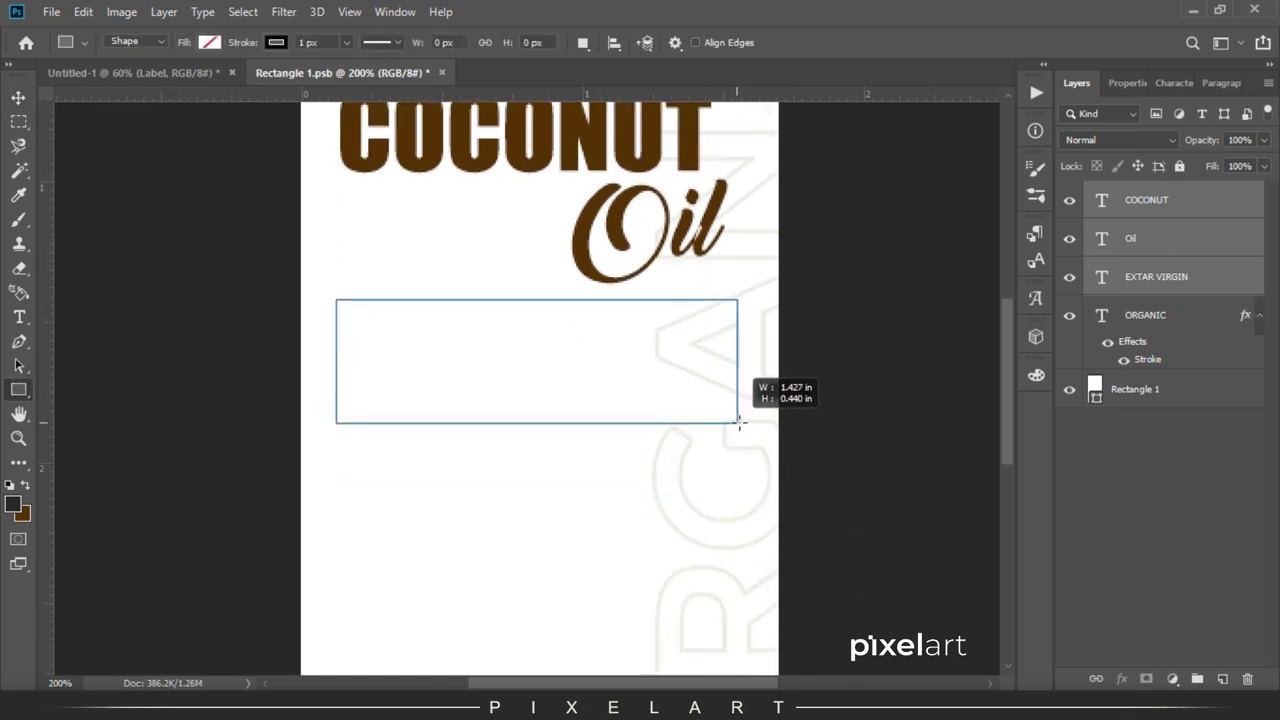
pyautogui.click(22, 513)
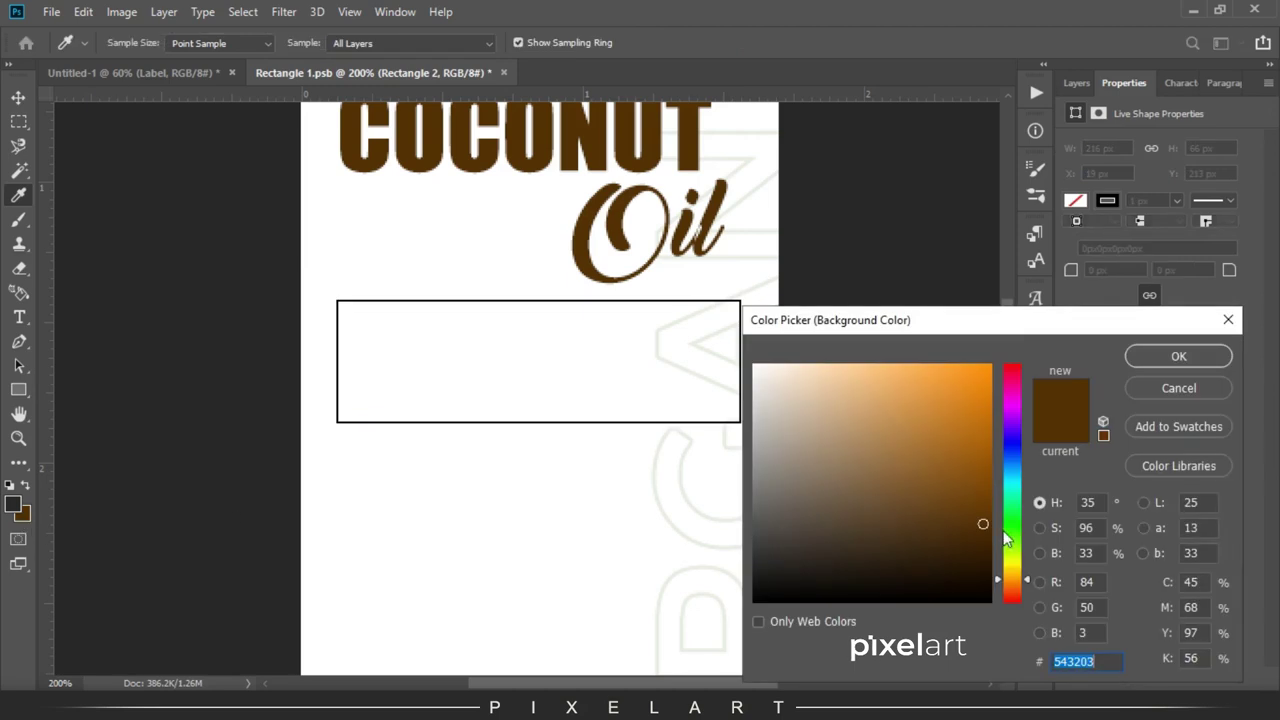
pyautogui.moveTo(1003, 545); pyautogui.dragTo(1003, 522)
pyautogui.moveTo(991, 443); pyautogui.dragTo(1003, 459)
pyautogui.click(1020, 537)
pyautogui.click(1212, 355)
# Step: Fill the rectangle with that green and remove its black outline
pyautogui.click(1075, 201)
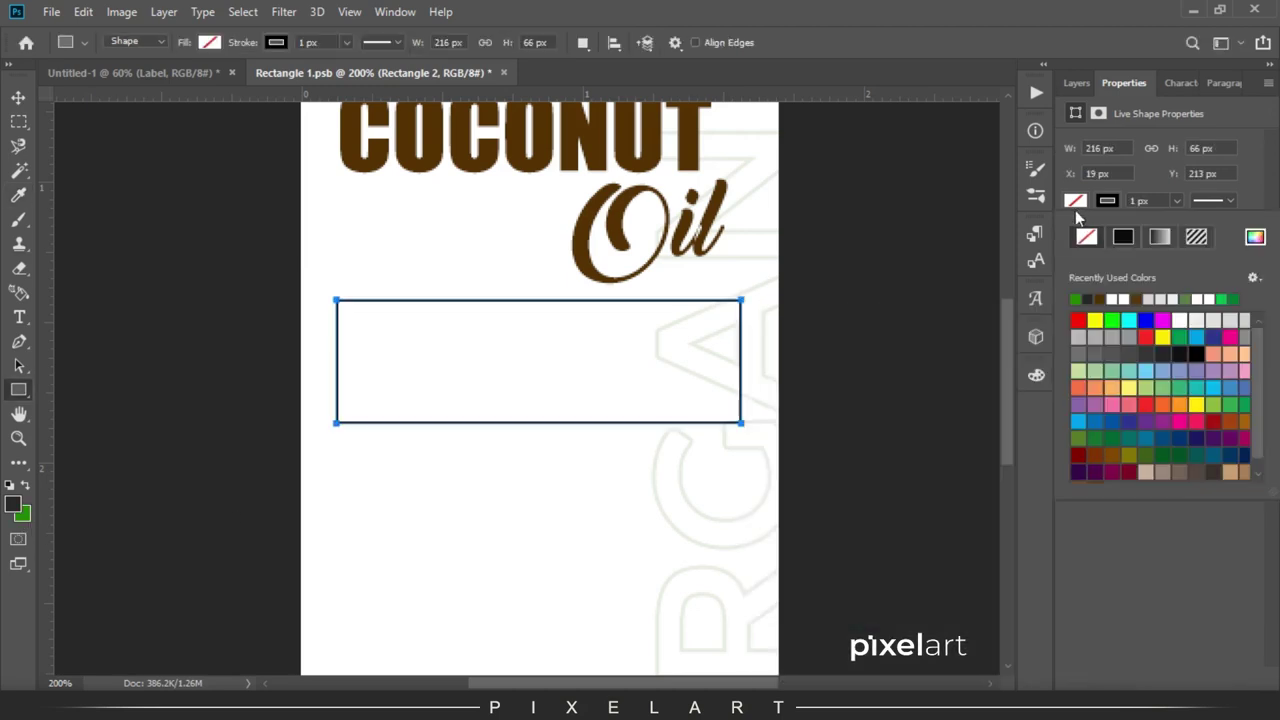
pyautogui.click(1193, 298)
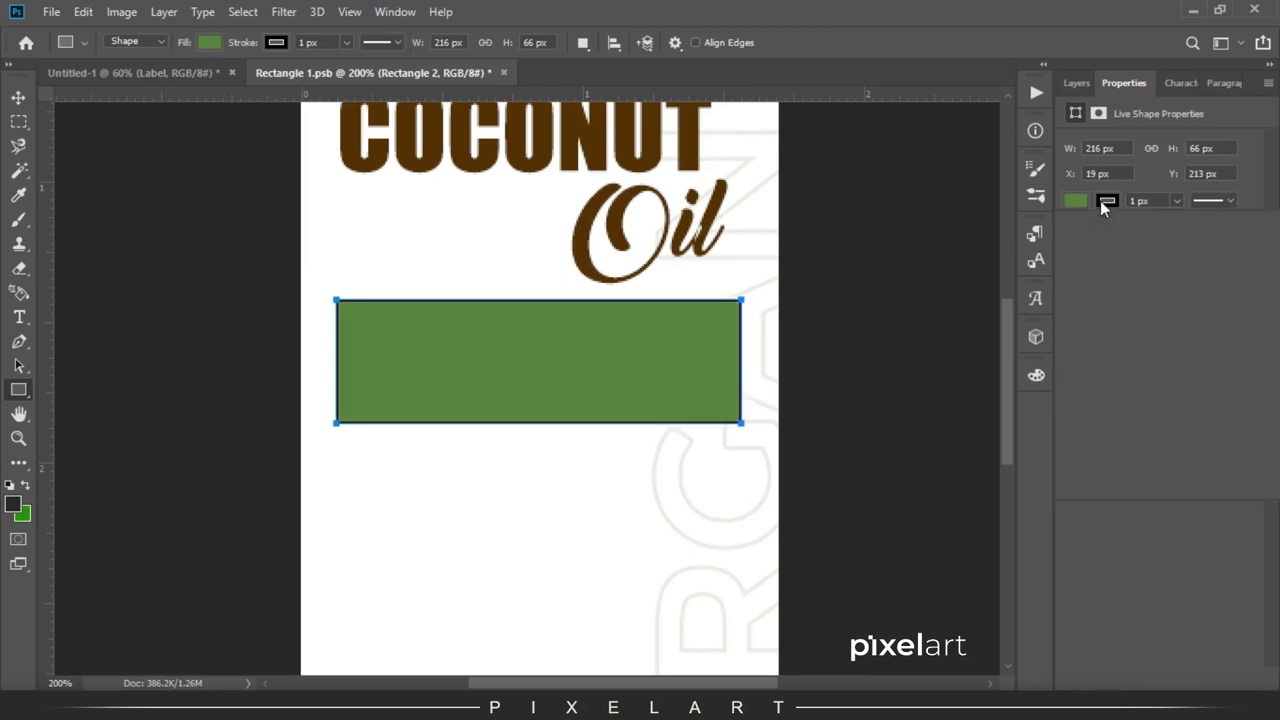
pyautogui.click(1107, 201)
pyautogui.click(1087, 236)
pyautogui.press('v')
pyautogui.hotkey('ctrl', '-')
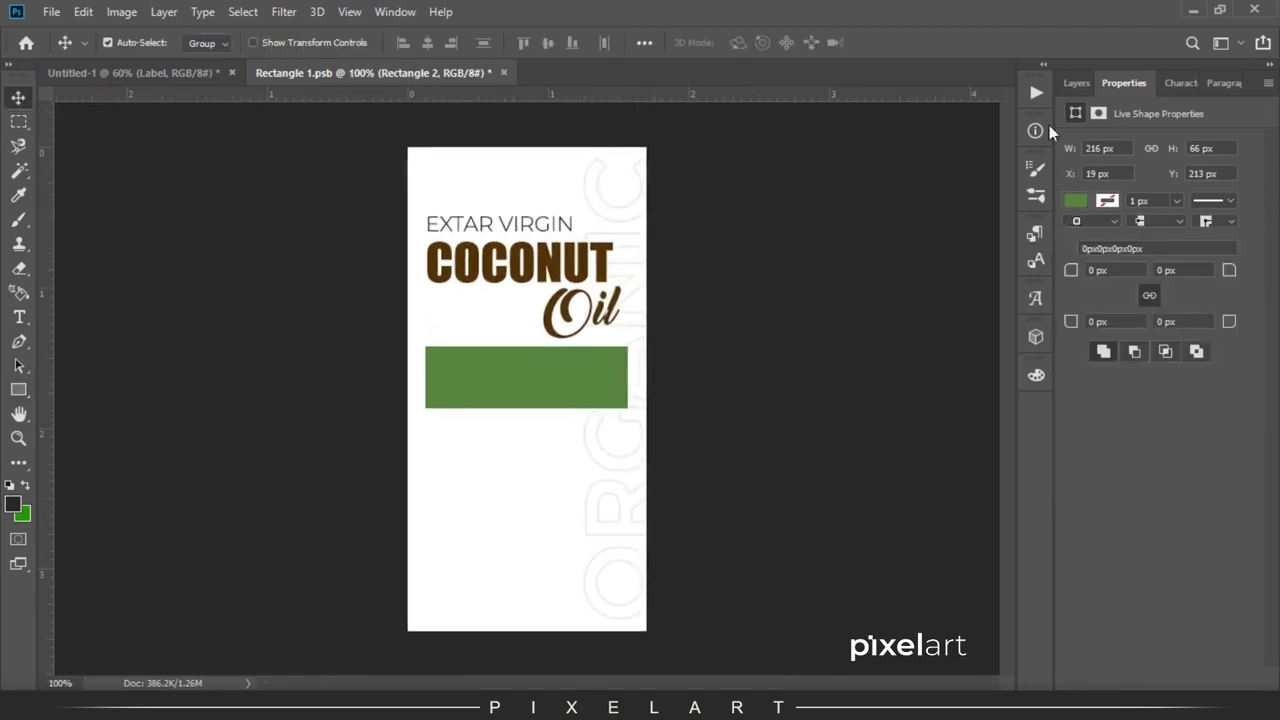
pyautogui.press('F7')
# Step: Add a placeholder text box over the green rectangle at 8 pt and pick white
pyautogui.click(18, 318)
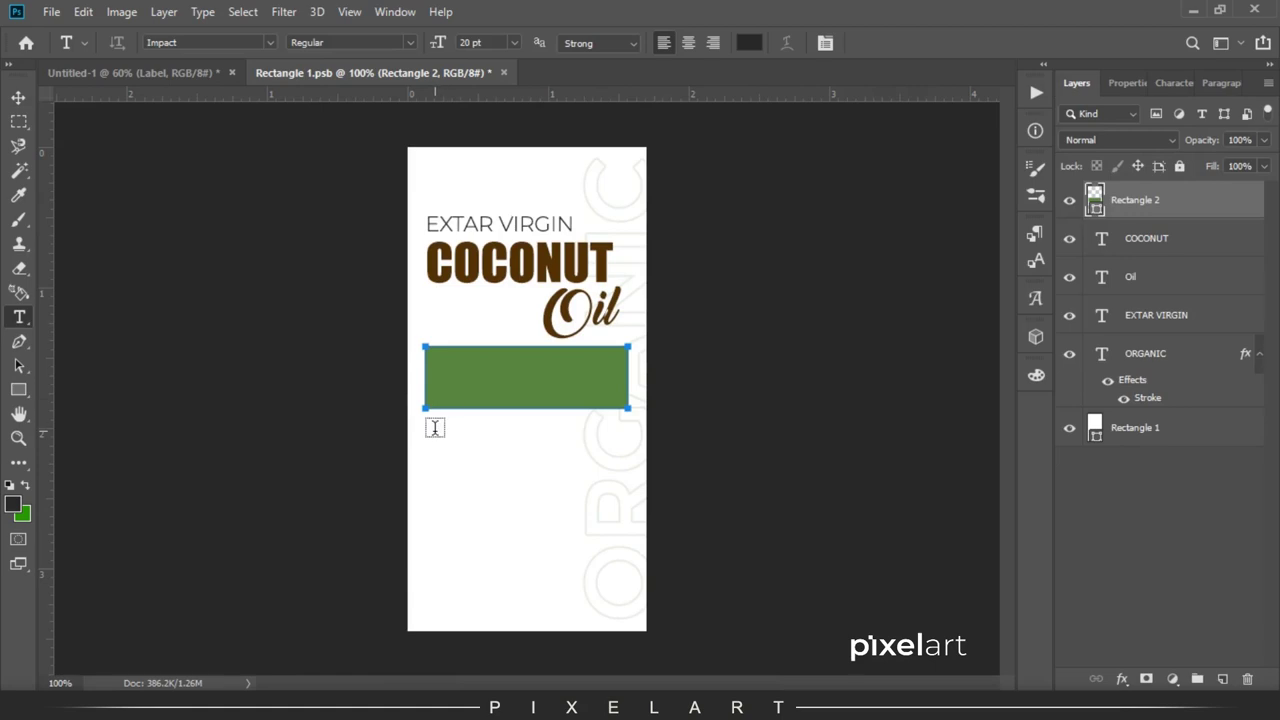
pyautogui.click(1222, 679)
pyautogui.moveTo(430, 349); pyautogui.dragTo(618, 397)
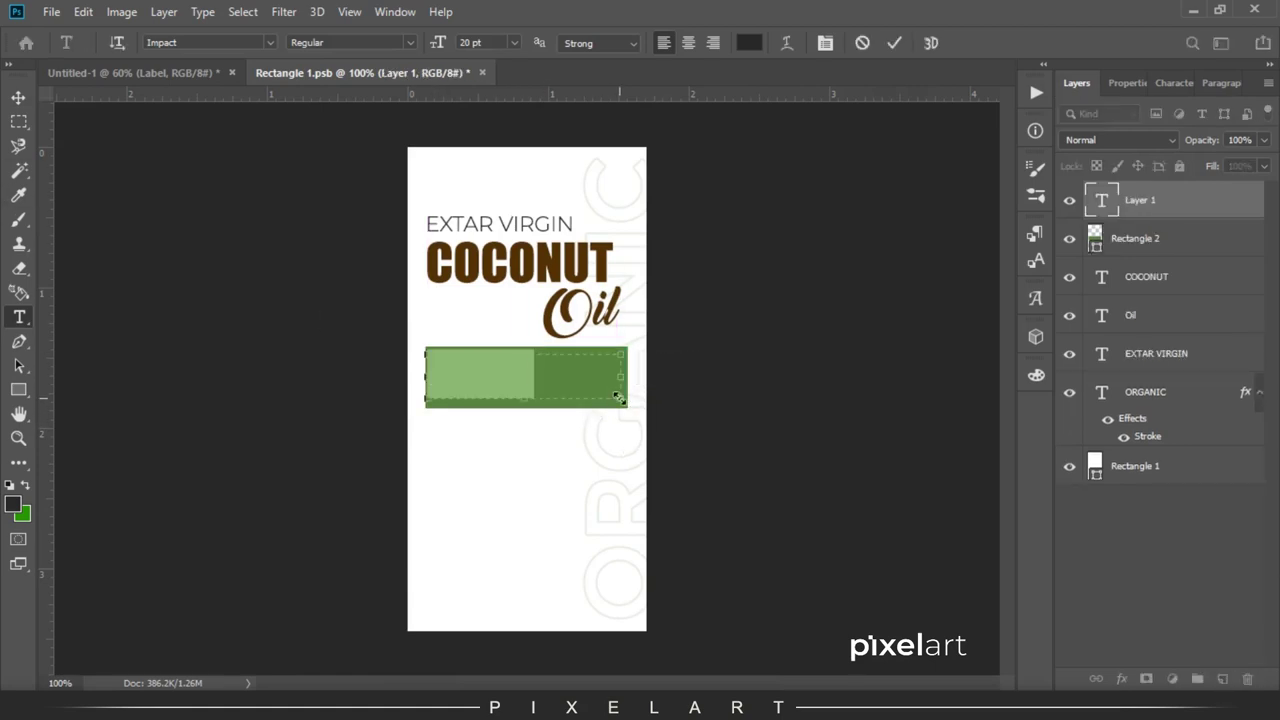
pyautogui.moveTo(443, 43); pyautogui.dragTo(427, 42)
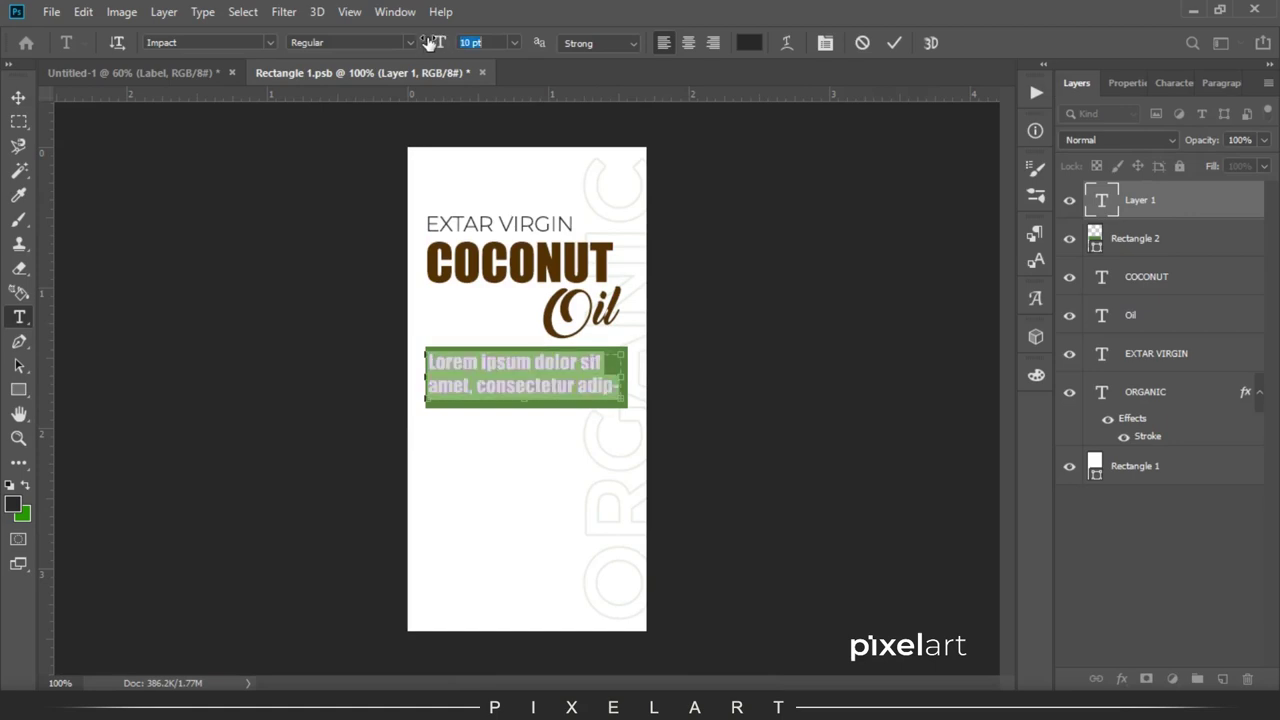
pyautogui.click(18, 97)
pyautogui.click(22, 513)
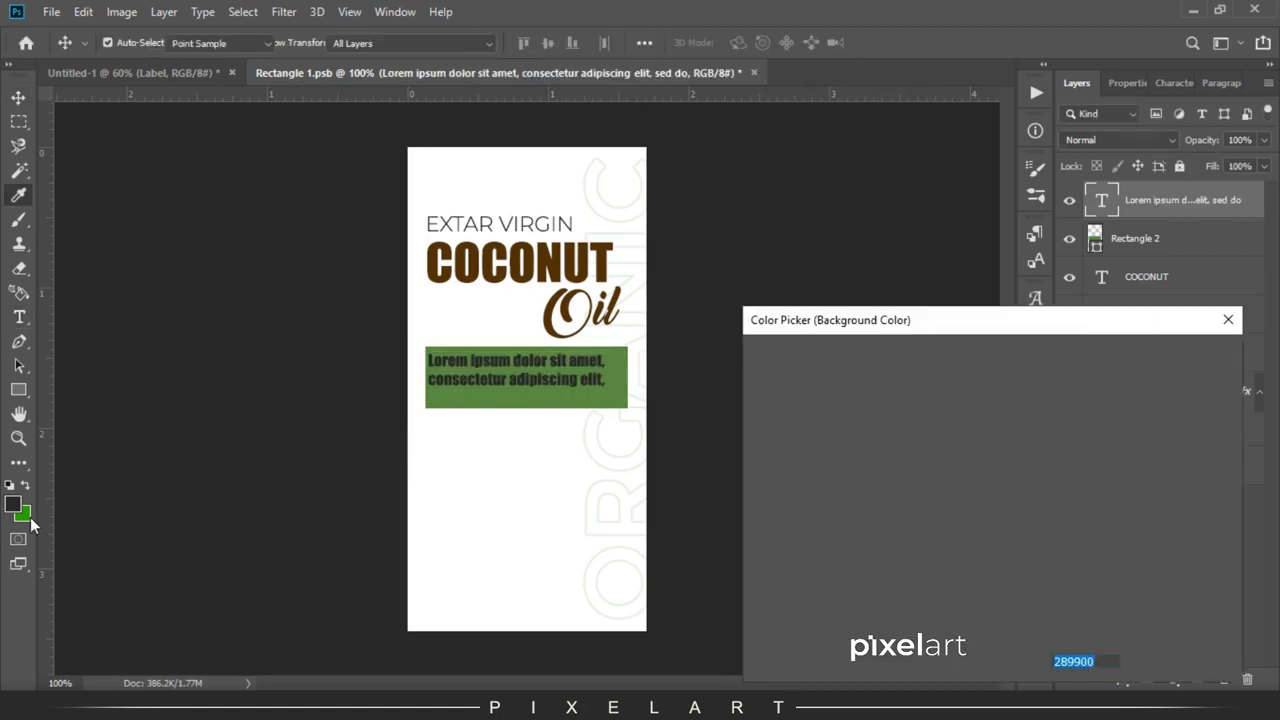
pyautogui.click(1173, 358)
# Step: Set the placeholder text to Montserrat Light 7 pt, centre-aligned
pyautogui.scroll(-1, 527, 380)
pyautogui.scroll(3, 527, 380)
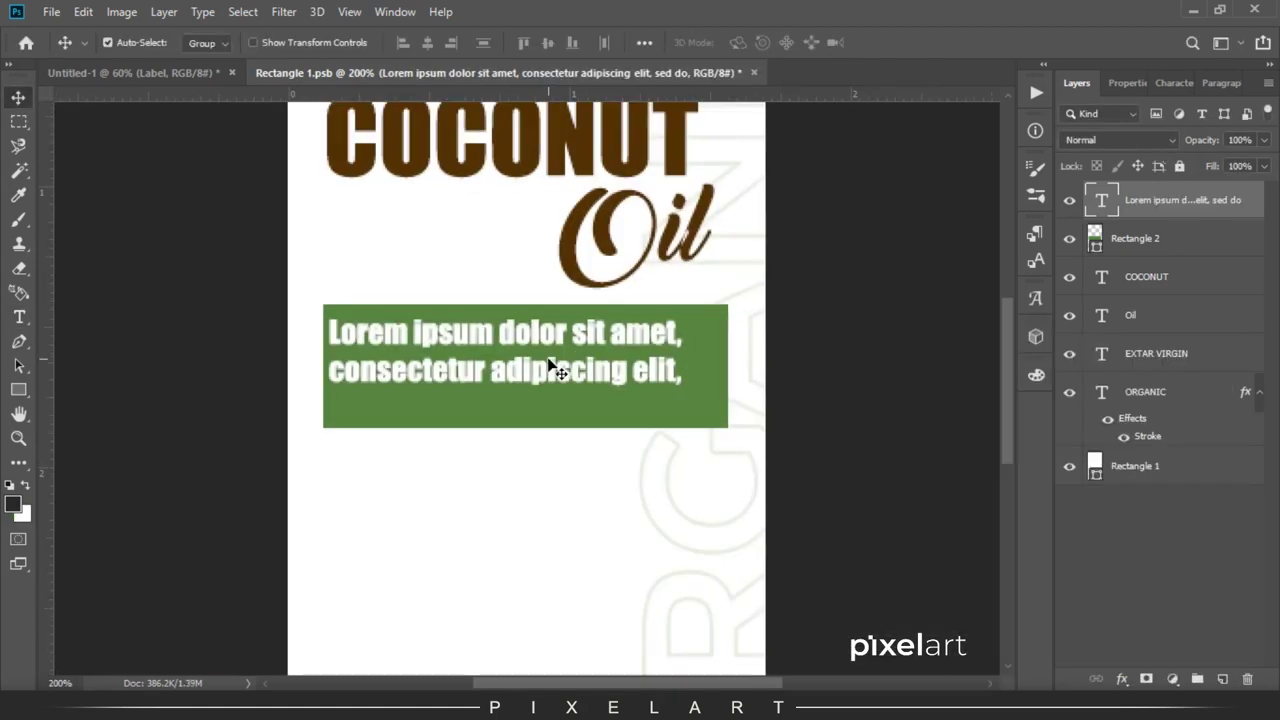
pyautogui.doubleClick(551, 371)
pyautogui.click(266, 43)
pyautogui.click(257, 135)
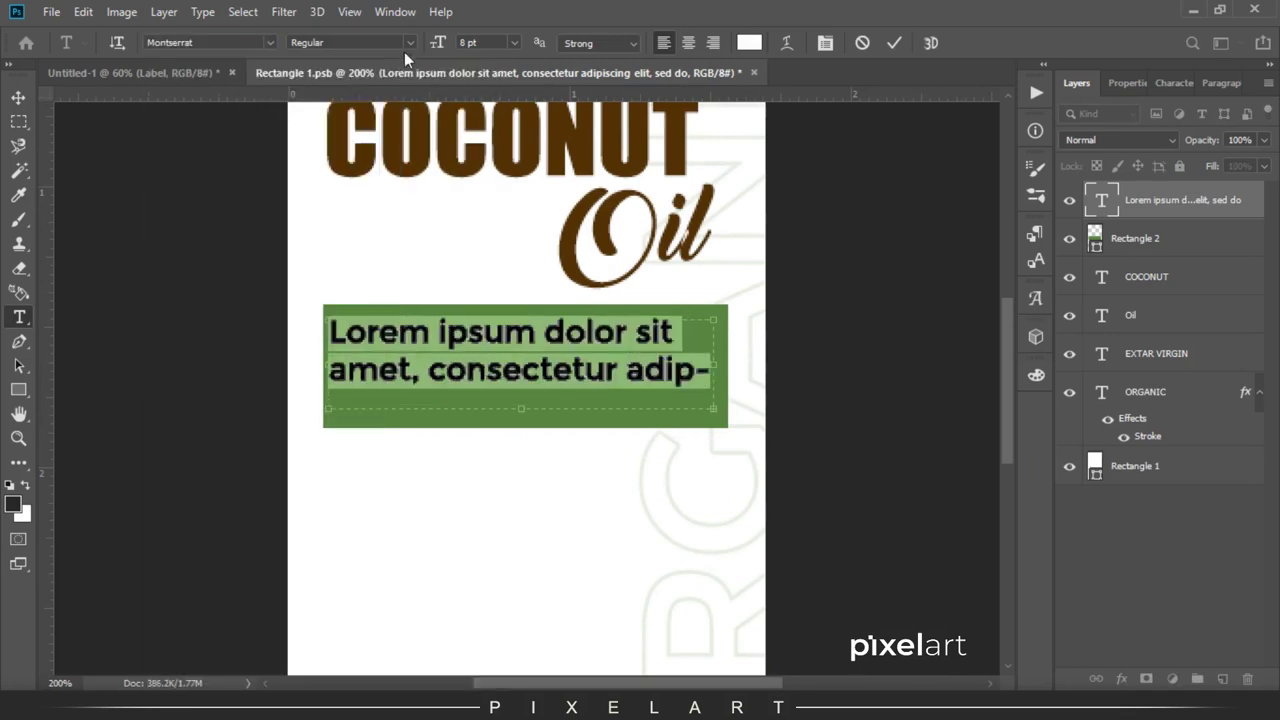
pyautogui.click(404, 45)
pyautogui.click(369, 152)
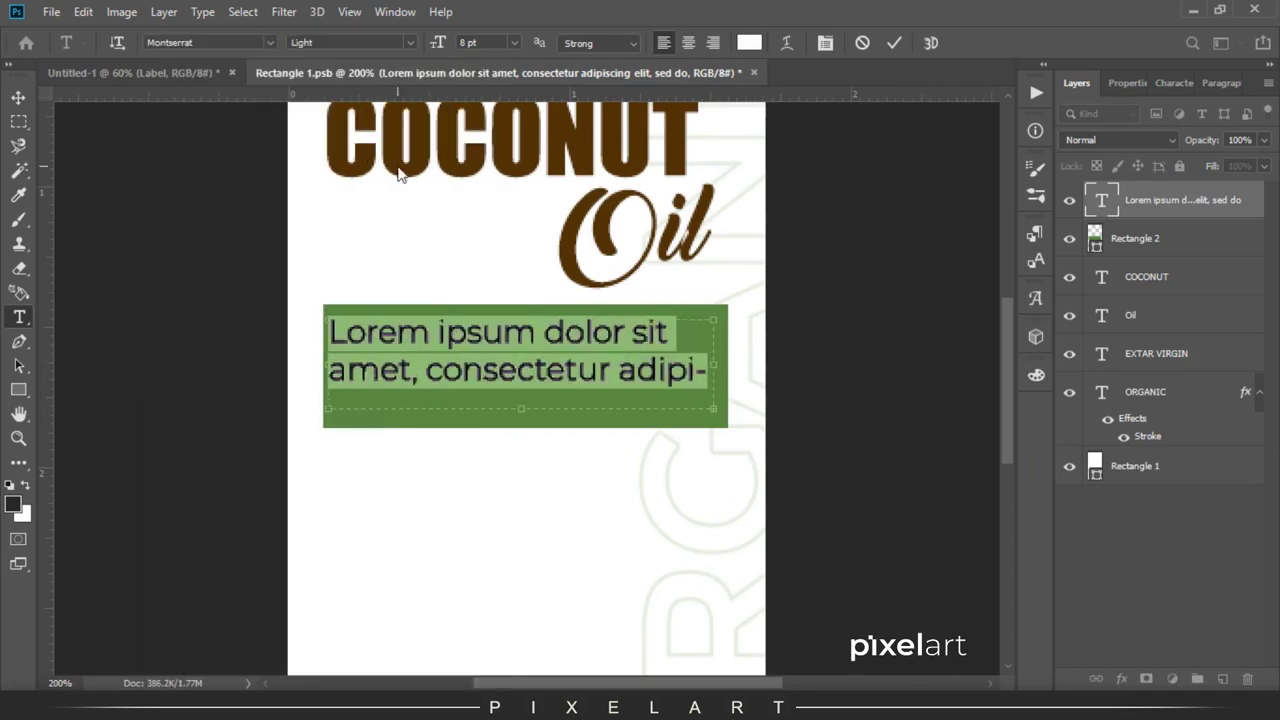
pyautogui.click(488, 42)
pyautogui.write('7')
pyautogui.press('Return')
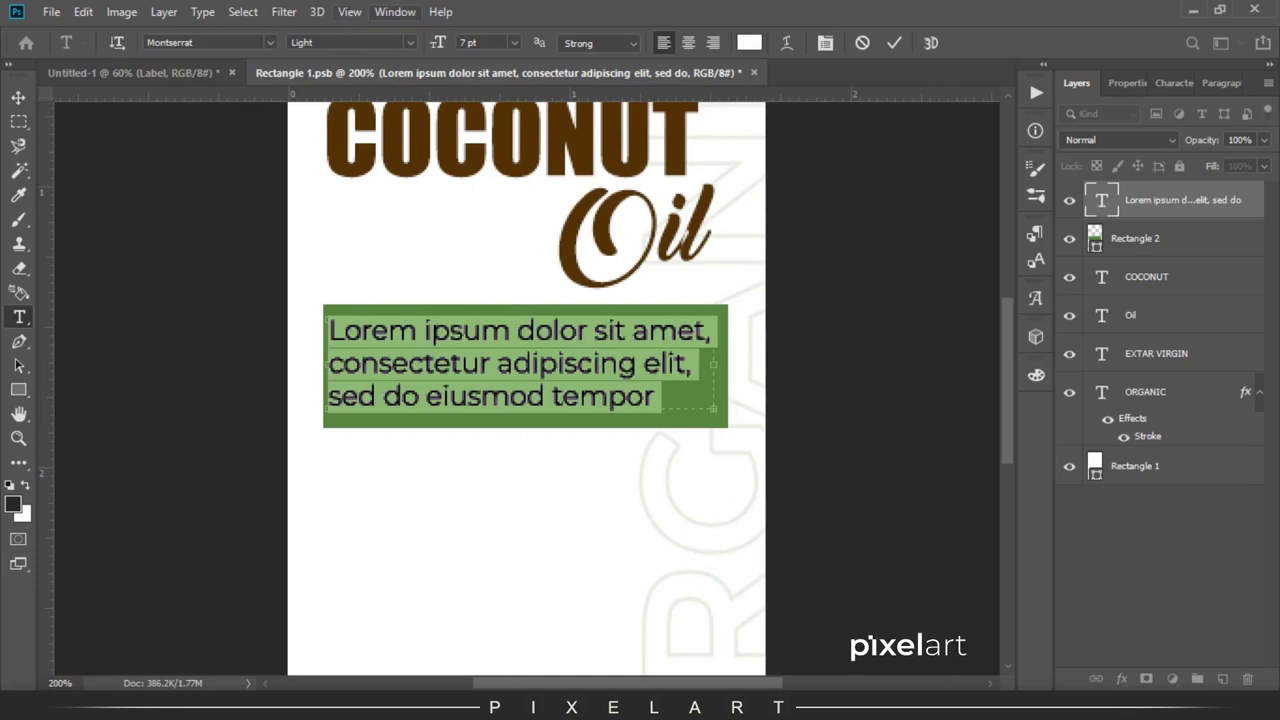
pyautogui.click(688, 42)
pyautogui.click(18, 97)
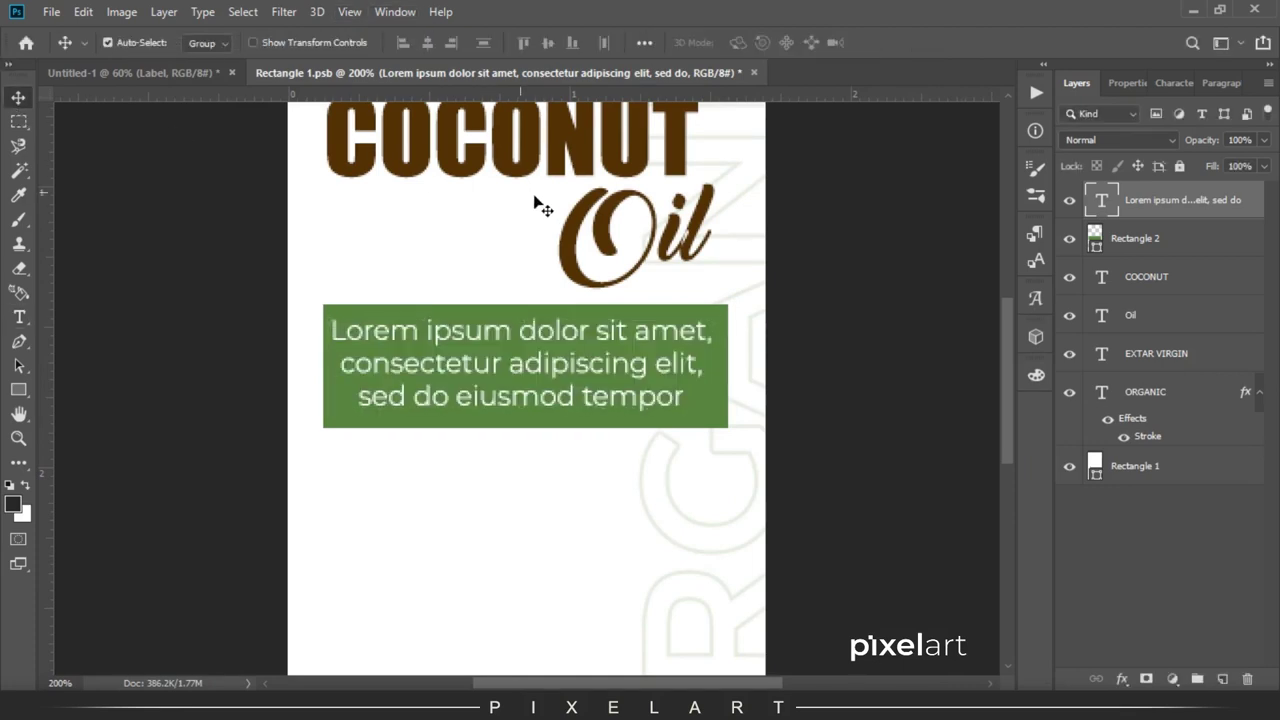
# Step: Make the last two placeholder lines Montserrat Medium
pyautogui.scroll(-1, 551, 391)
pyautogui.press('t')
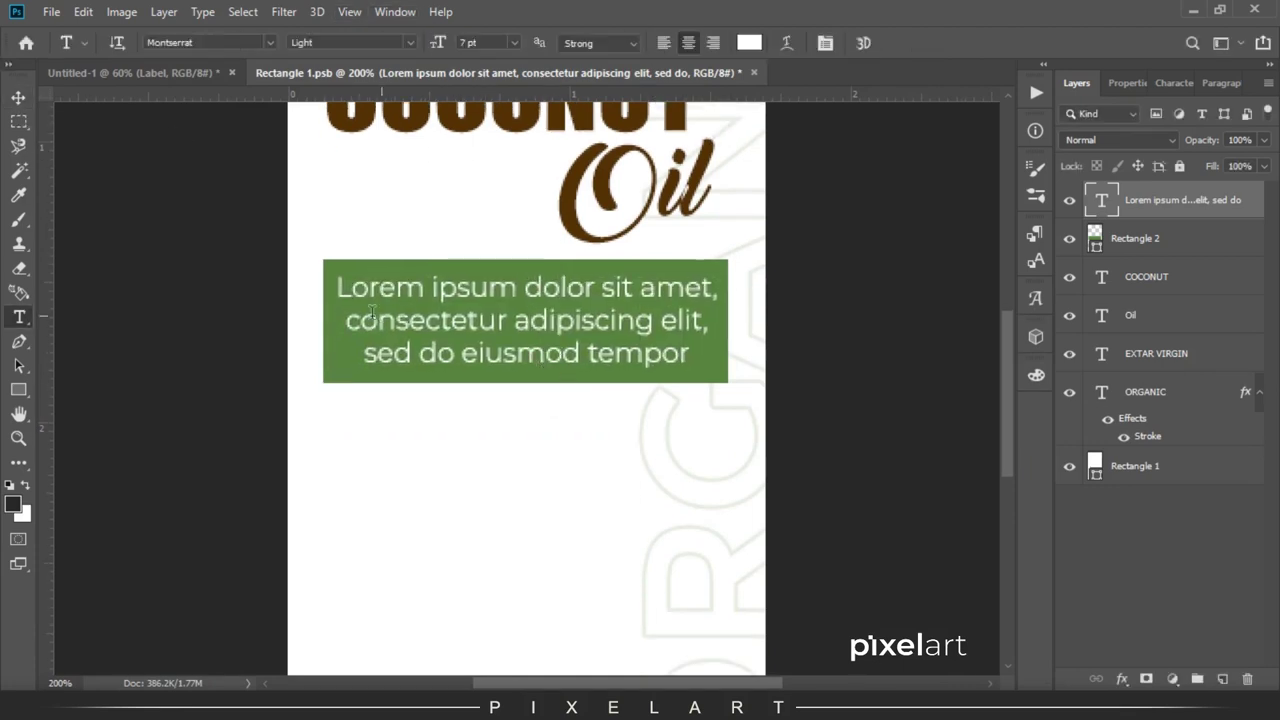
pyautogui.moveTo(346, 320); pyautogui.dragTo(690, 355)
pyautogui.click(350, 42)
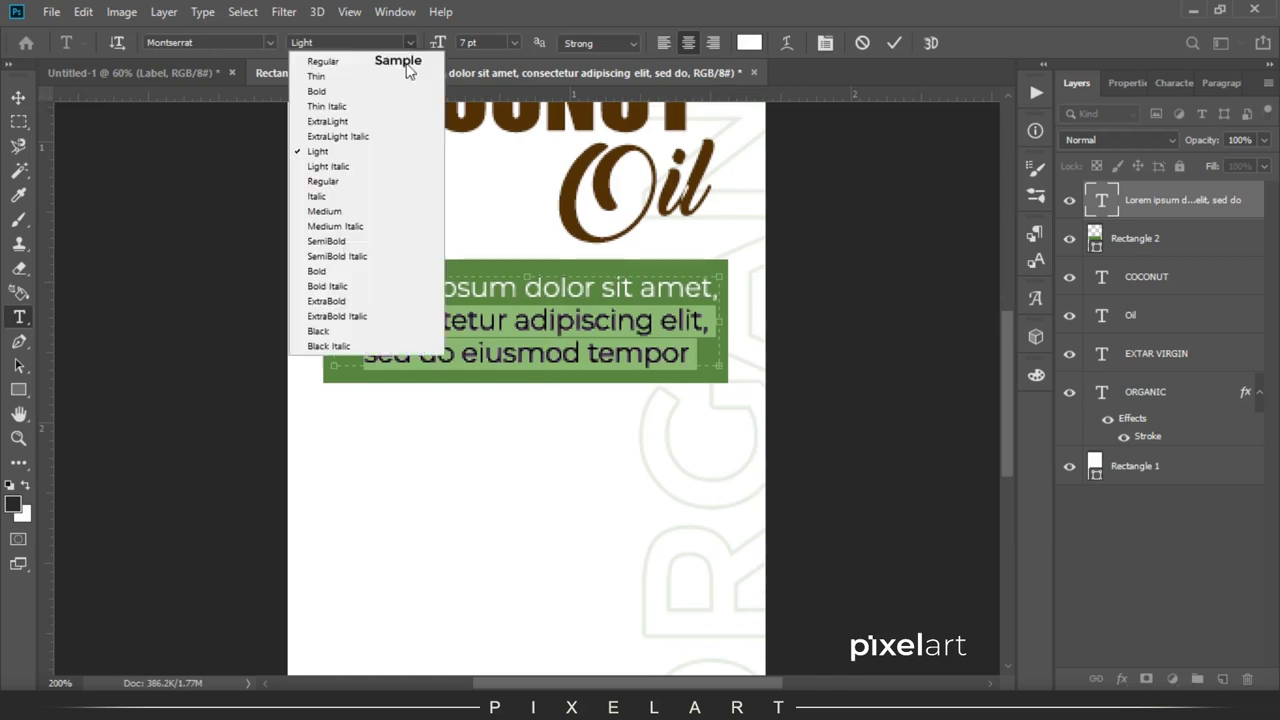
pyautogui.click(391, 214)
pyautogui.click(18, 97)
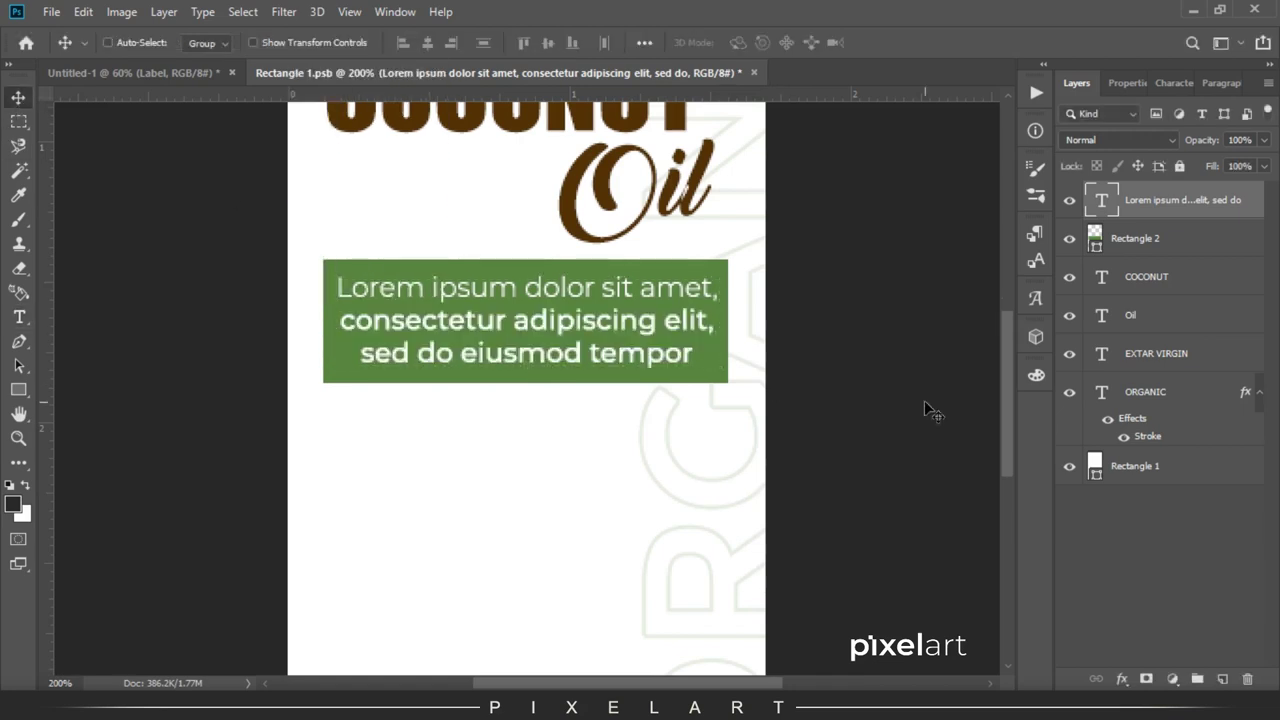
# Step: Copy a coconut illustration image from the web page
pyautogui.hotkey('ctrl', '-')
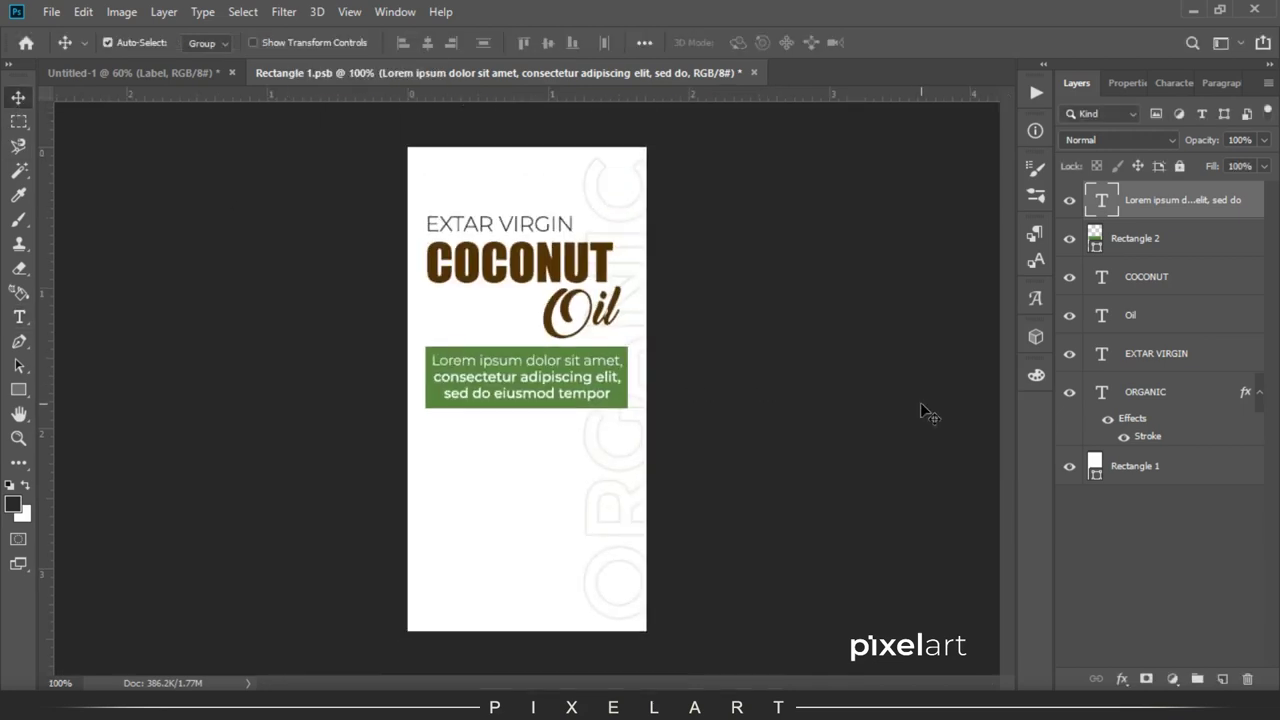
pyautogui.scroll(-3, 449, 500)
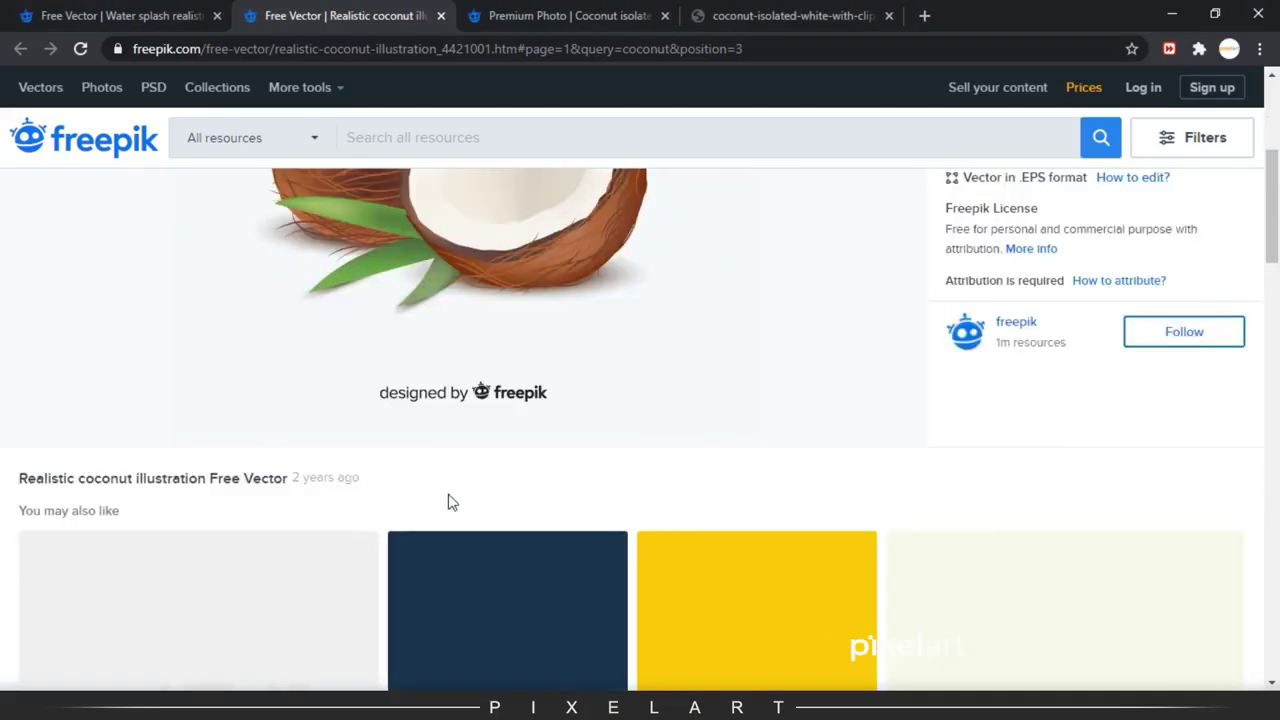
pyautogui.scroll(2, 449, 500)
pyautogui.rightClick(399, 319)
pyautogui.click(474, 382)
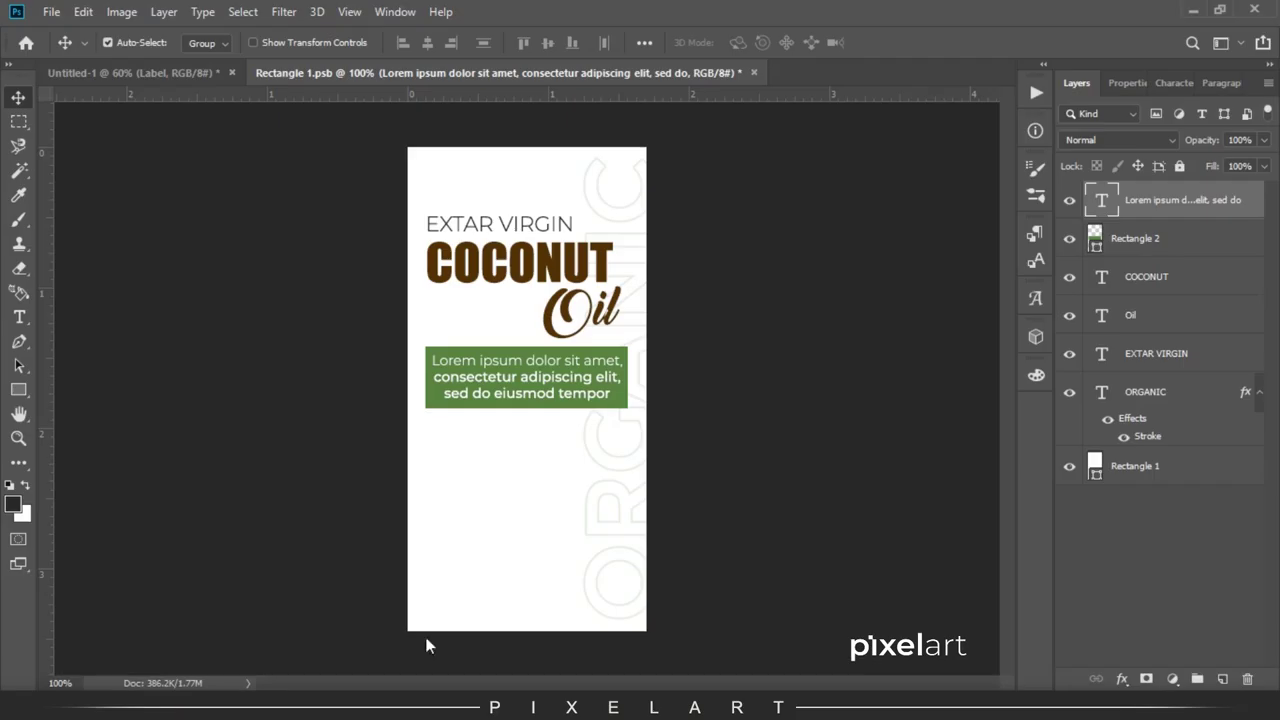
# Step: Paste the coconut illustration, scale it down to fit the label, and blend it as Multiply
pyautogui.hotkey('ctrl', 'v')
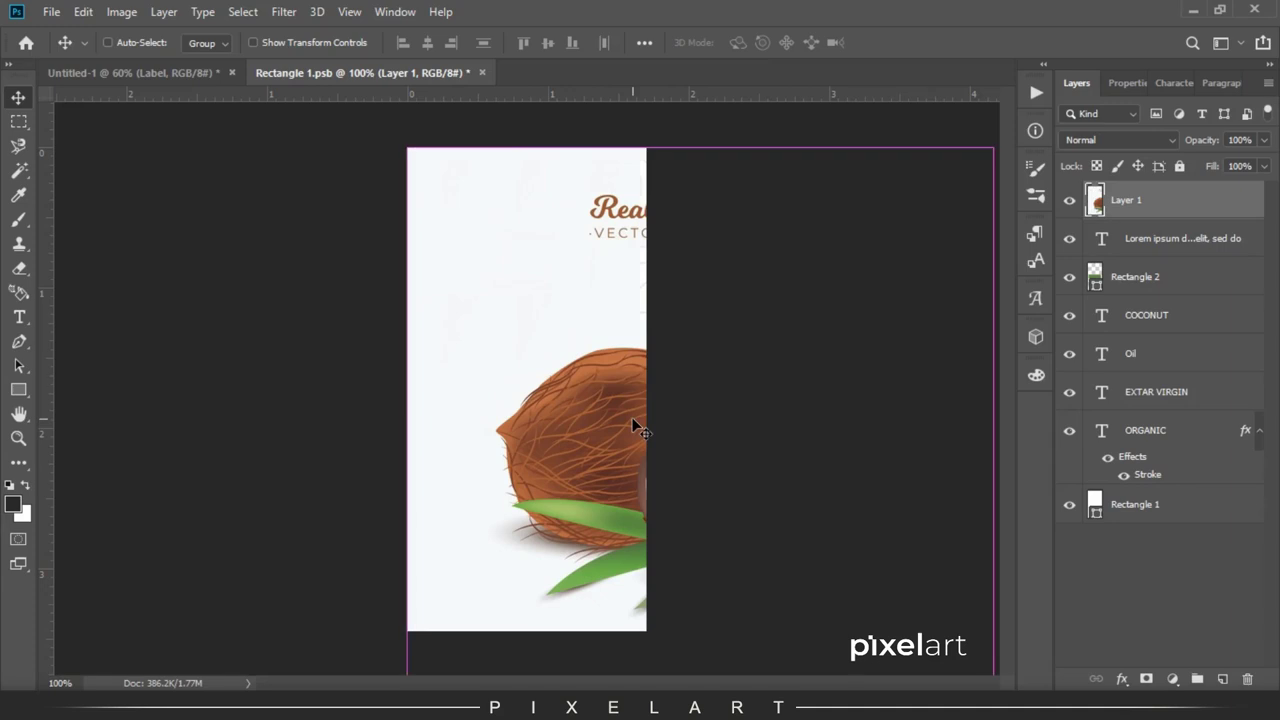
pyautogui.hotkey('ctrl', 't')
pyautogui.moveTo(1002, 155)
pyautogui.mouseDown()
pyautogui.moveTo(770, 345)
pyautogui.moveTo(632, 481)
pyautogui.mouseUp()
pyautogui.press('Return')
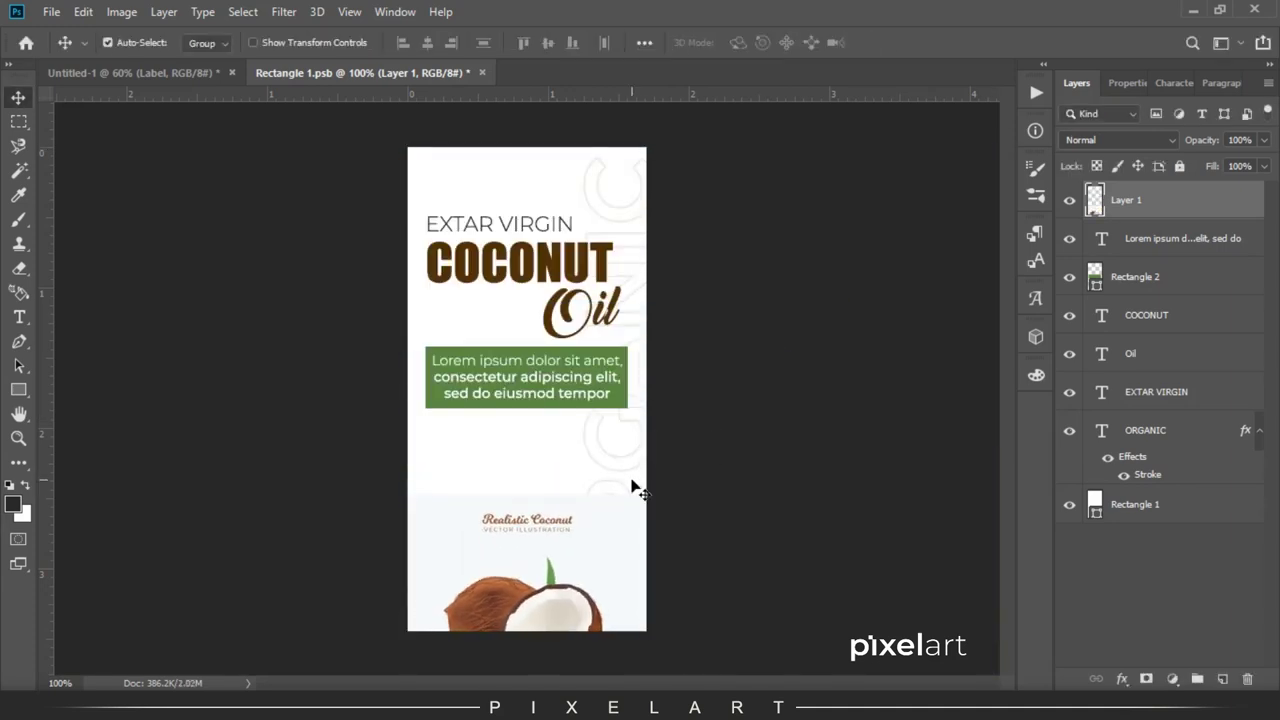
pyautogui.hotkey('shift', 'Up')
pyautogui.hotkey('shift', 'Up')
pyautogui.hotkey('shift', 'Up')
pyautogui.hotkey('shift', 'Up')
pyautogui.hotkey('shift', 'Up')
pyautogui.hotkey('shift', 'Up')
pyautogui.click(1149, 139)
pyautogui.click(1114, 209)
# Step: Remove the illustration's plain background with the Magic Wand selection
pyautogui.rightClick(18, 170)
pyautogui.click(120, 190)
pyautogui.click(505, 427)
pyautogui.press('Delete')
pyautogui.hotkey('ctrl', 'd')
# Step: Erase the leftover title text and 'designed by freepik' credit, then nudge the coconut up
pyautogui.press('e')
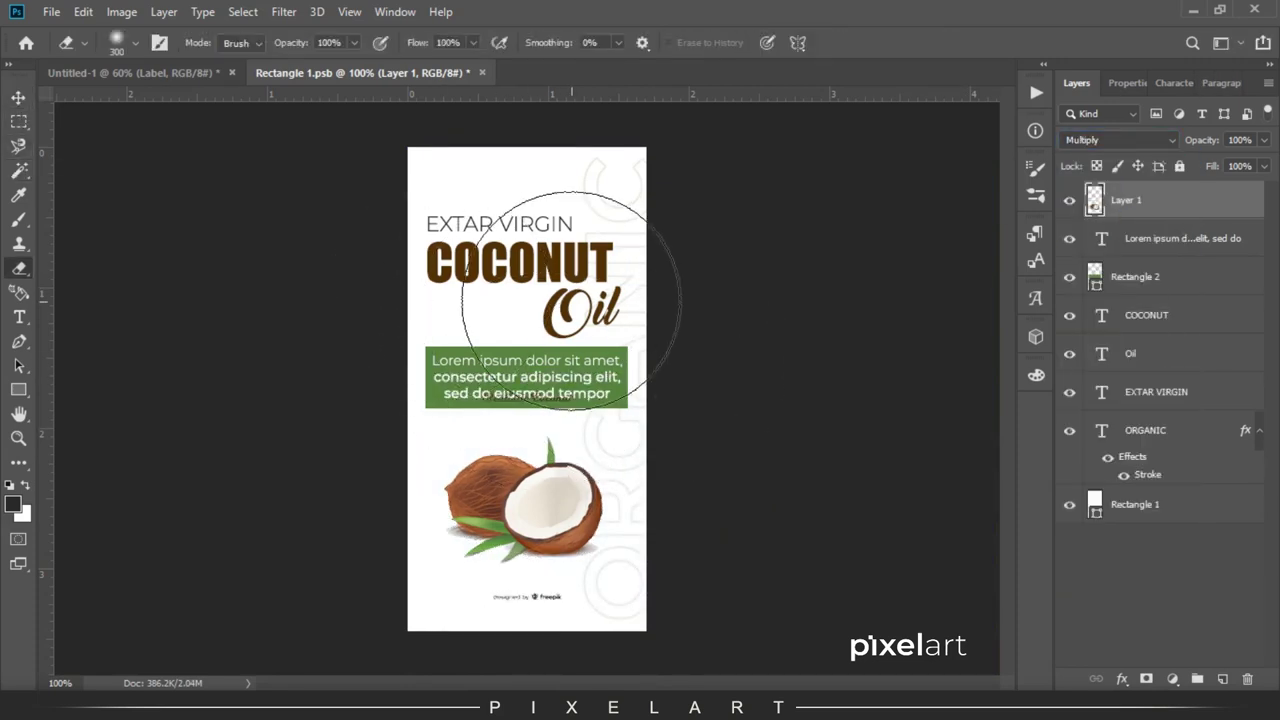
pyautogui.click(135, 42)
pyautogui.doubleClick(139, 302)
pyautogui.moveTo(514, 300); pyautogui.dragTo(520, 400)
pyautogui.press('[')
pyautogui.press('[')
pyautogui.press('[')
pyautogui.click(532, 600)
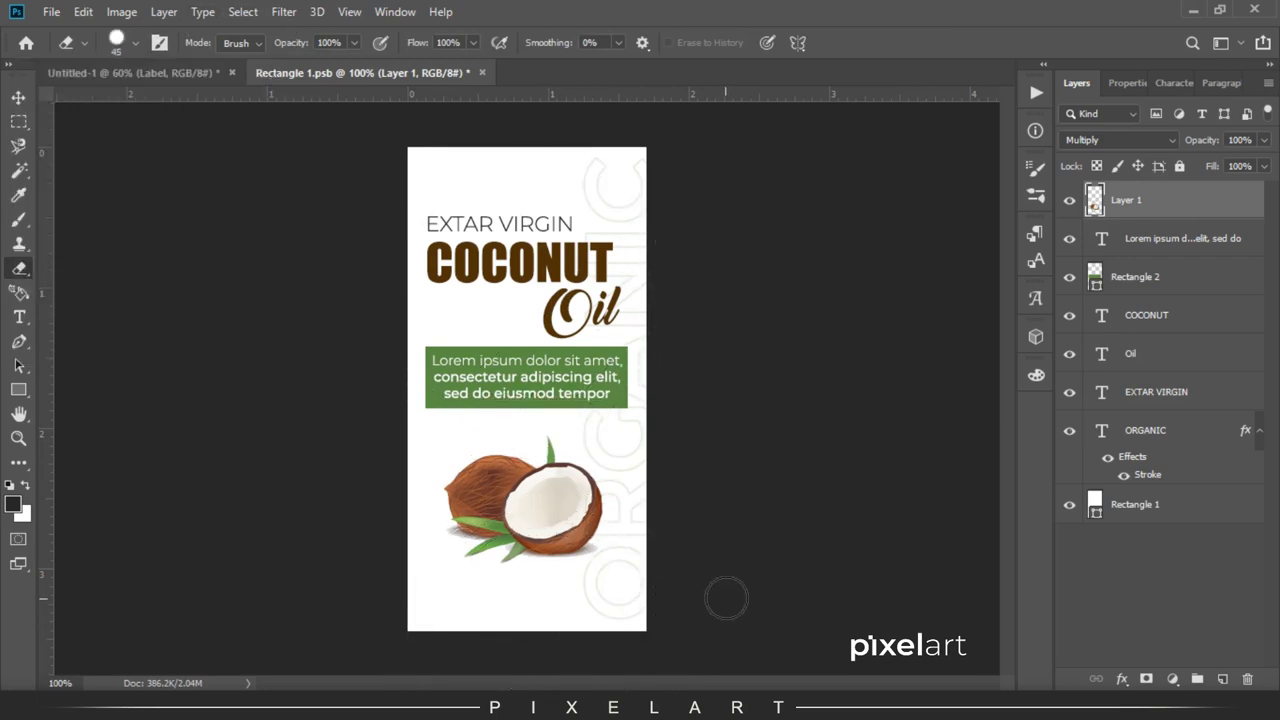
pyautogui.press('v')
pyautogui.press('Up')
pyautogui.press('Up')
pyautogui.press('Up')
pyautogui.press('Up')
pyautogui.press('Up')
pyautogui.press('Up')
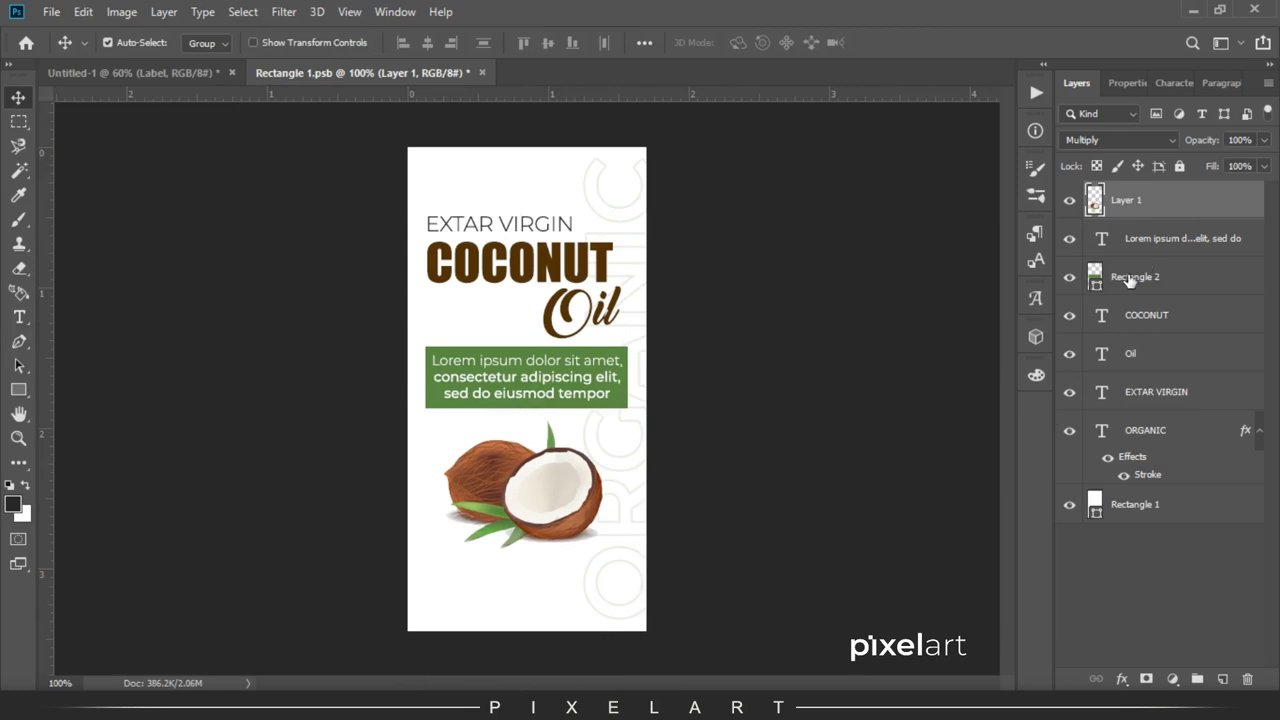
pyautogui.rightClick(1222, 251)
# Step: Duplicate the Lorem ipsum paragraph layer and sample brown from the label as the colour
pyautogui.click(1037, 95)
pyautogui.click(795, 184)
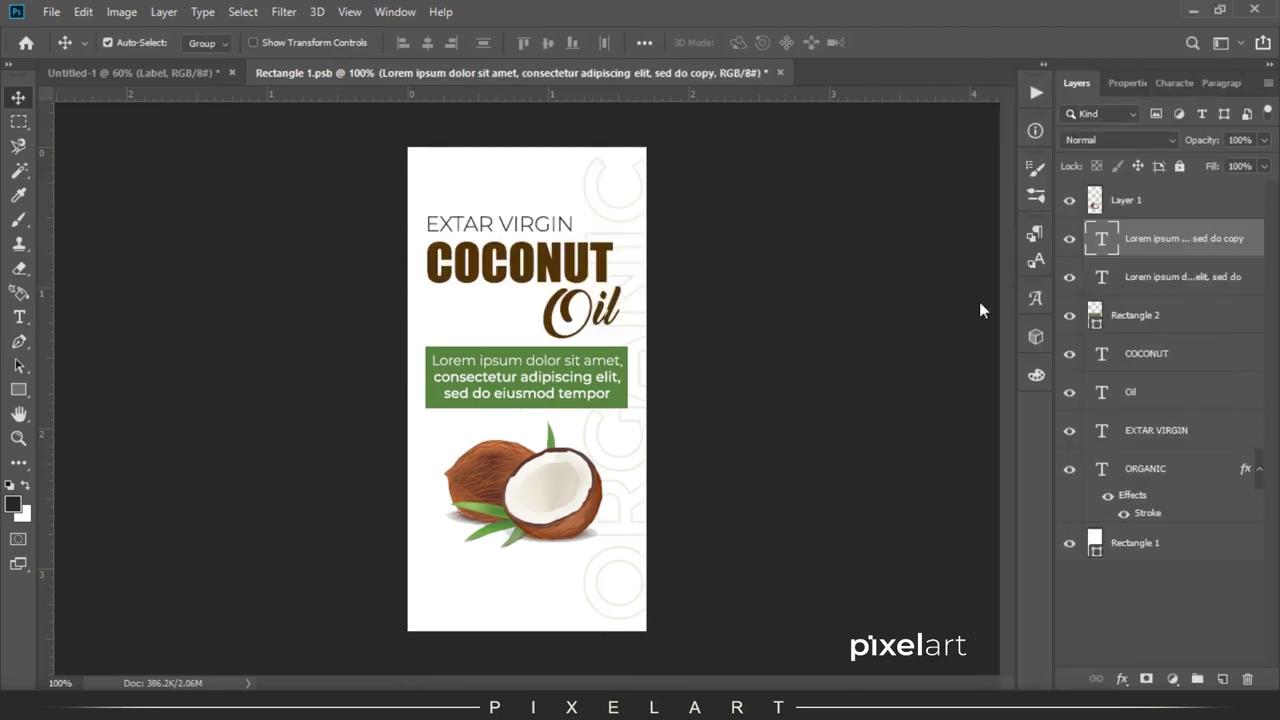
pyautogui.click(14, 507)
pyautogui.click(437, 260)
pyautogui.click(1177, 354)
# Step: Move the copied paragraph below the coconut and shift the label elements up
pyautogui.hotkey('shift', 'Down')
pyautogui.hotkey('shift', 'Down')
pyautogui.hotkey('shift', 'Down')
pyautogui.hotkey('shift', 'Down')
pyautogui.hotkey('shift', 'Down')
pyautogui.hotkey('shift', 'Down')
pyautogui.hotkey('shift', 'Down')
pyautogui.hotkey('shift', 'Down')
pyautogui.hotkey('shift', 'Down')
pyautogui.hotkey('shift', 'Down')
pyautogui.press('Down')
pyautogui.click(1156, 430)
pyautogui.keyDown('shift'); pyautogui.click(1126, 200); pyautogui.keyUp('shift')
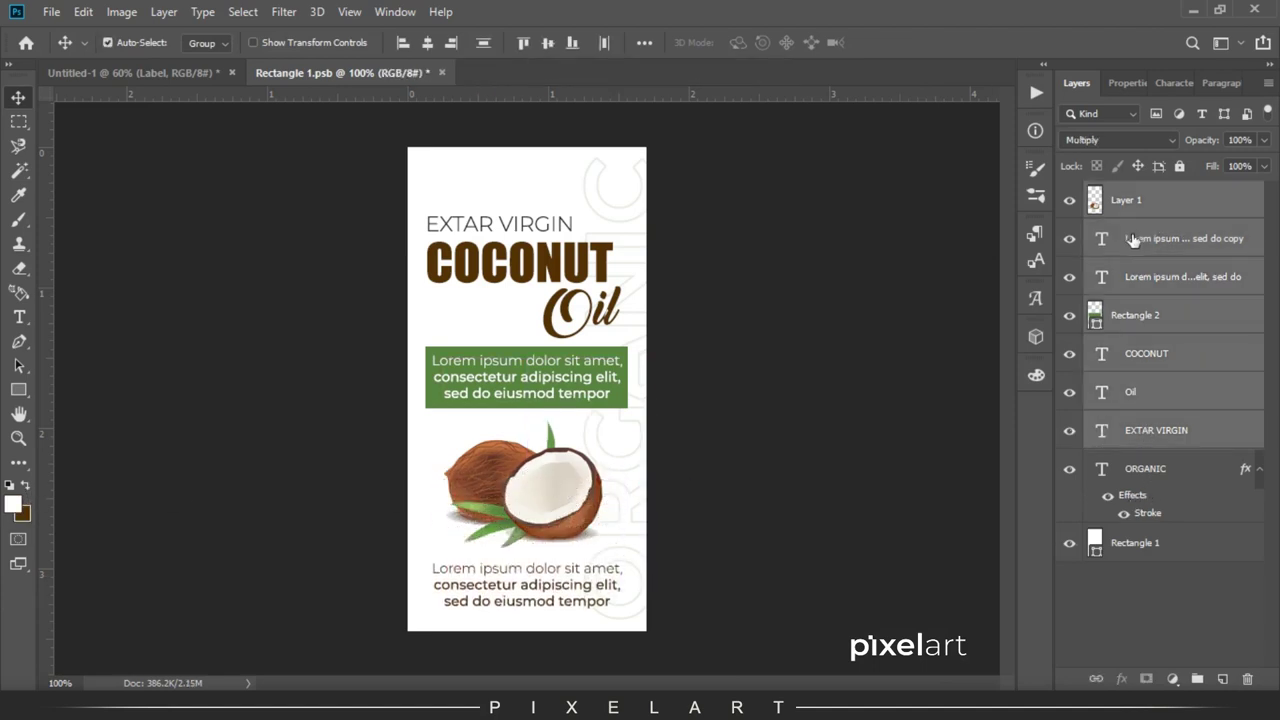
pyautogui.hotkey('shift', 'Up')
pyautogui.hotkey('shift', 'Up')
pyautogui.hotkey('shift', 'Up')
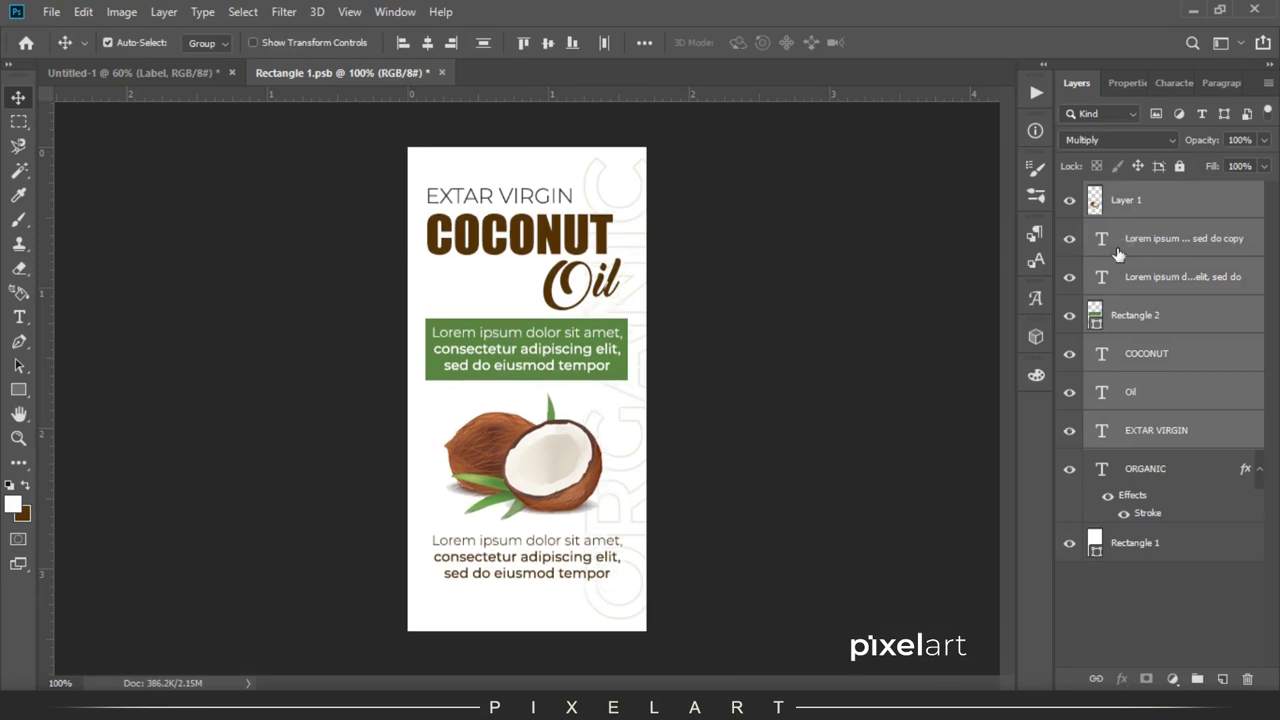
# Step: Make the first line of the bottom paragraph SemiBold
pyautogui.press('t')
pyautogui.click(497, 558)
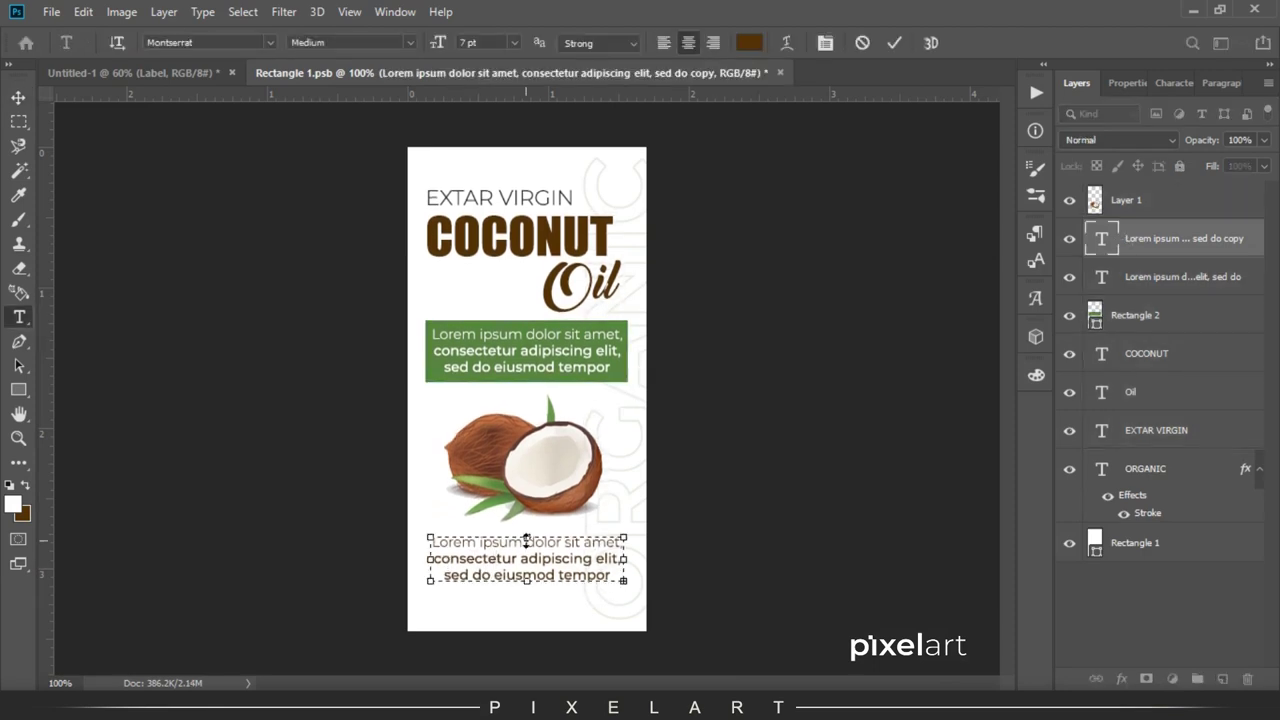
pyautogui.tripleClick(445, 542)
pyautogui.click(408, 42)
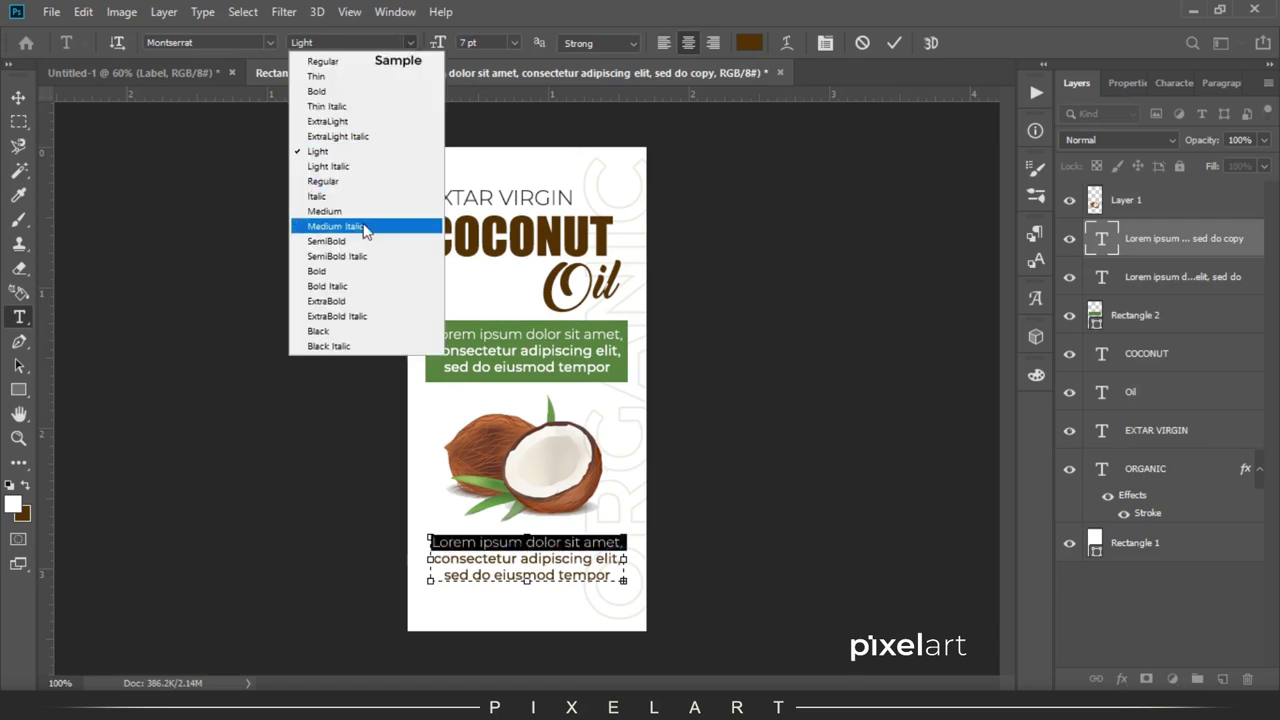
pyautogui.click(360, 246)
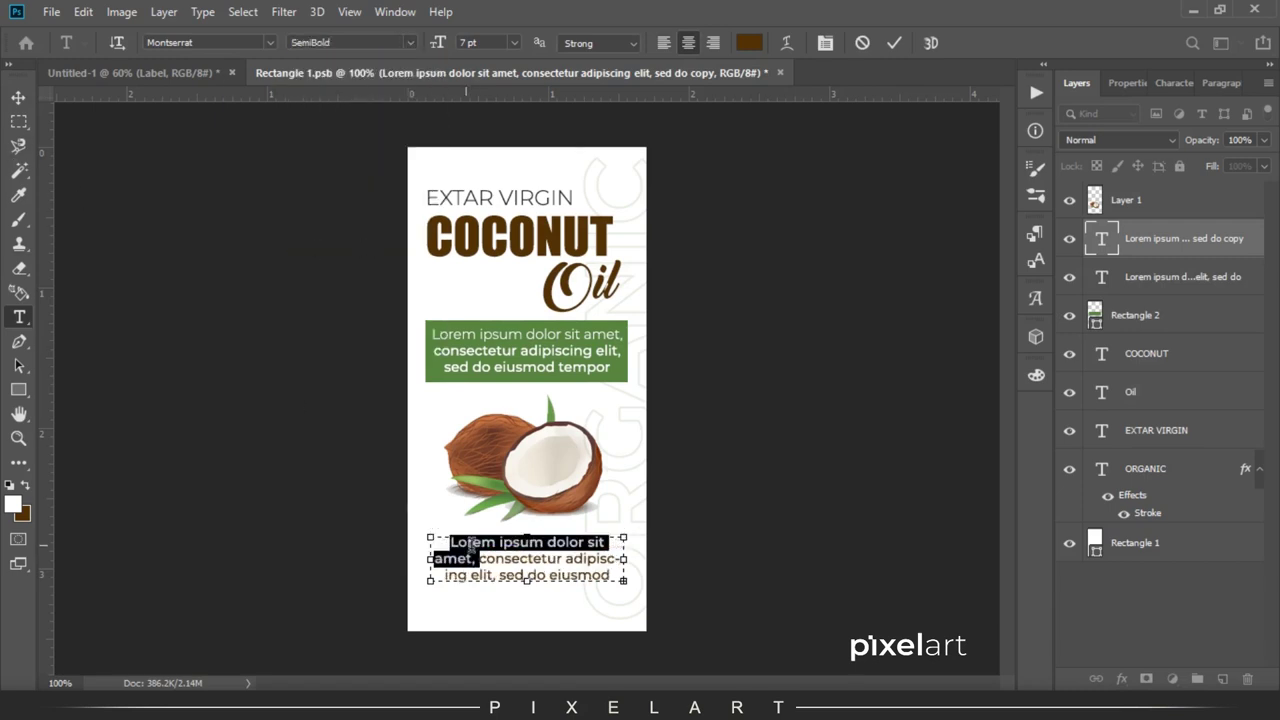
# Step: Change the first line's font weight again and commit the paragraph edit
pyautogui.click(408, 42)
pyautogui.click(330, 210)
pyautogui.hotkey('ctrl', 'Return')
pyautogui.press('v')
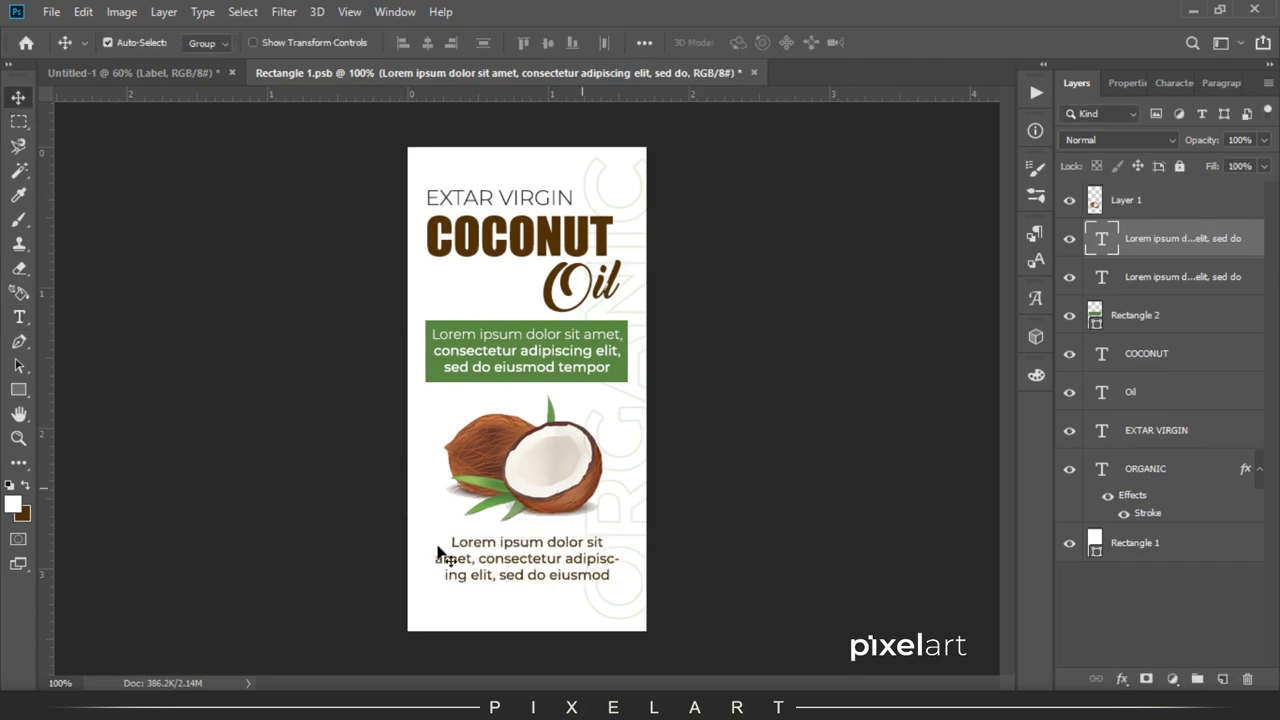
# Step: Add a Bold '500 ML' text line centred below the paragraph
pyautogui.press('t')
pyautogui.click(507, 605)
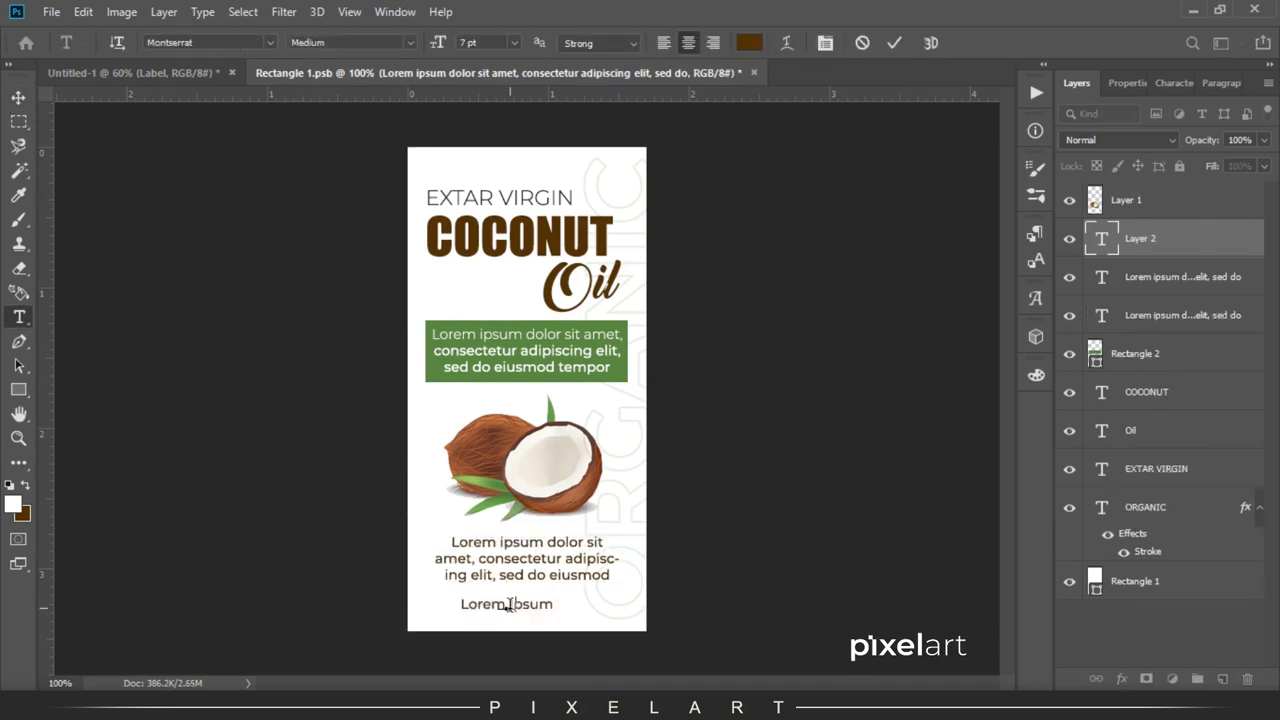
pyautogui.write('500 ML')
pyautogui.click(400, 42)
pyautogui.click(337, 266)
pyautogui.click(18, 97)
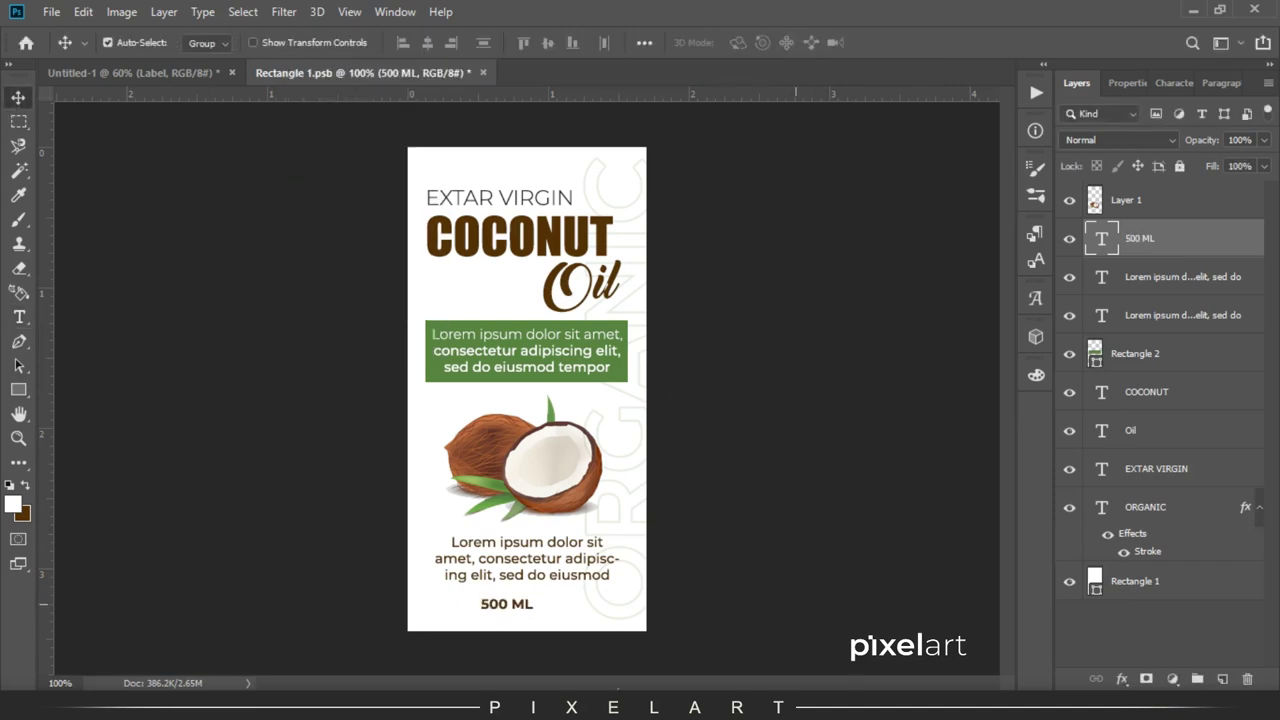
pyautogui.press('i')
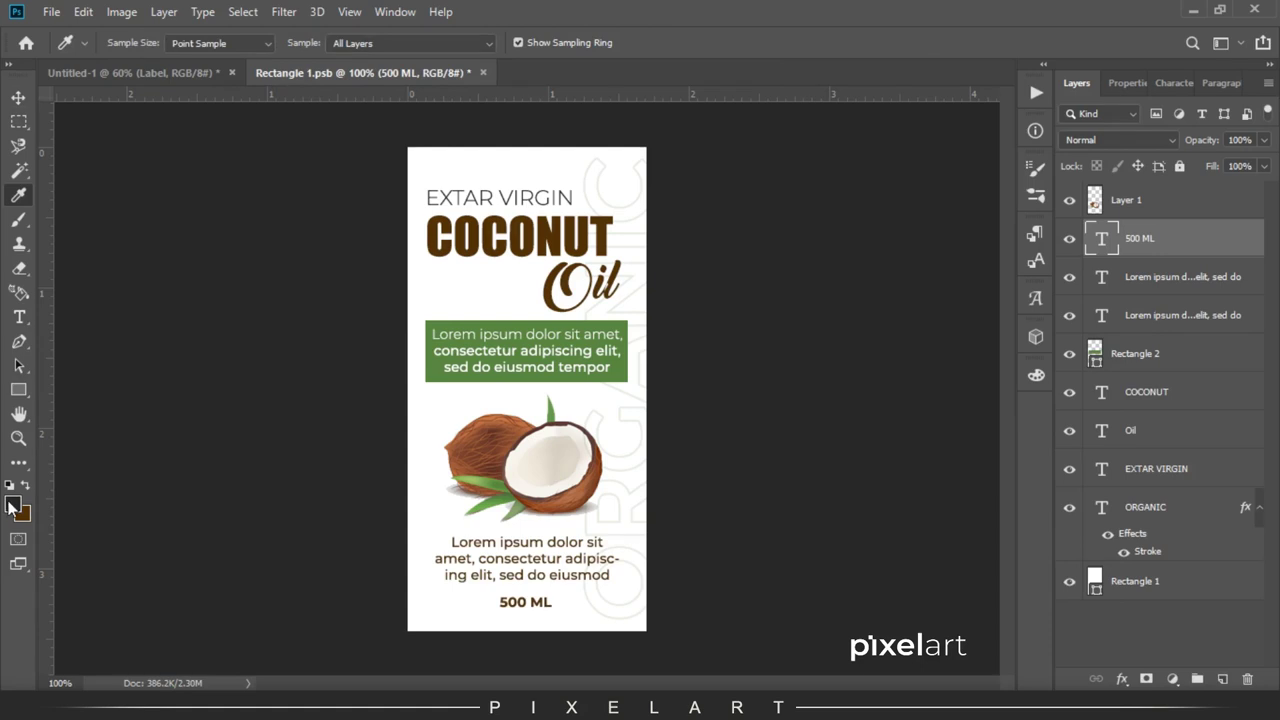
pyautogui.press('v')
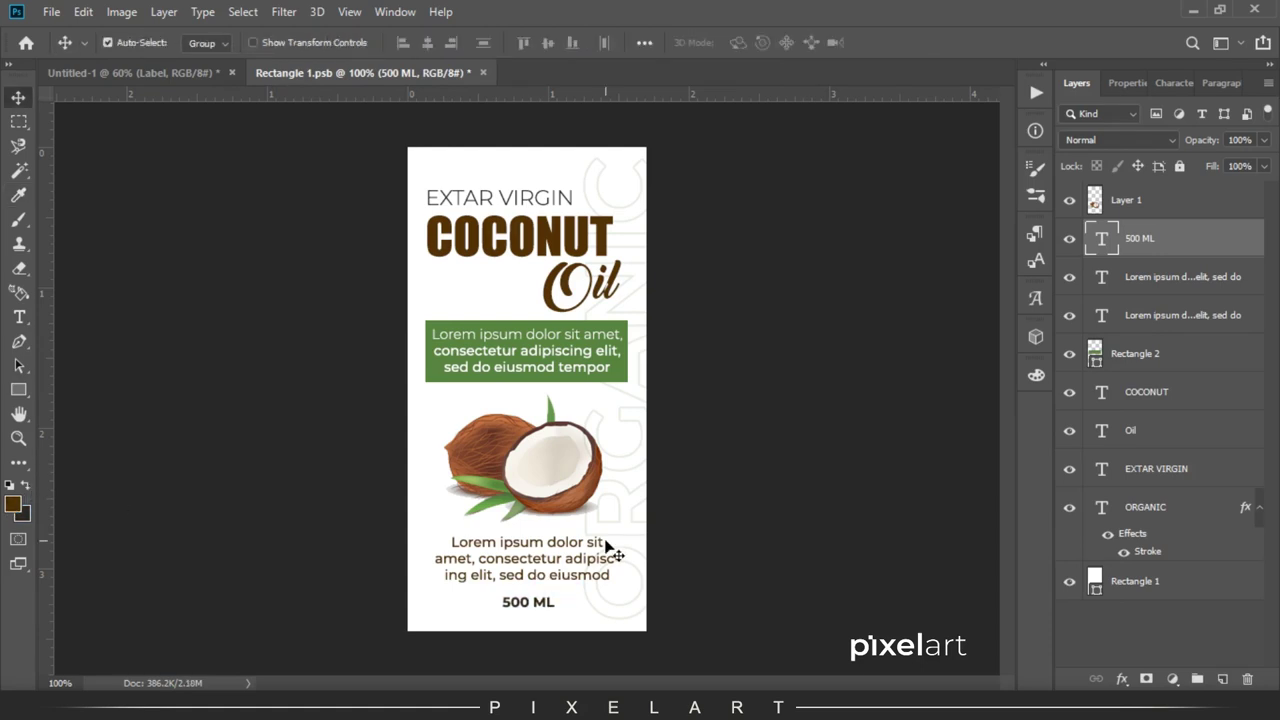
# Step: Place Pixel-Logo.png on the label, scale it to fit, and move its layer to the top
pyautogui.click(390, 700)
pyautogui.moveTo(390, 257); pyautogui.dragTo(437, 258)
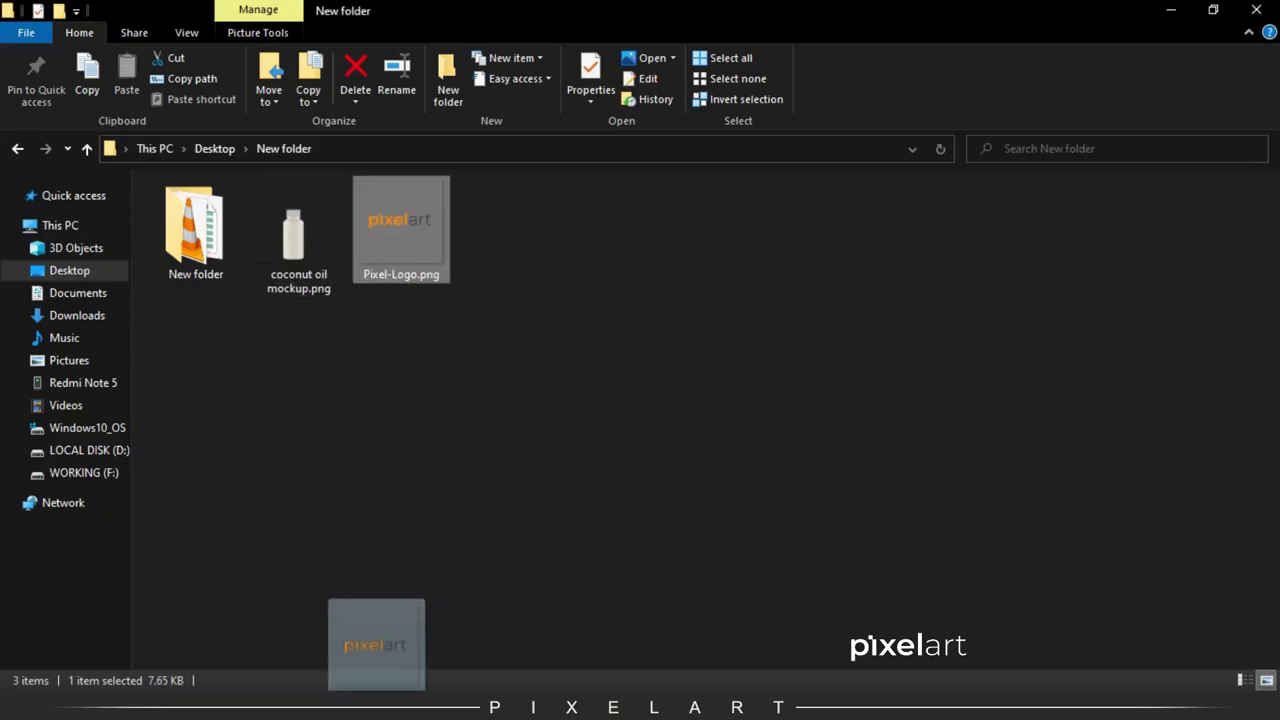
pyautogui.moveTo(660, 262)
pyautogui.mouseDown()
pyautogui.moveTo(571, 341)
pyautogui.moveTo(494, 153)
pyautogui.mouseUp()
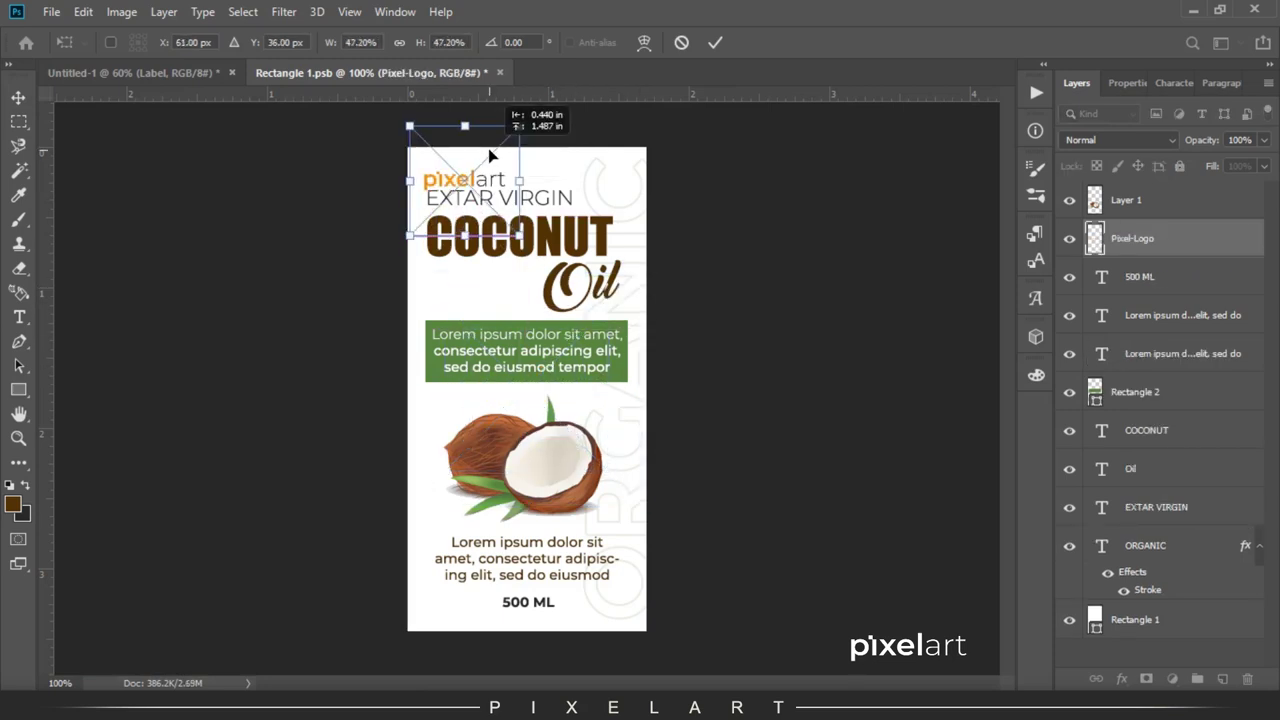
pyautogui.press('Return')
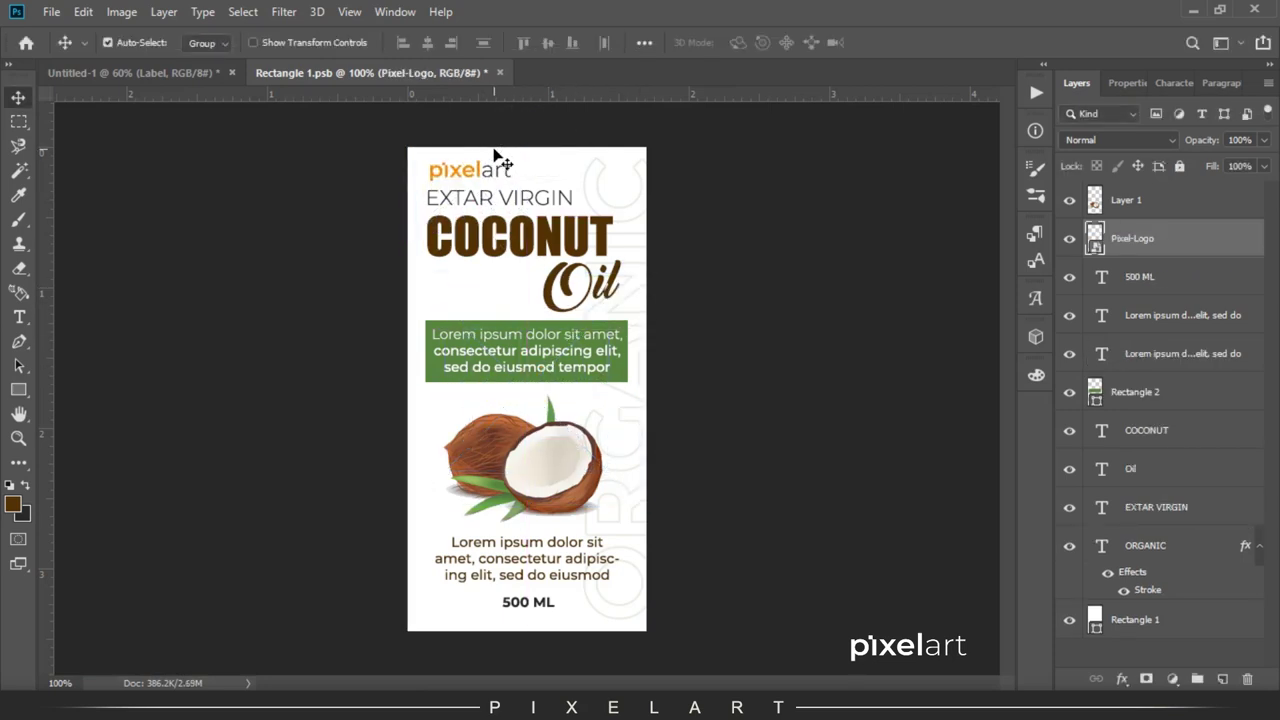
pyautogui.moveTo(1153, 262); pyautogui.dragTo(1150, 195)
pyautogui.click(1150, 238)
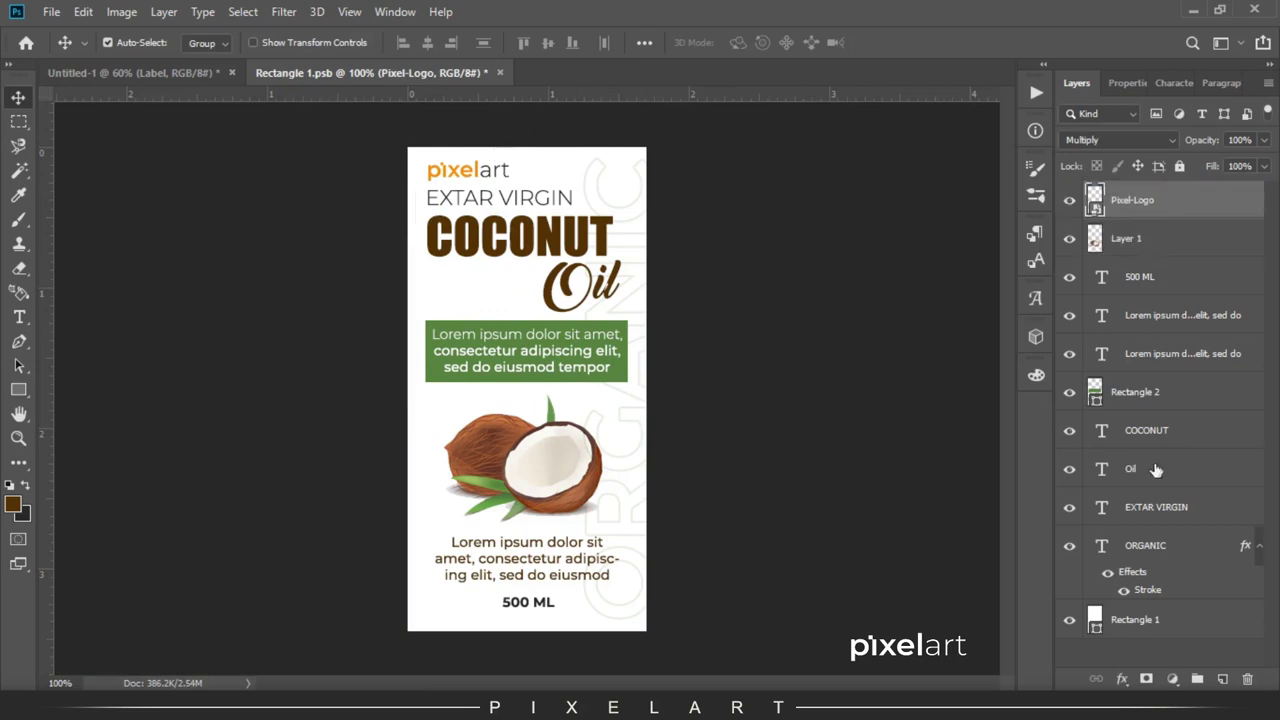
# Step: Scale the label layers from Layer 1 to ORGANIC to 93.25% and lower them beneath the logo
pyautogui.keyDown('shift'); pyautogui.click(1148, 550); pyautogui.keyUp('shift')
pyautogui.hotkey('shift', 'Down')
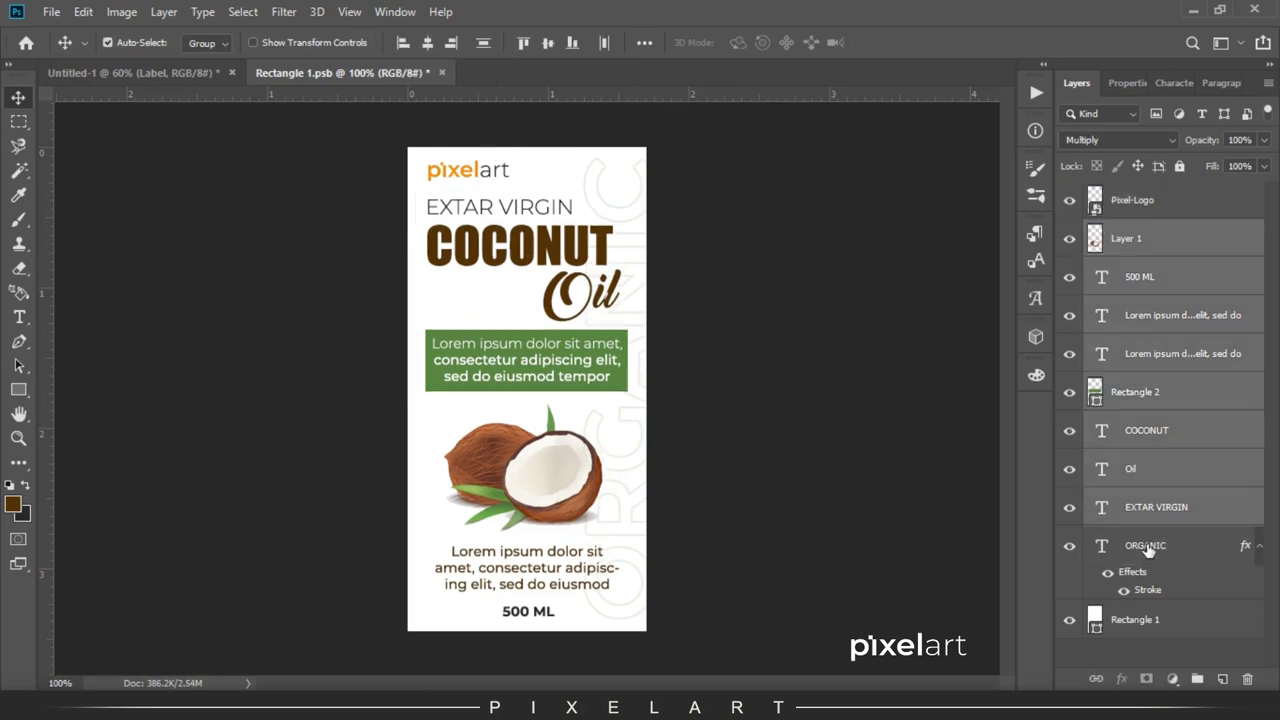
pyautogui.hotkey('ctrl', 't')
pyautogui.moveTo(643, 200); pyautogui.dragTo(639, 213)
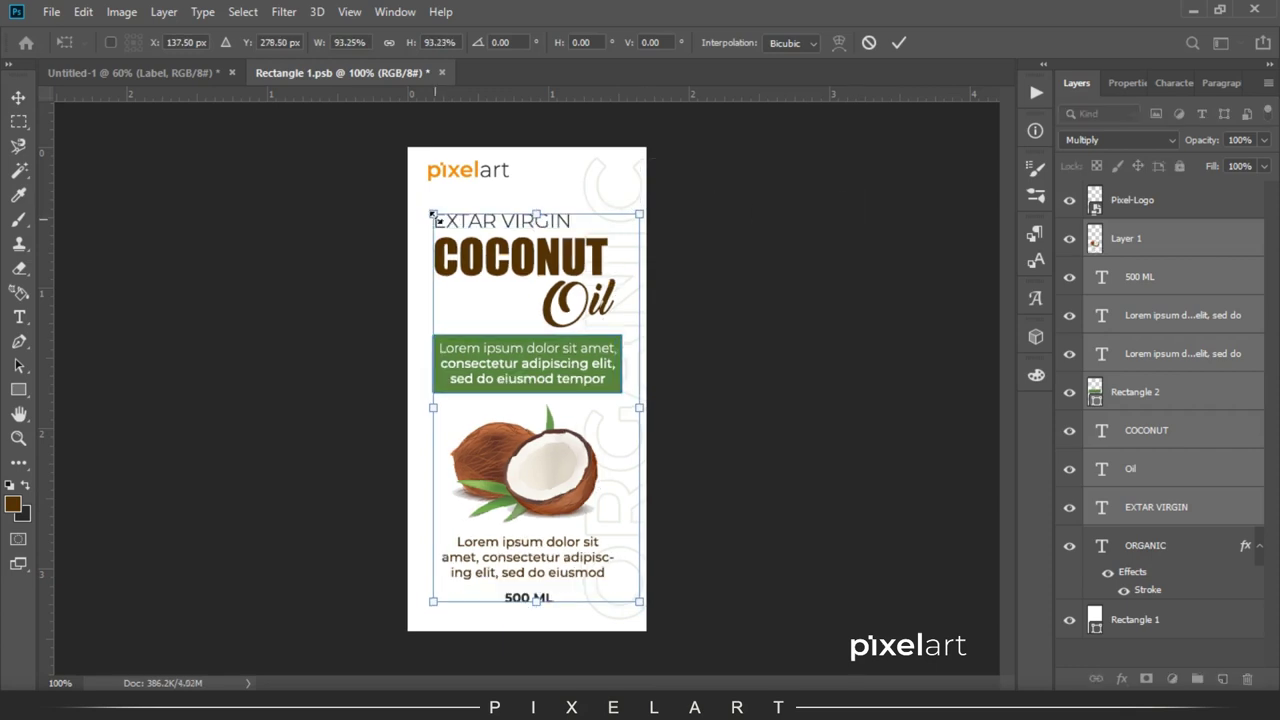
pyautogui.press('Return')
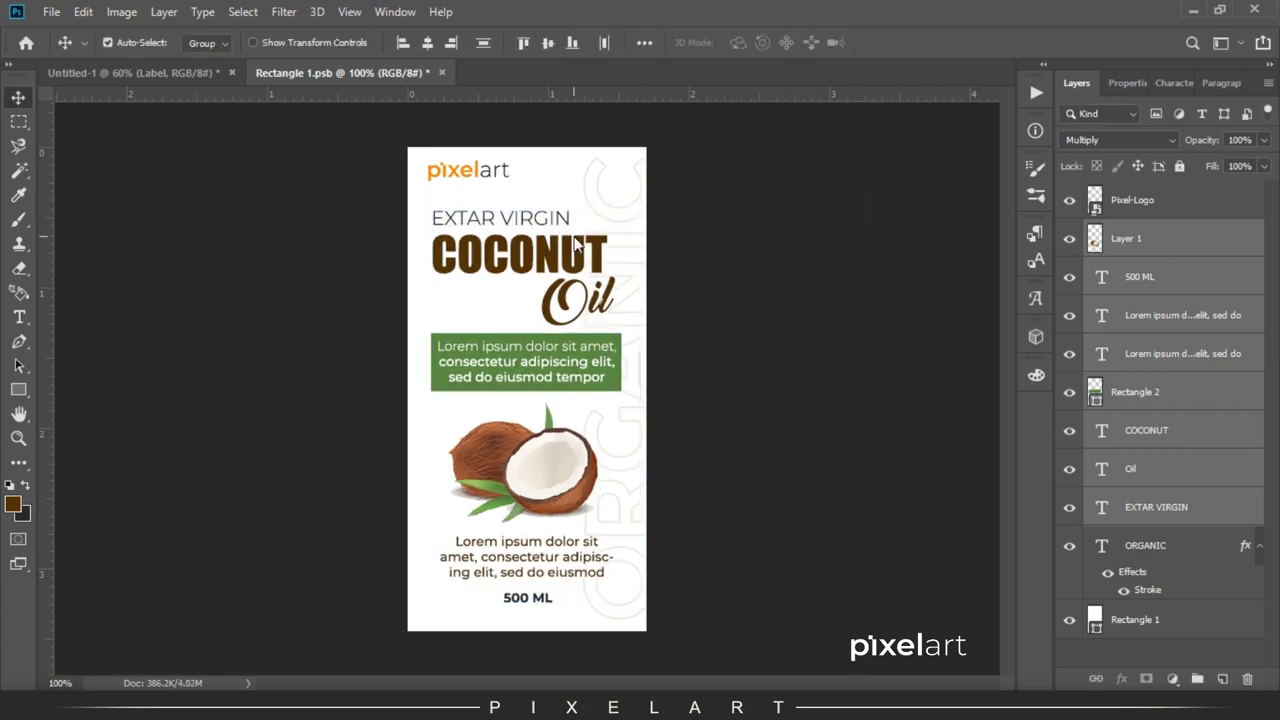
pyautogui.hotkey('shift', 'Down')
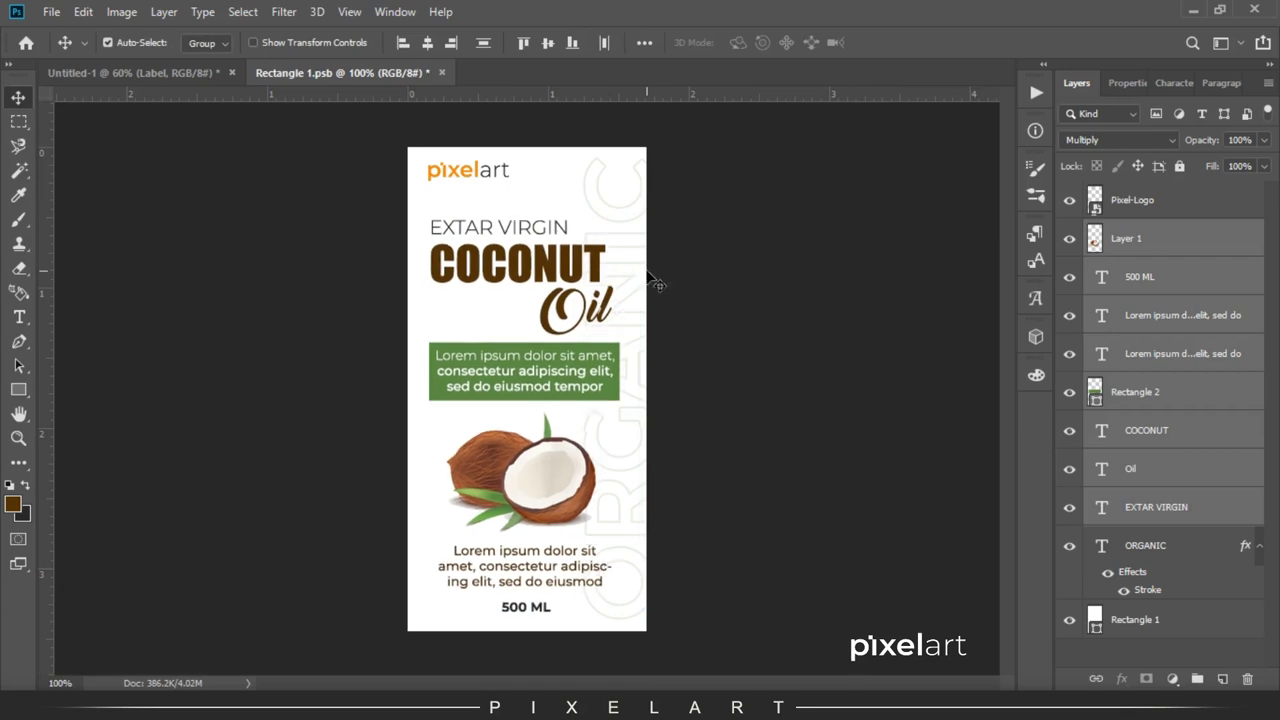
# Step: Nudge the logo into place and draw a light-grey rectangle around it
pyautogui.click(1147, 202)
pyautogui.hotkey('shift', 'Down')
pyautogui.hotkey('shift', 'Right')
pyautogui.press('u')
pyautogui.moveTo(431, 133); pyautogui.dragTo(528, 201)
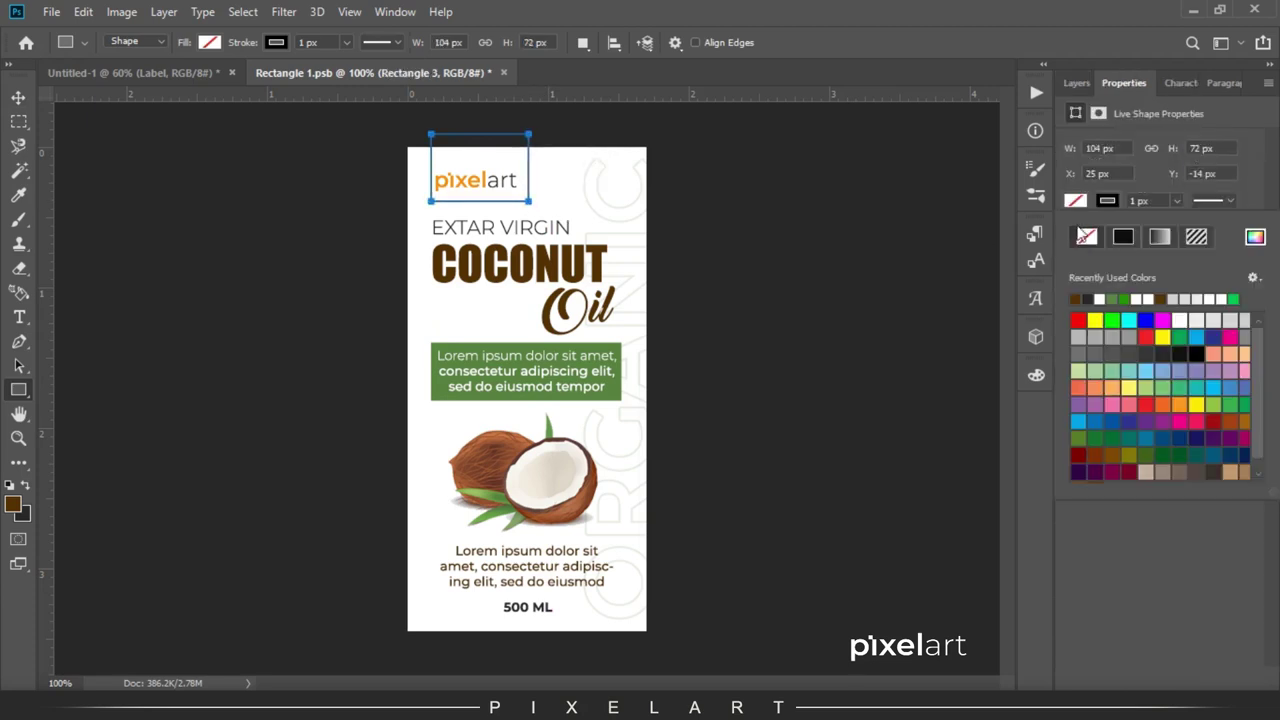
pyautogui.click(1100, 298)
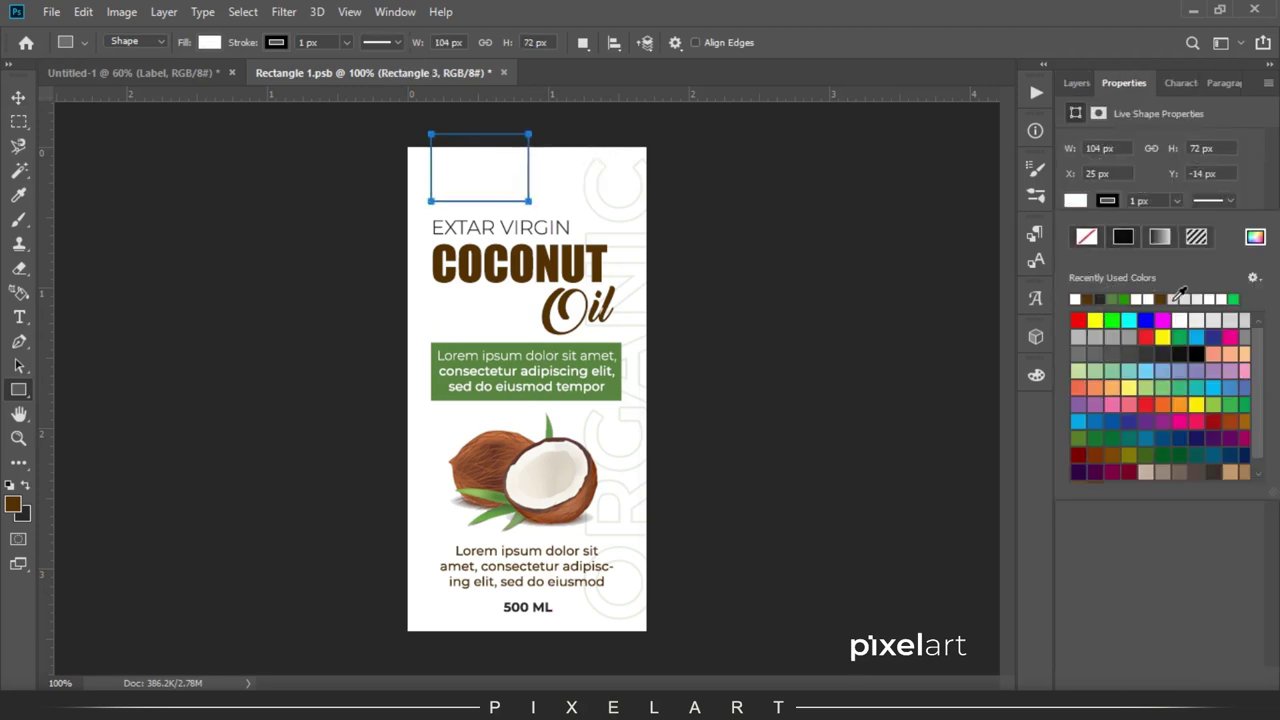
pyautogui.click(1176, 298)
# Step: Round the rectangle's corners to 5 px, place it beneath the logo, and lower its opacity
pyautogui.click(1076, 83)
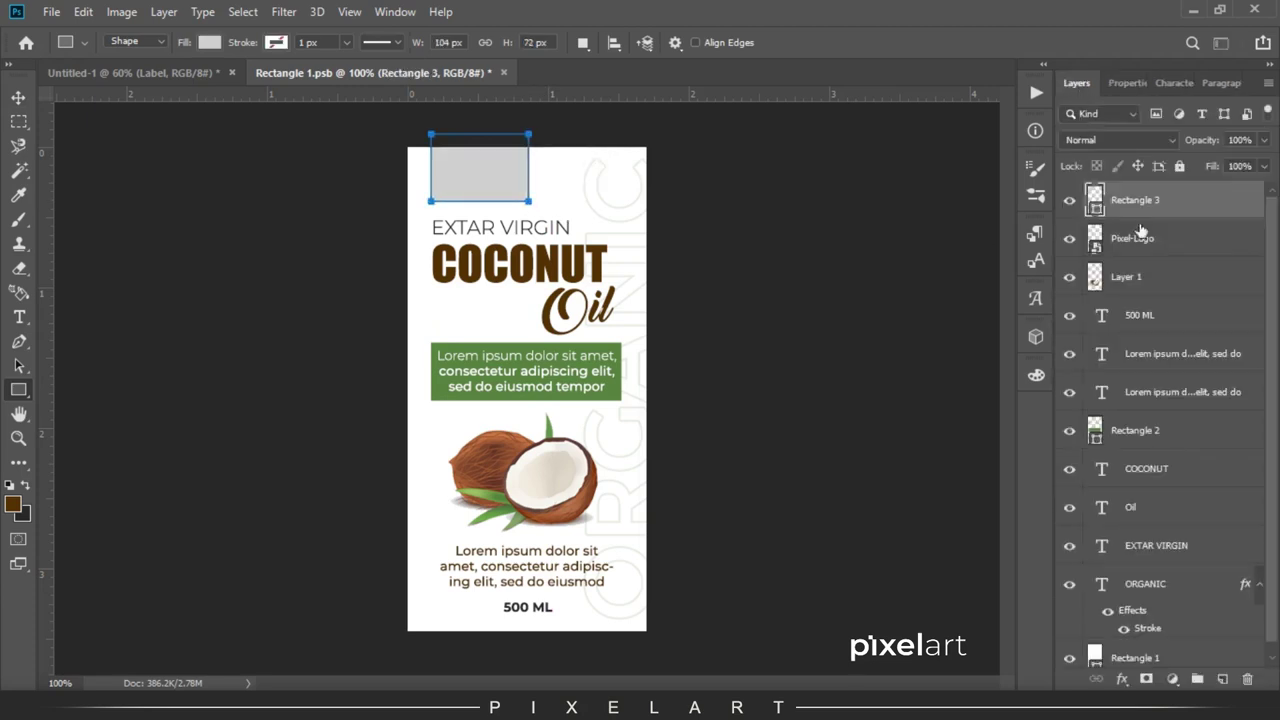
pyautogui.click(1127, 83)
pyautogui.moveTo(1072, 272); pyautogui.dragTo(1073, 272)
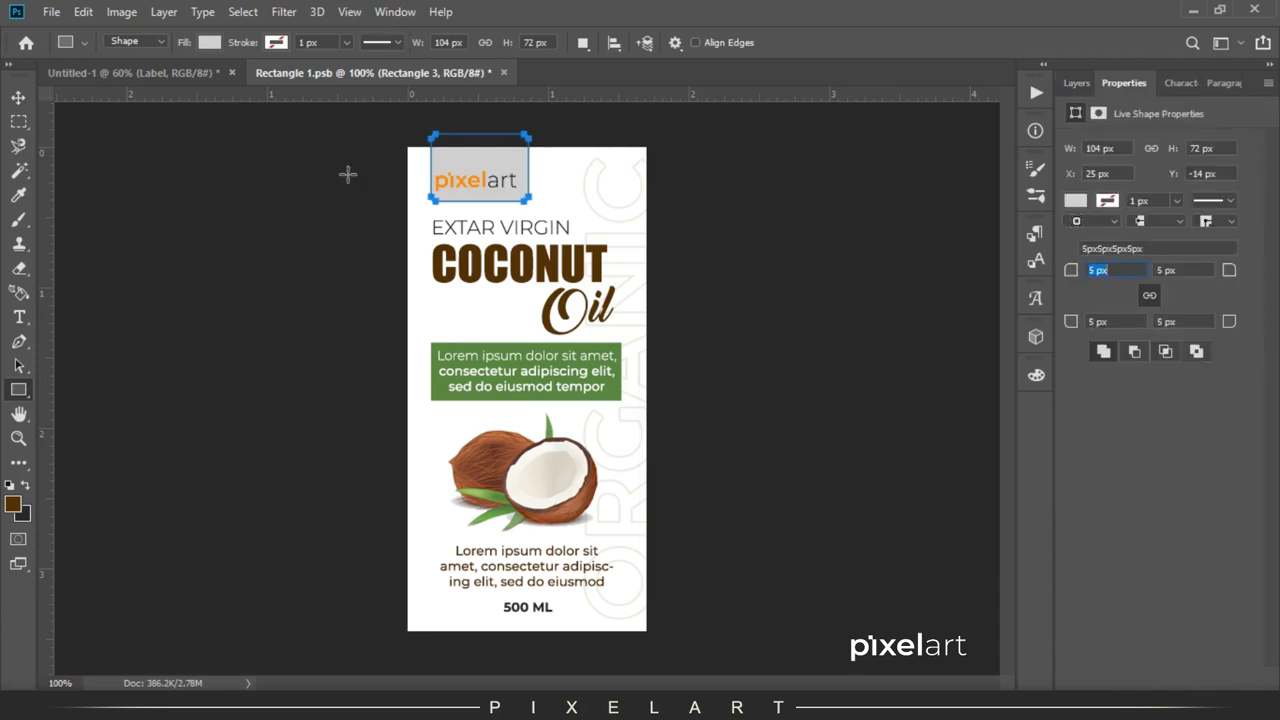
pyautogui.click(18, 97)
pyautogui.click(1076, 83)
pyautogui.moveTo(1205, 142); pyautogui.dragTo(1136, 145)
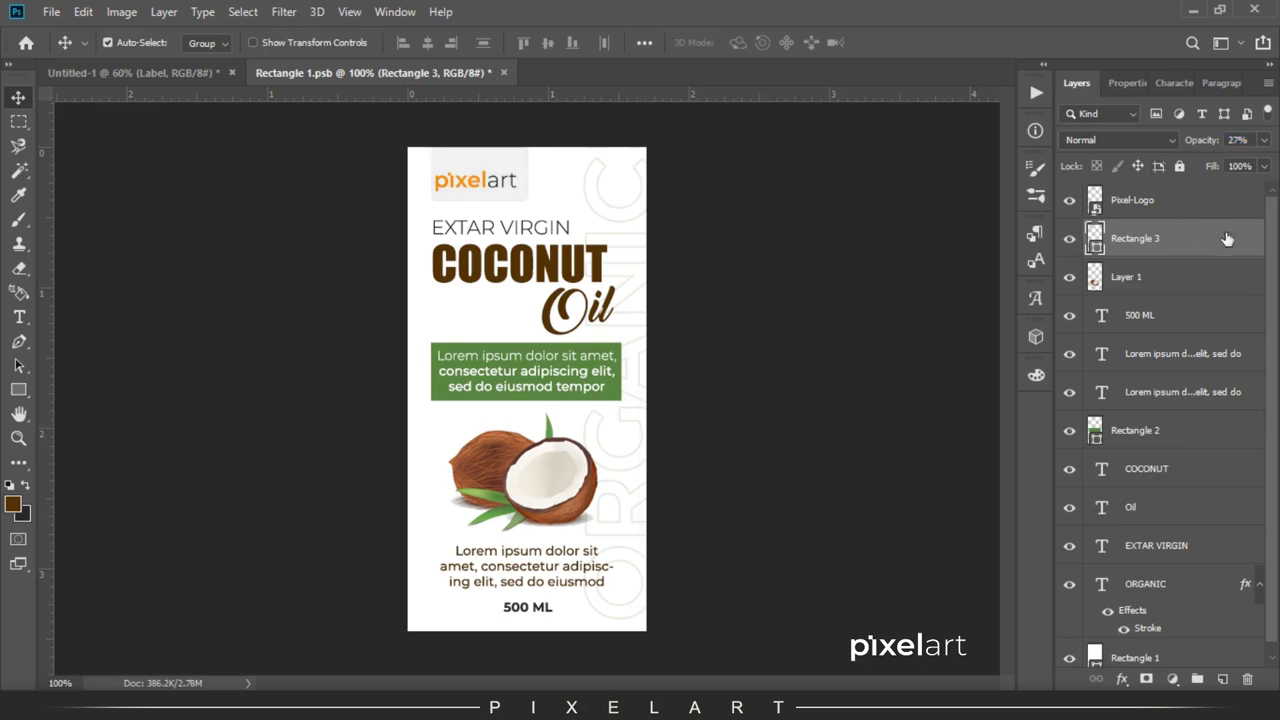
# Step: Give Rectangle 3 a drop shadow with 2 px distance, small size and spread, lower opacity
pyautogui.doubleClick(1253, 252)
pyautogui.click(617, 477)
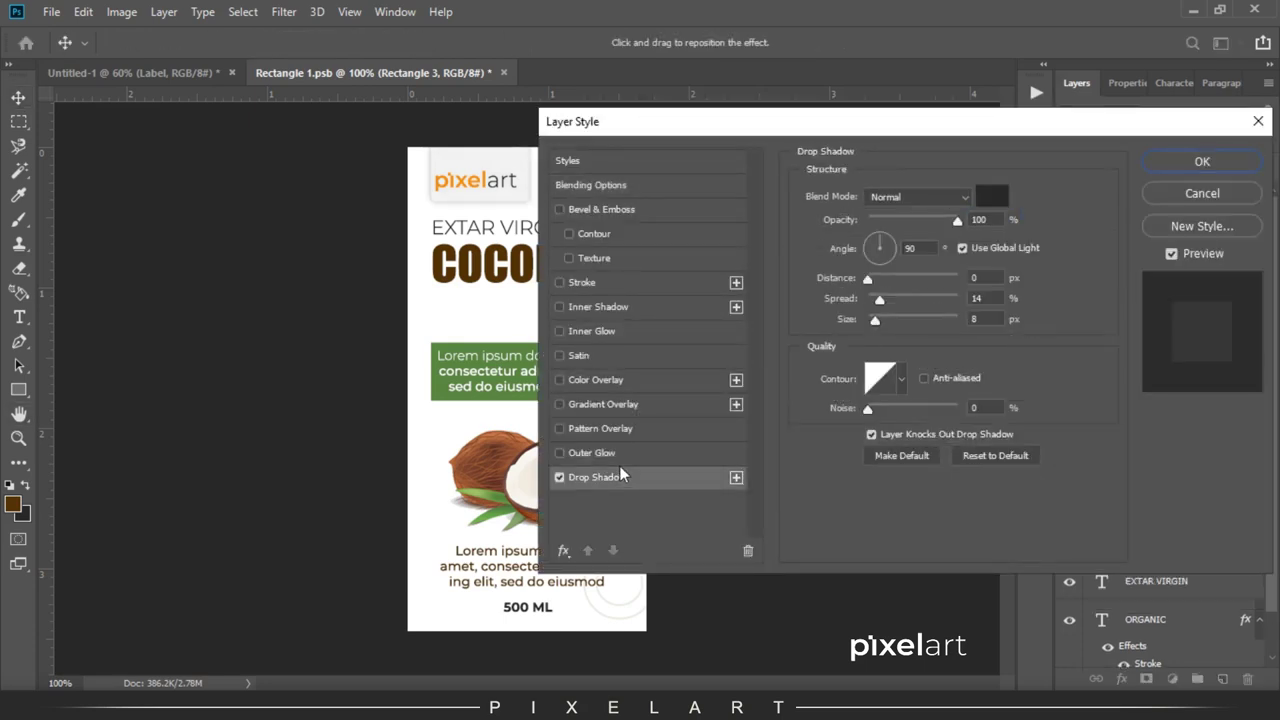
pyautogui.moveTo(873, 322); pyautogui.dragTo(875, 299)
pyautogui.click(871, 278)
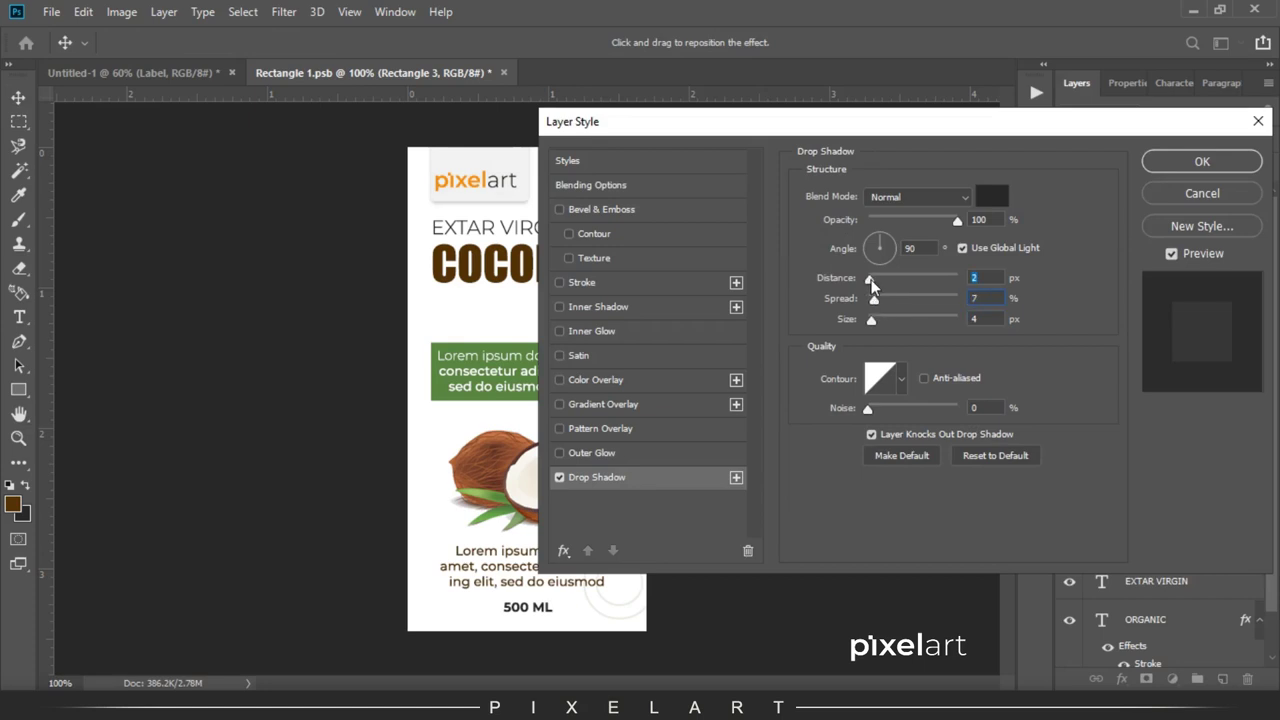
pyautogui.moveTo(957, 219); pyautogui.dragTo(915, 219)
pyautogui.click(1201, 161)
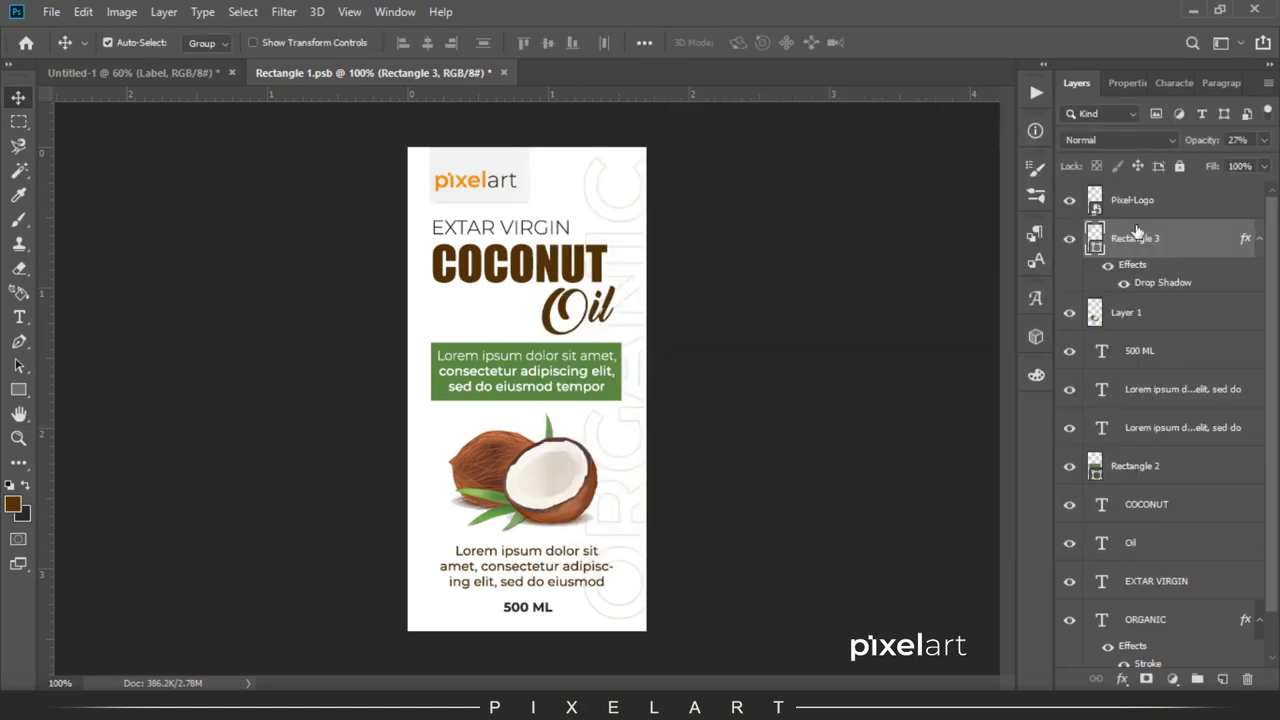
# Step: Reduce the grey box's opacity to 14% and save the label document
pyautogui.moveTo(1210, 148); pyautogui.dragTo(1196, 147)
pyautogui.click(51, 12)
pyautogui.click(107, 185)
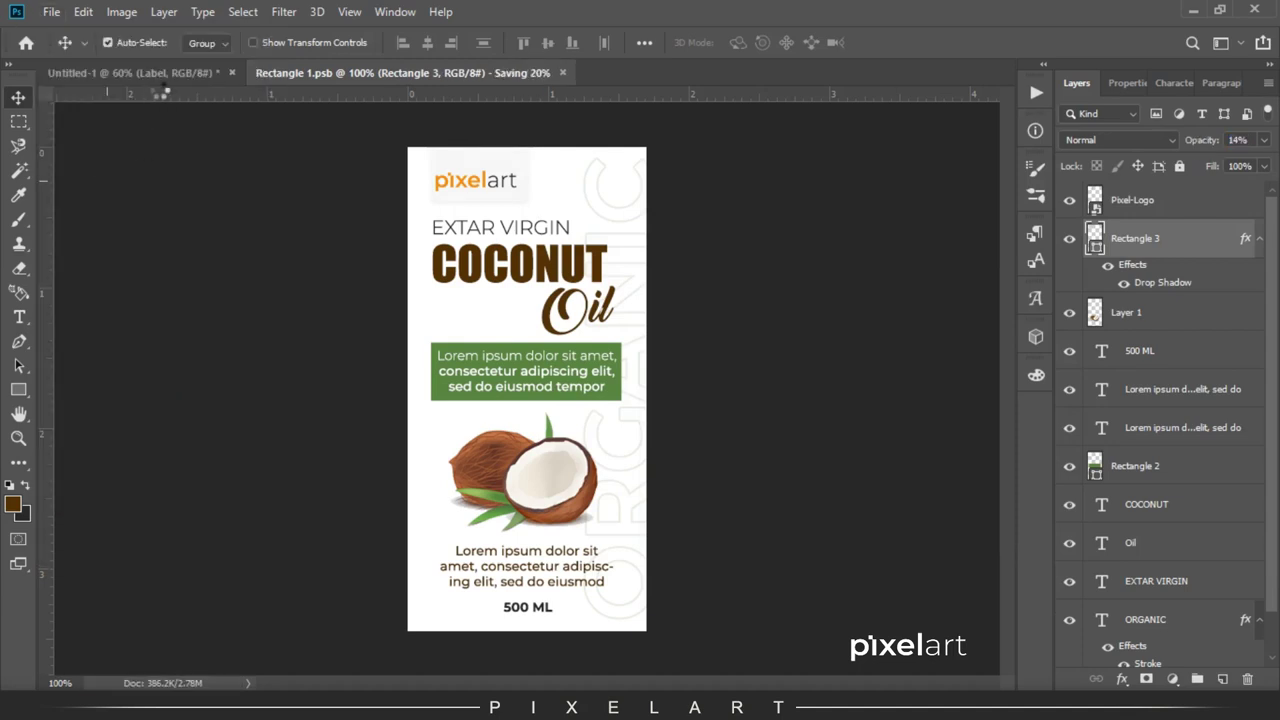
pyautogui.click(155, 72)
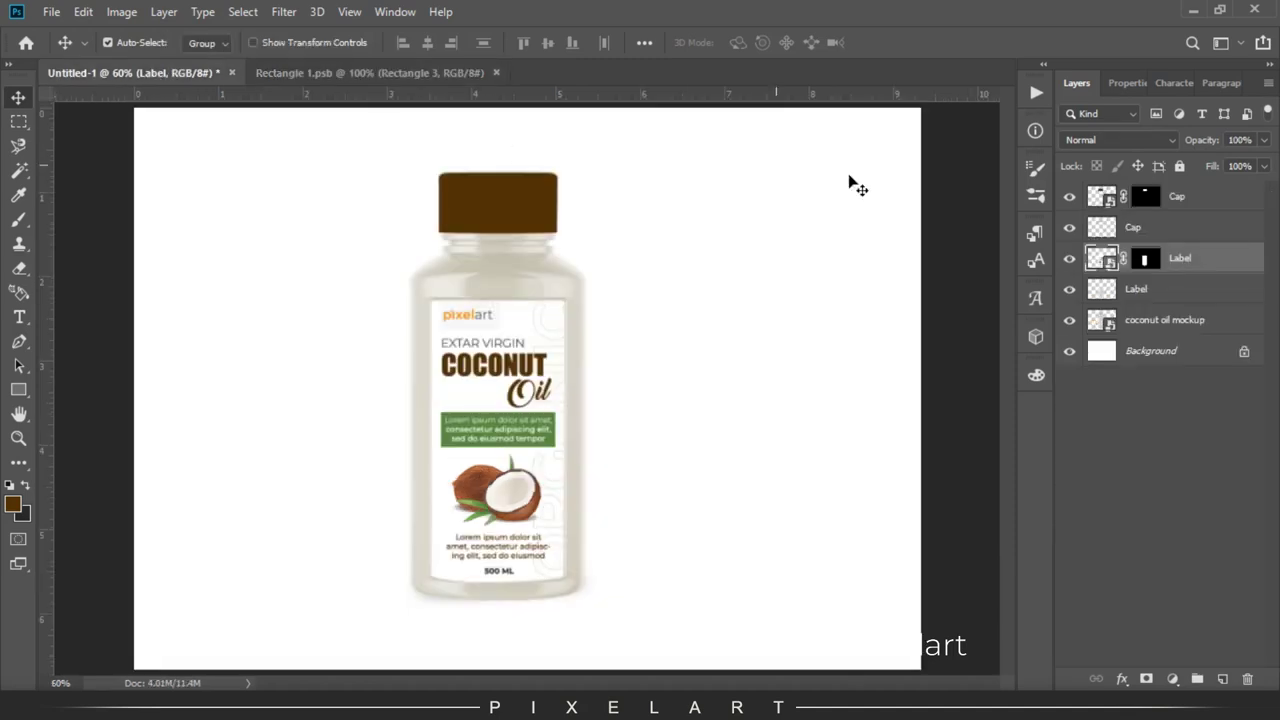
# Step: Load the Label layer's shape as a selection and add a new empty layer above it
pyautogui.keyDown('ctrl'); pyautogui.click(1200, 196); pyautogui.keyUp('ctrl')
pyautogui.click(1120, 140)
pyautogui.click(1113, 217)
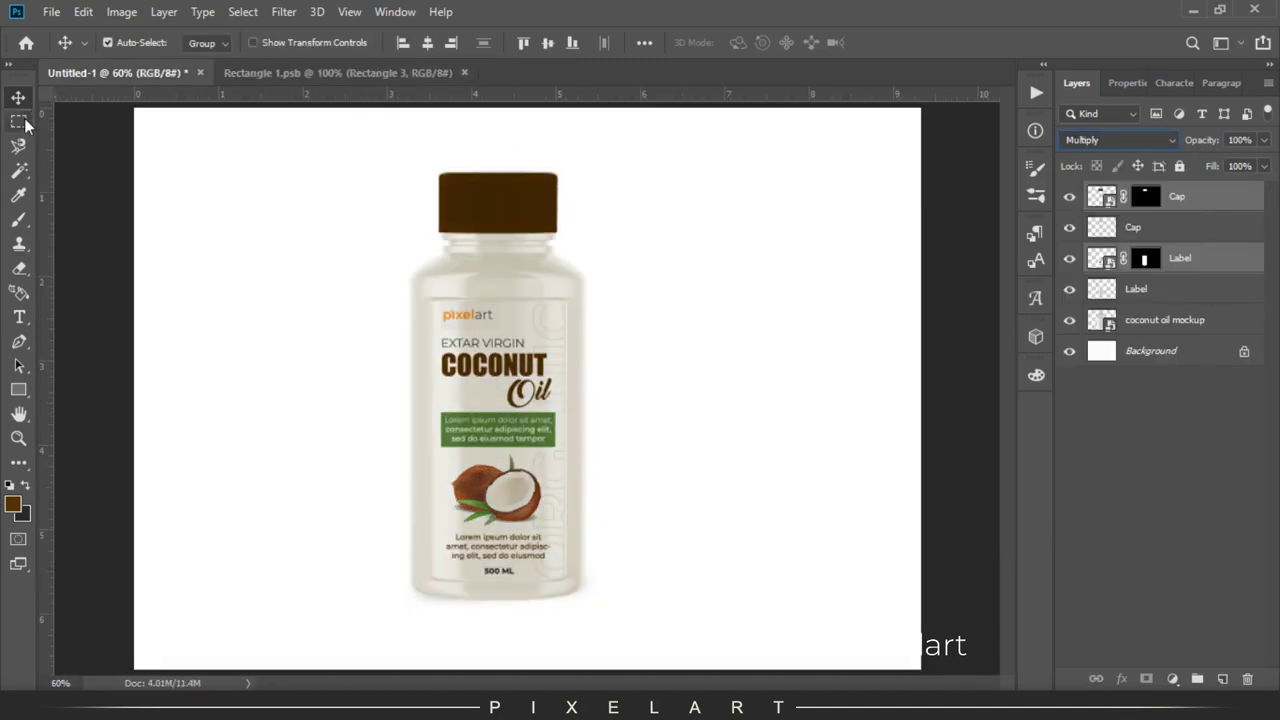
pyautogui.click(1135, 230)
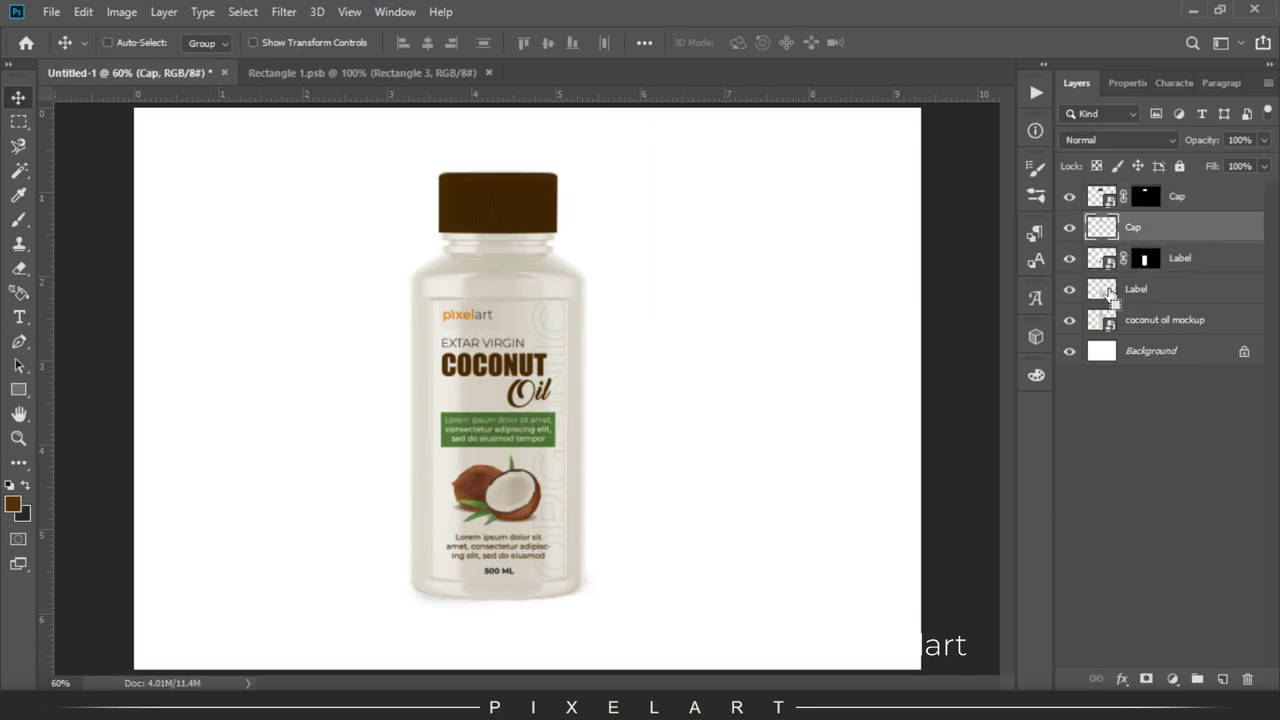
pyautogui.click(1110, 289)
pyautogui.keyDown('ctrl'); pyautogui.click(1102, 289); pyautogui.keyUp('ctrl')
# Step: Fill the label selection with white (#ffffff) on the new layer and deselect
pyautogui.click(1222, 679)
pyautogui.click(21, 513)
pyautogui.write('ffffff')
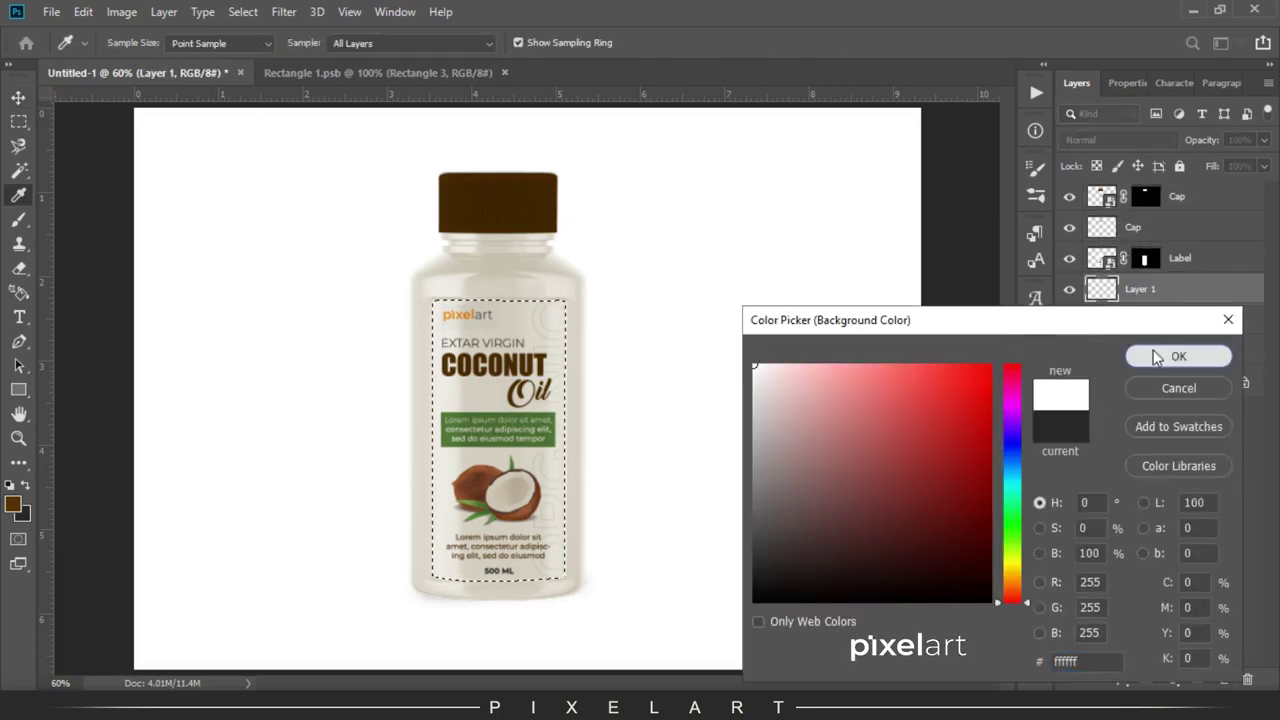
pyautogui.press('Return')
pyautogui.press('v')
pyautogui.hotkey('ctrl', 'BackSpace')
pyautogui.hotkey('ctrl', 'd')
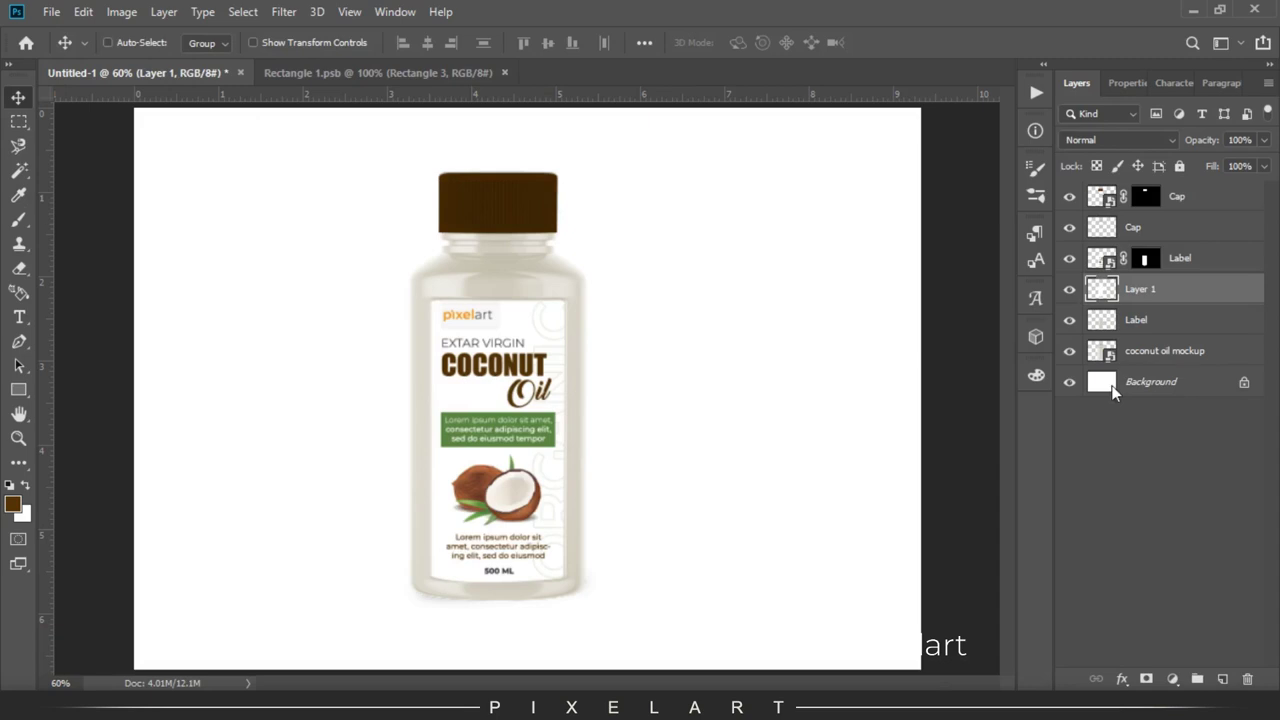
# Step: Blend the white layer as Overlay and toggle it to compare on the bottle
pyautogui.click(1107, 141)
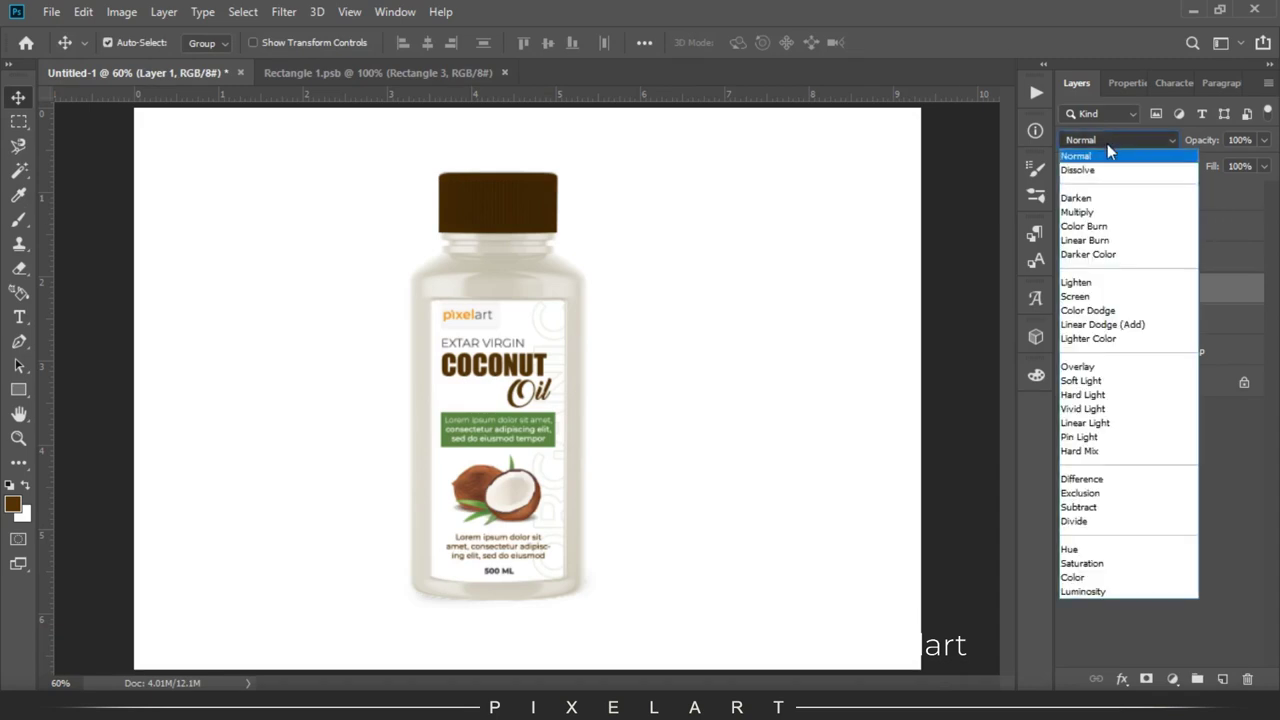
pyautogui.click(1078, 366)
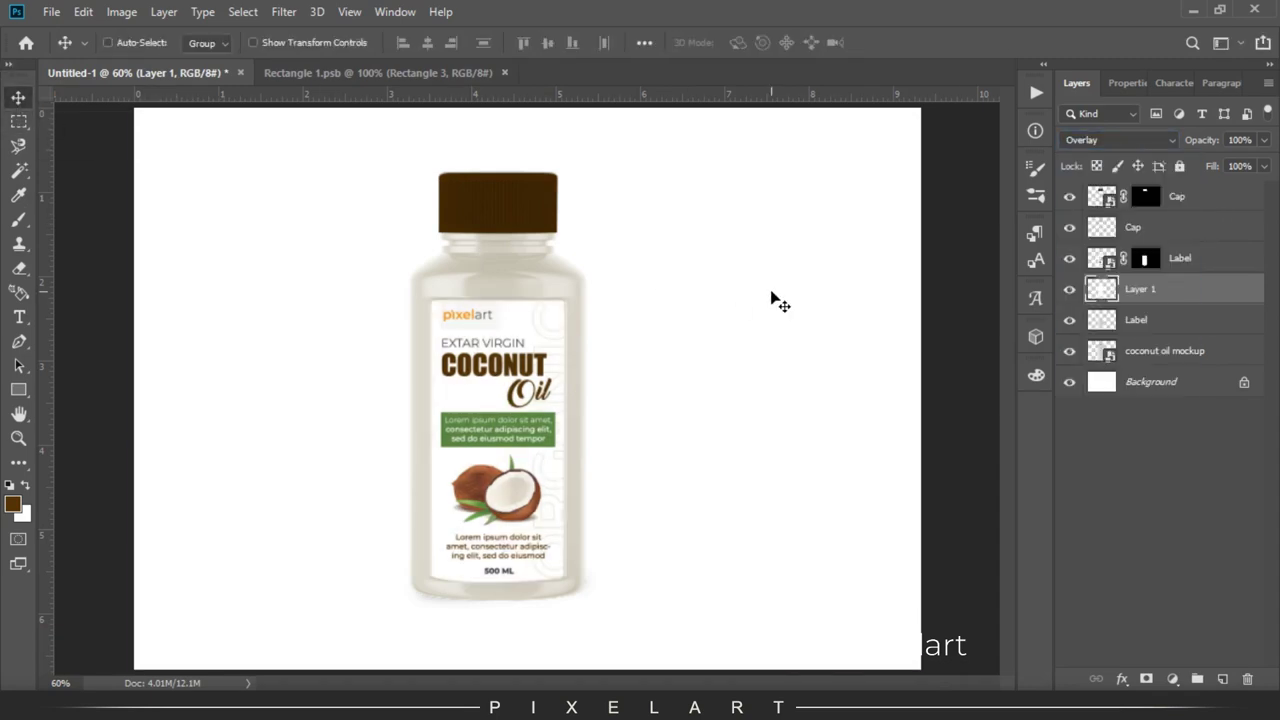
pyautogui.scroll(2, 771, 297)
pyautogui.scroll(1, 729, 343)
pyautogui.moveTo(729, 343)
pyautogui.mouseDown()
pyautogui.moveTo(714, 157)
pyautogui.moveTo(715, 282)
pyautogui.mouseUp()
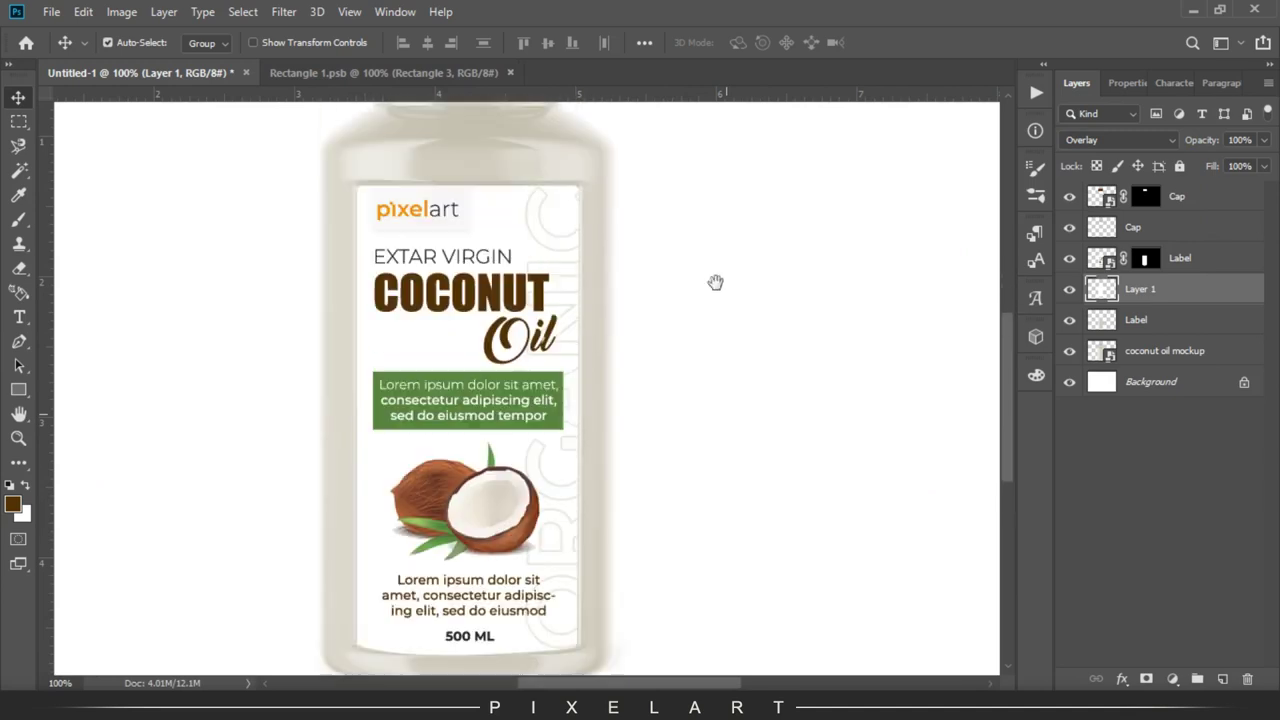
pyautogui.click(1069, 289)
pyautogui.click(1069, 289)
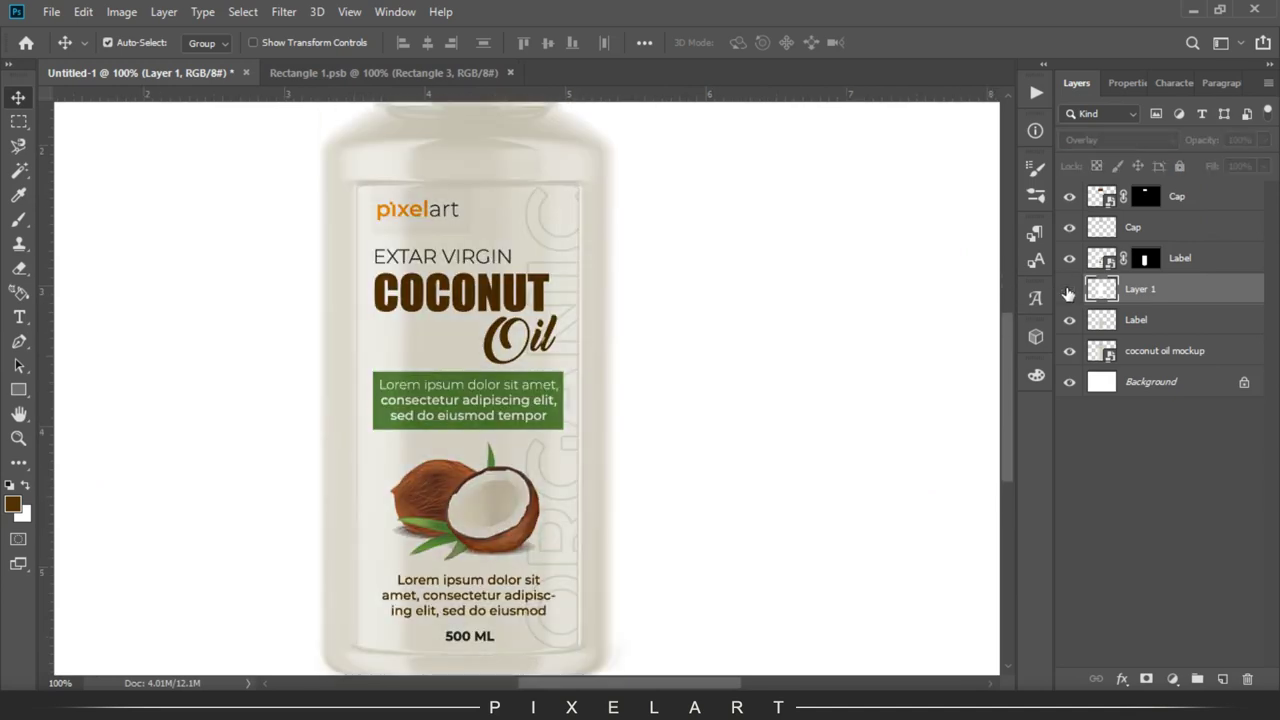
pyautogui.hotkey('ctrl', '-')
pyautogui.click(1069, 289)
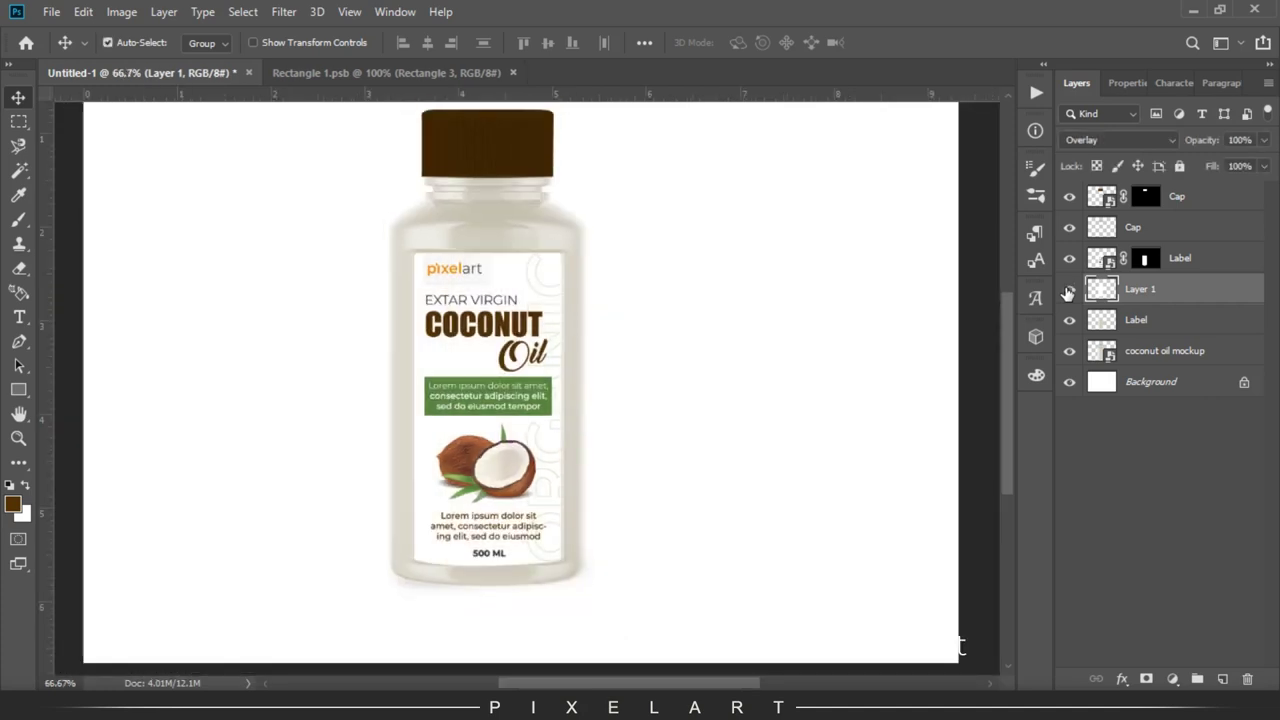
# Step: Set the white overlay layer's opacity to 50%
pyautogui.moveTo(1195, 144); pyautogui.dragTo(1150, 140)
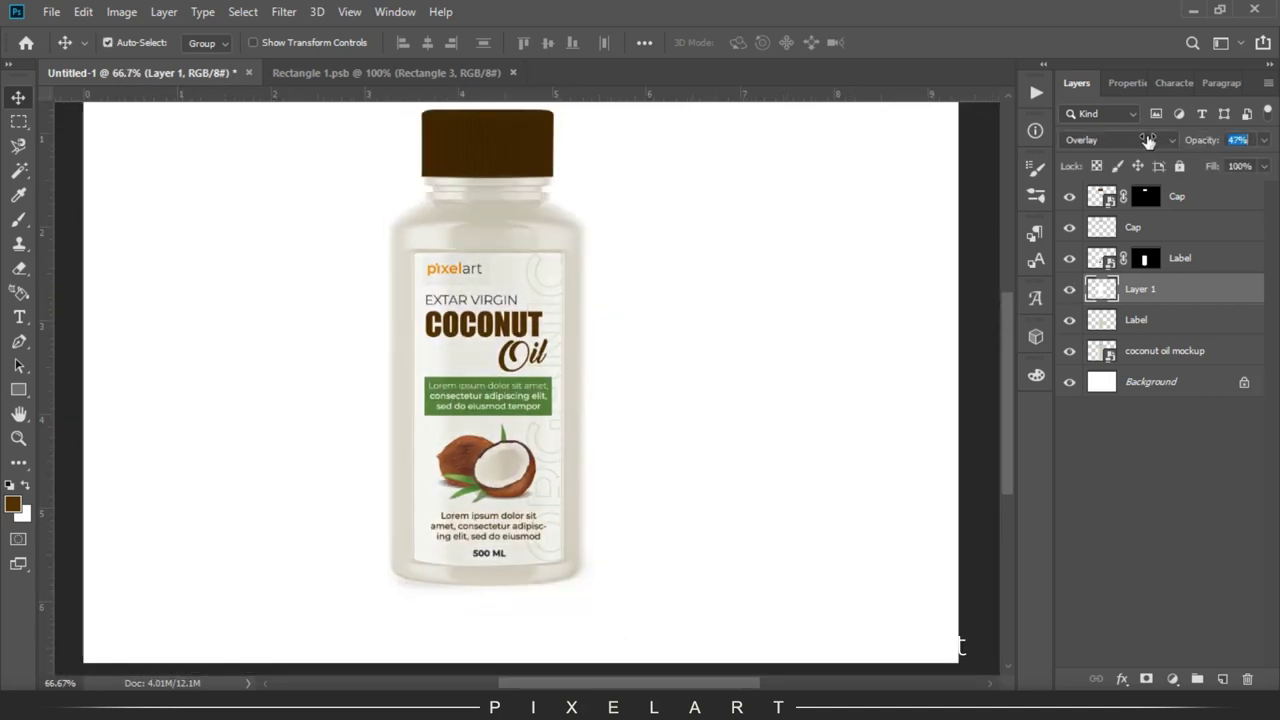
pyautogui.press('Return')
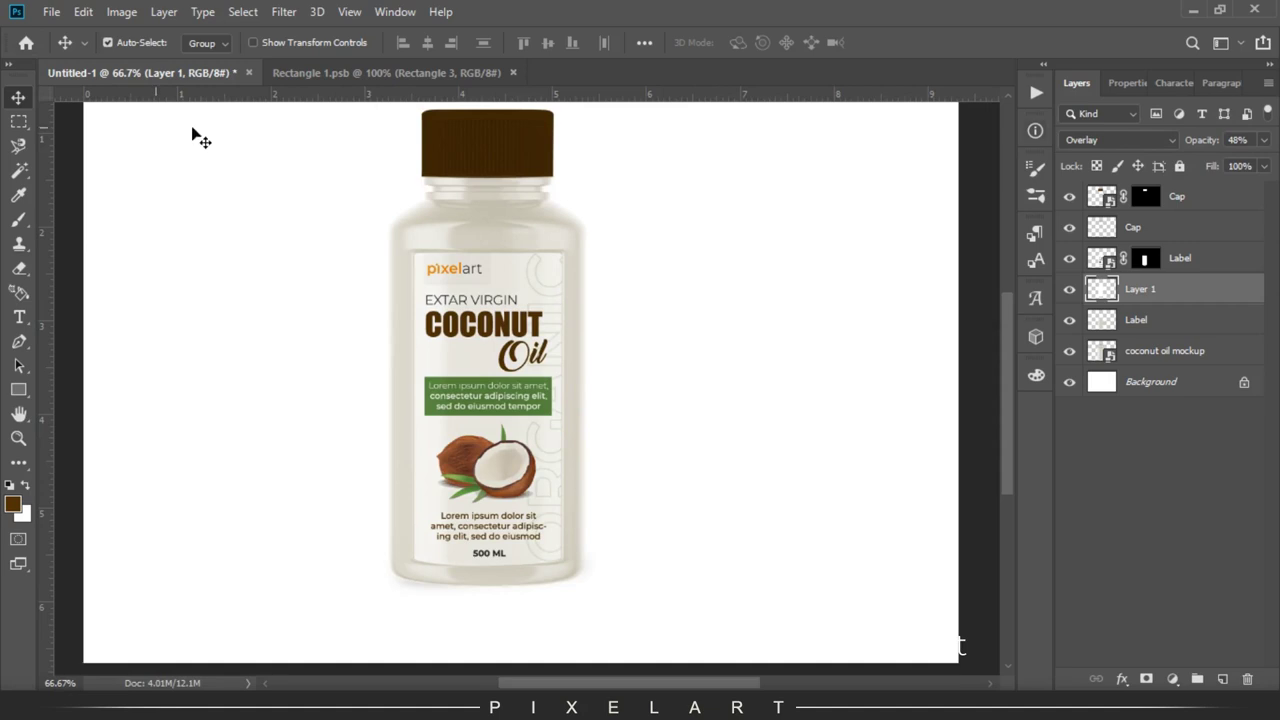
pyautogui.doubleClick(1249, 139)
pyautogui.write('50')
pyautogui.press('Return')
# Step: Duplicate the coconut oil mockup layer
pyautogui.rightClick(1191, 361)
pyautogui.click(1000, 52)
pyautogui.click(795, 180)
# Step: Add an Exposure adjustment, leaving exposure reset to 0
pyautogui.click(1172, 679)
pyautogui.click(1151, 460)
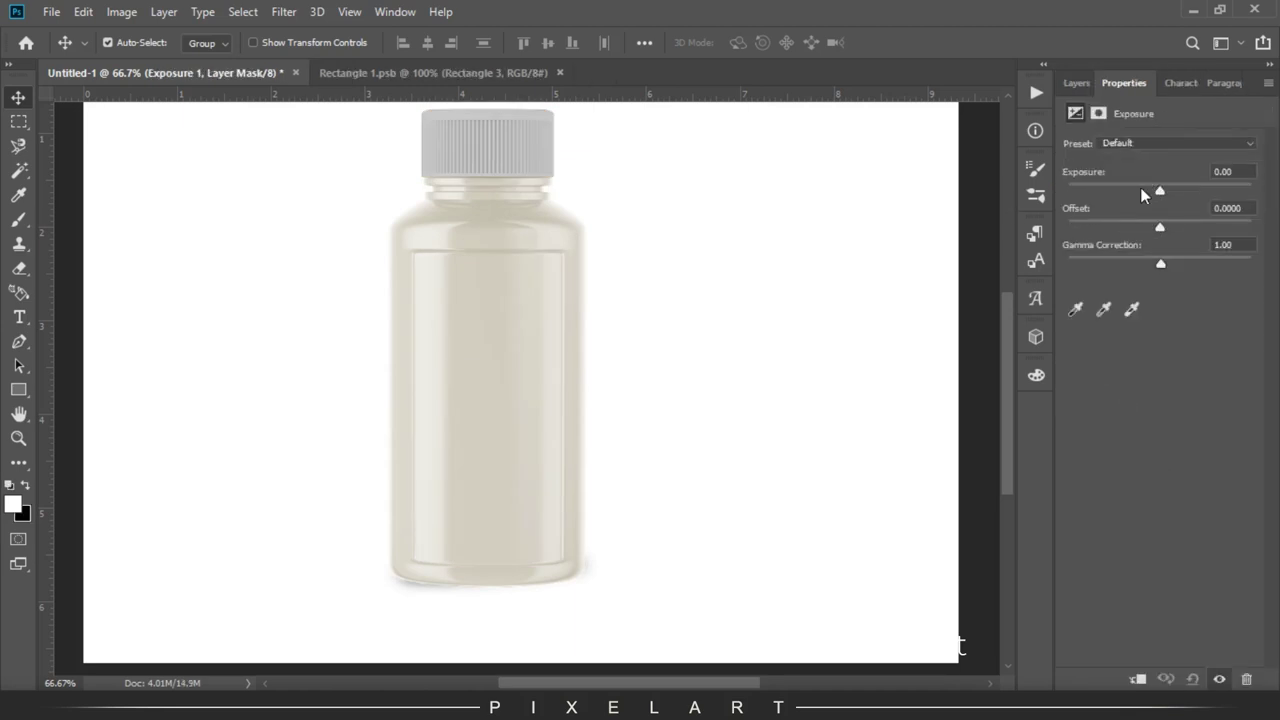
pyautogui.moveTo(1148, 192); pyautogui.dragTo(1145, 192)
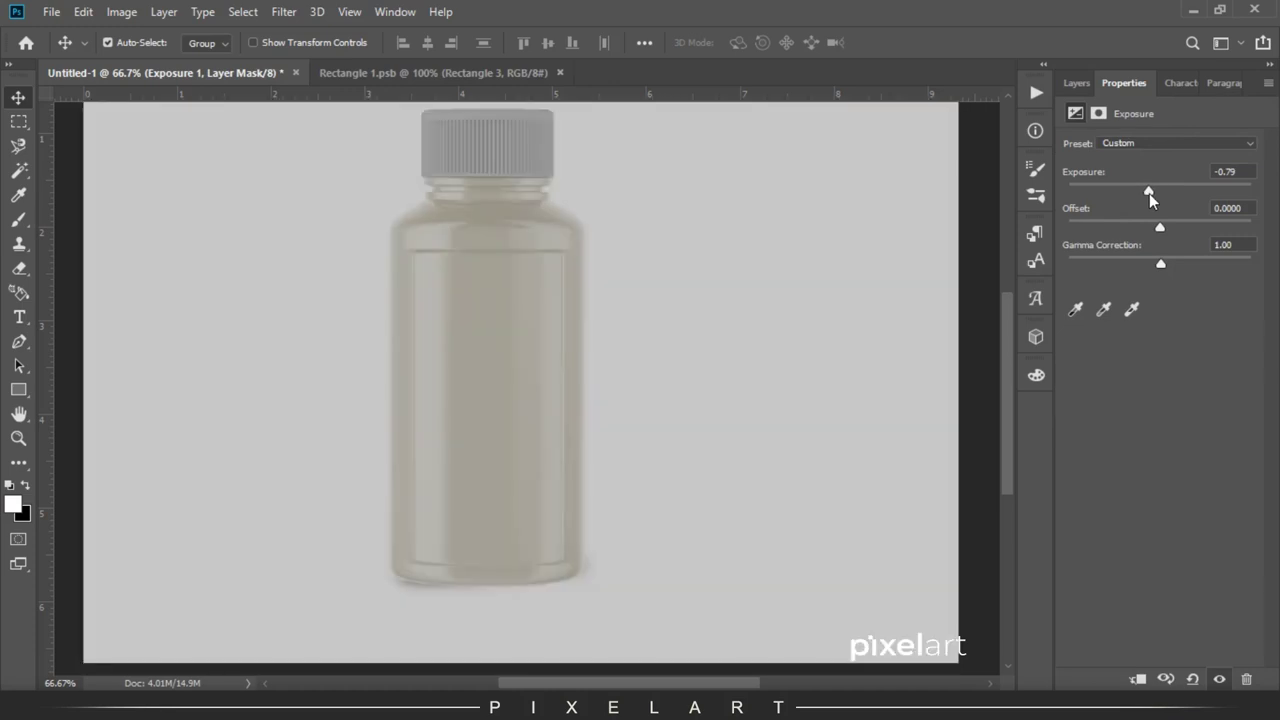
pyautogui.moveTo(1149, 193); pyautogui.dragTo(1155, 193)
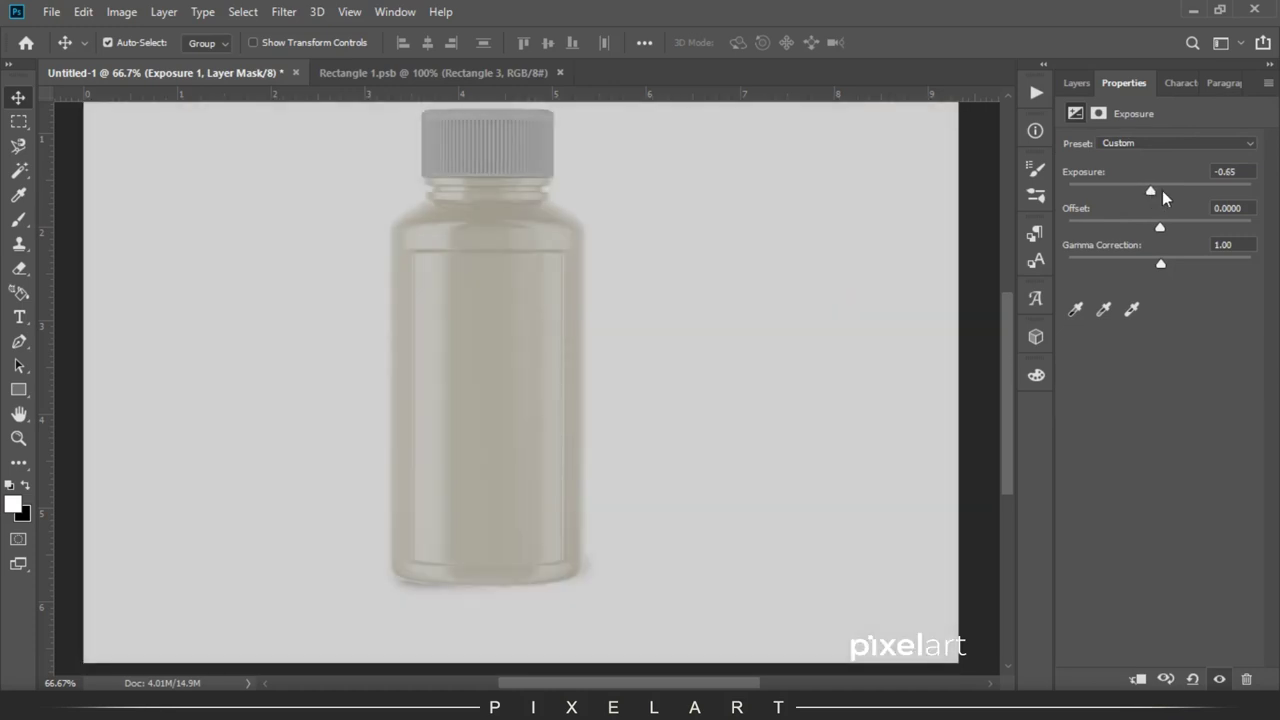
pyautogui.click(1160, 190)
pyautogui.click(1225, 171)
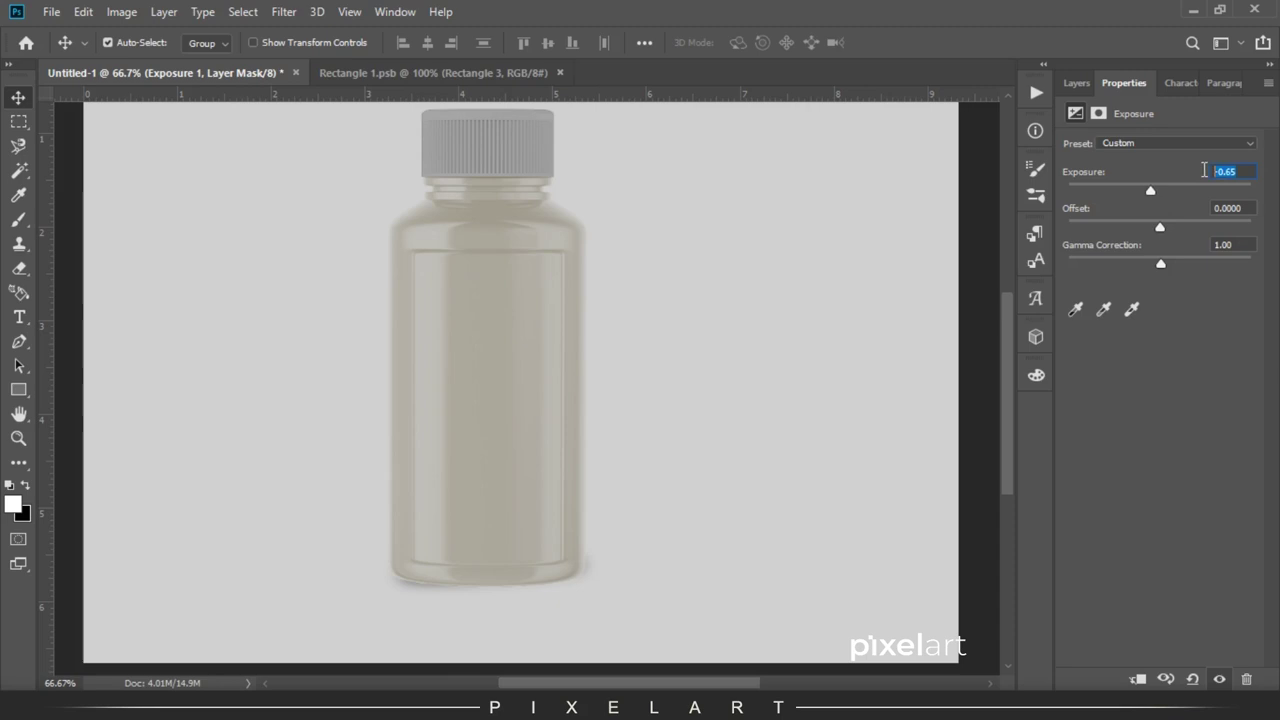
pyautogui.write('0')
pyautogui.click(1076, 83)
# Step: Add a Levels adjustment with midtones at 0.82 and a Curves S-curve
pyautogui.click(1180, 679)
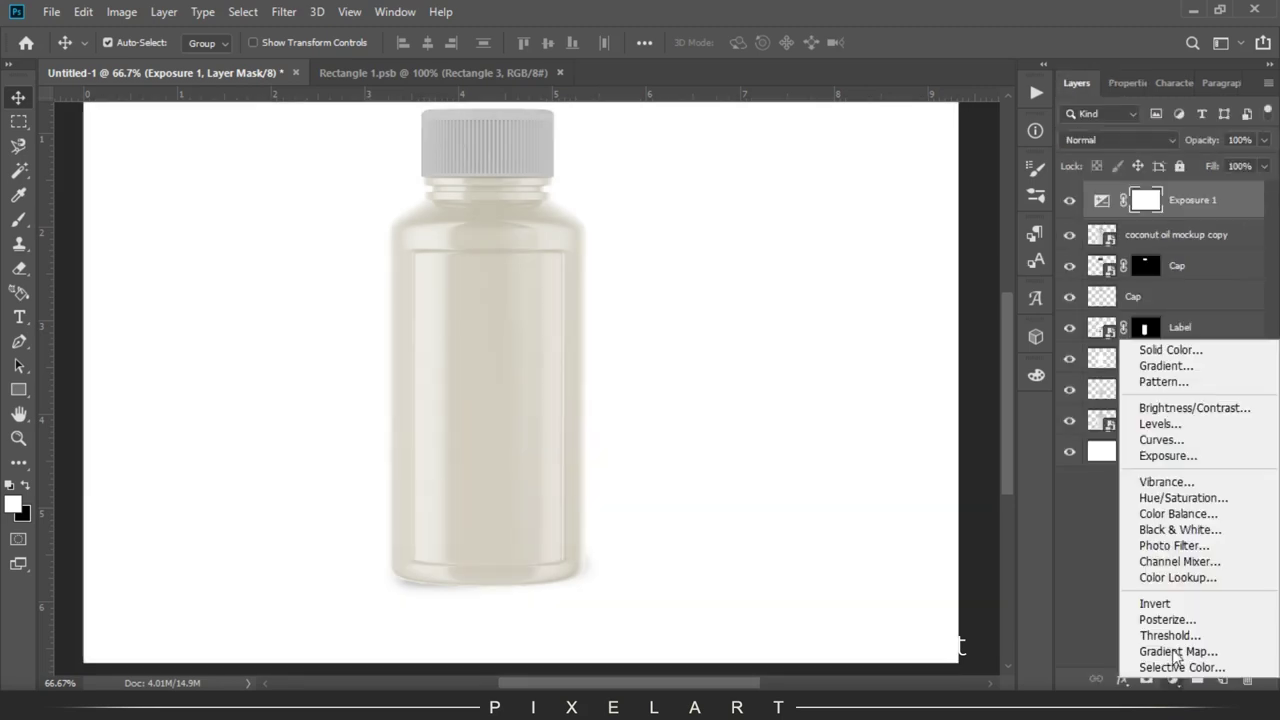
pyautogui.click(1140, 418)
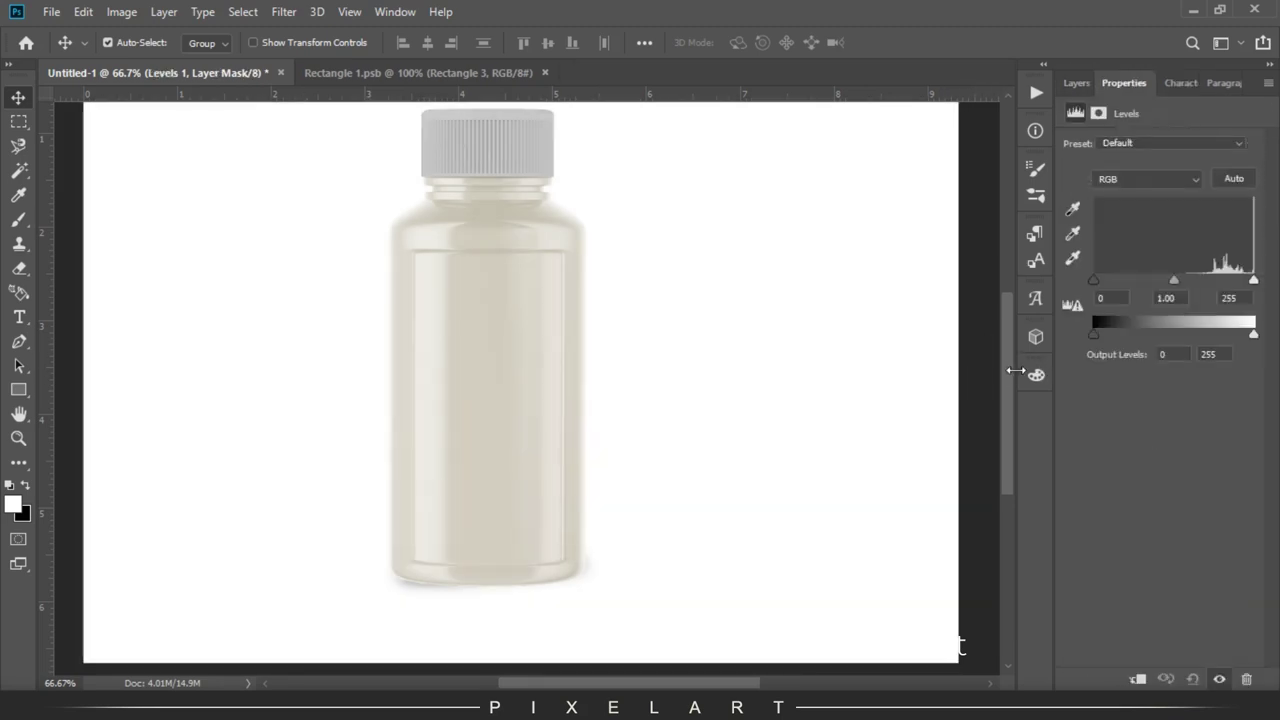
pyautogui.moveTo(1174, 280)
pyautogui.mouseDown()
pyautogui.moveTo(1147, 280)
pyautogui.moveTo(1237, 281)
pyautogui.moveTo(1146, 293)
pyautogui.moveTo(1185, 295)
pyautogui.mouseUp()
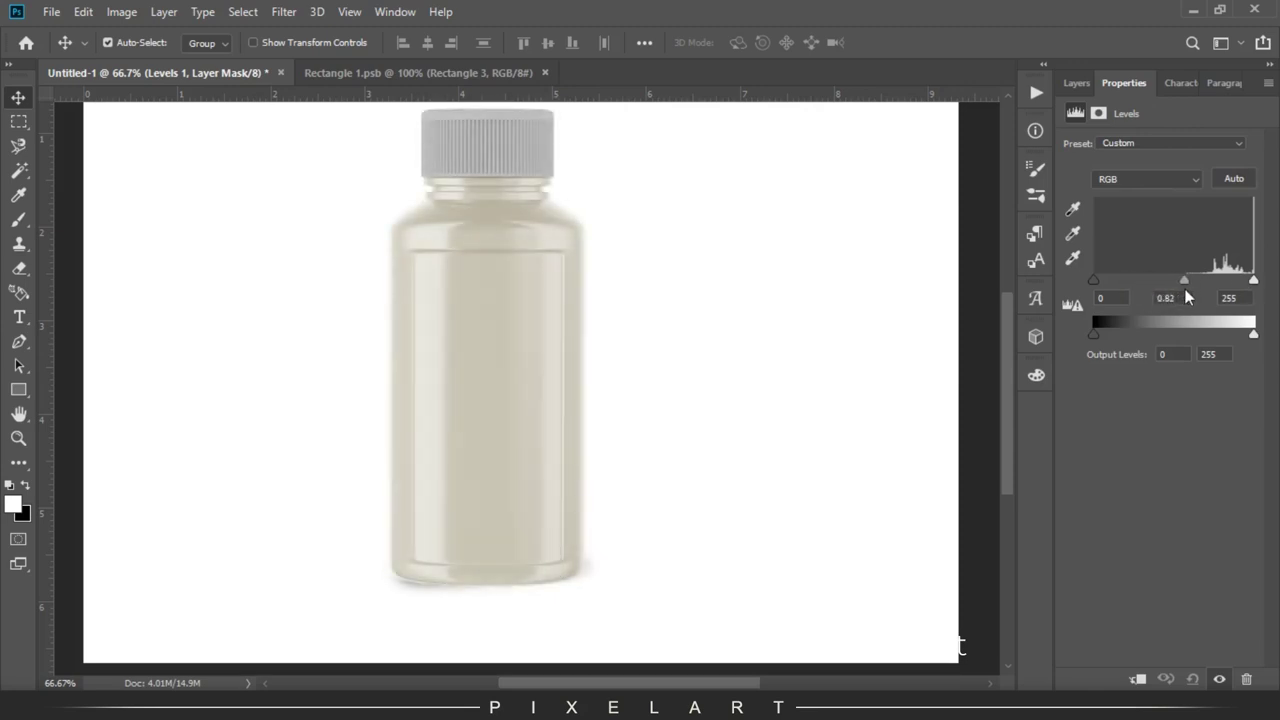
pyautogui.click(1070, 84)
pyautogui.click(1166, 679)
pyautogui.click(1140, 455)
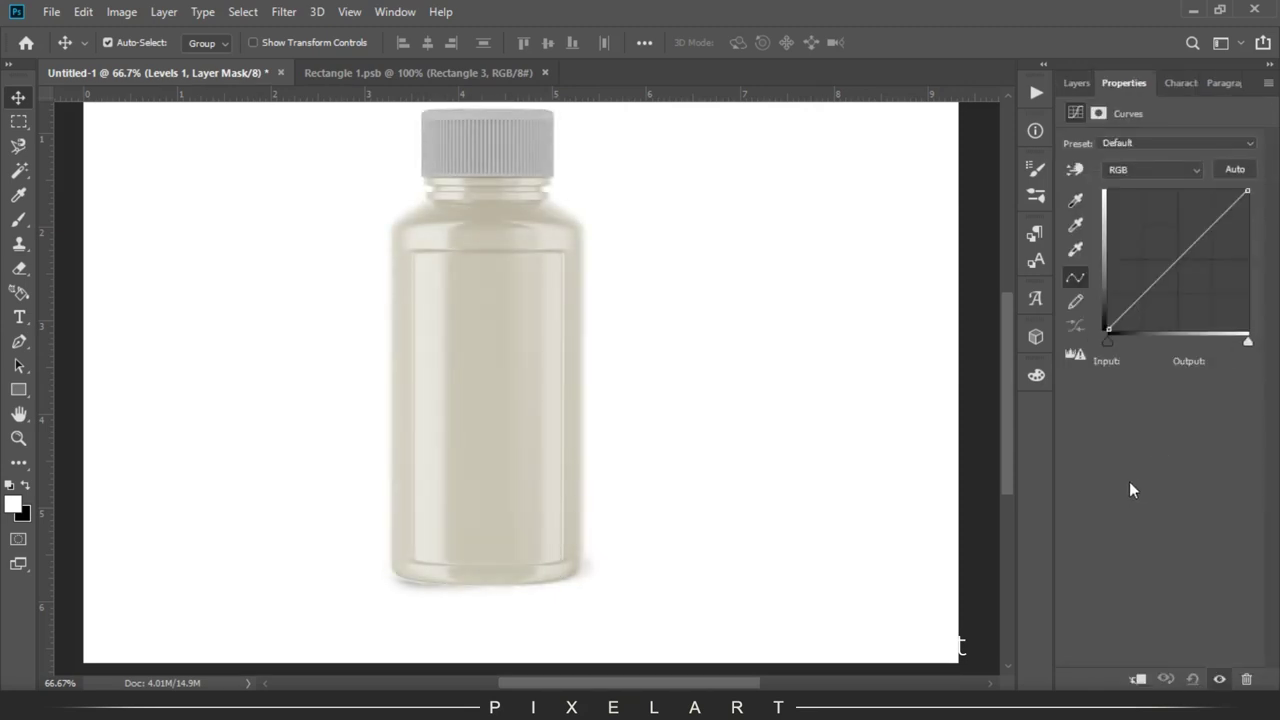
pyautogui.moveTo(1145, 293)
pyautogui.mouseDown()
pyautogui.moveTo(1140, 318)
pyautogui.moveTo(1139, 302)
pyautogui.moveTo(1180, 268)
pyautogui.mouseUp()
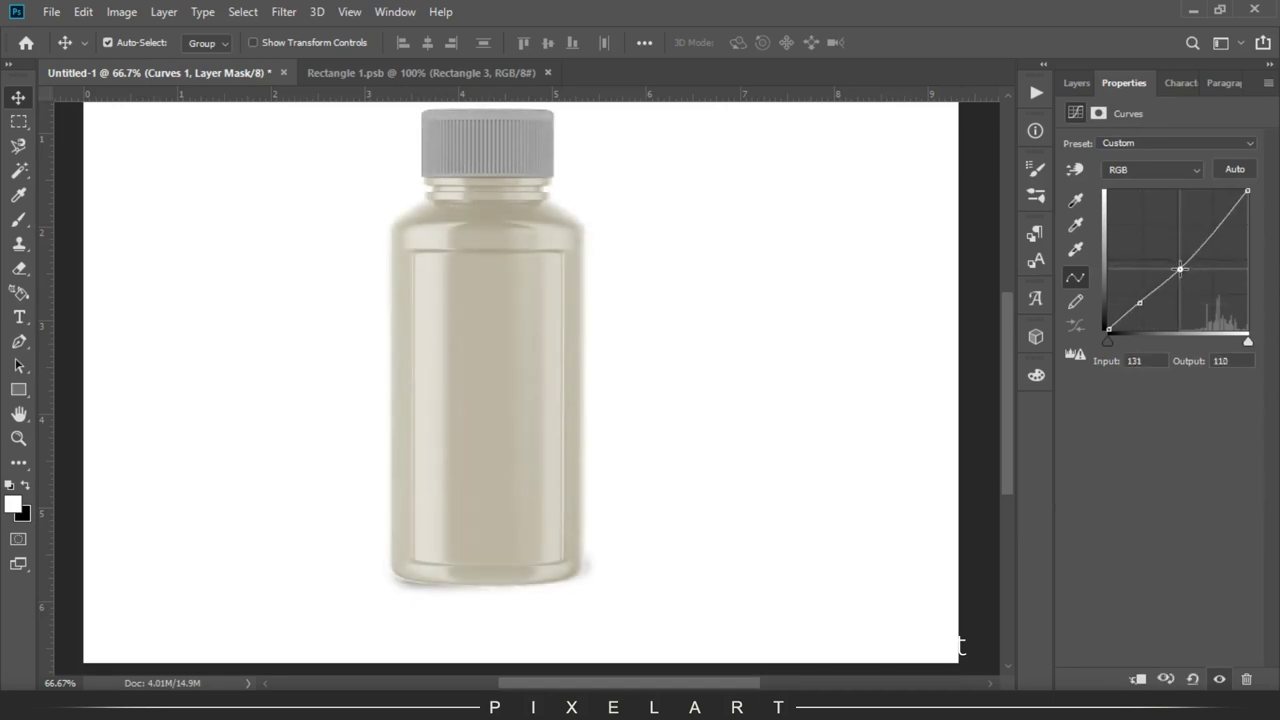
pyautogui.moveTo(1214, 228)
pyautogui.mouseDown()
pyautogui.moveTo(1206, 205)
pyautogui.moveTo(1212, 222)
pyautogui.mouseUp()
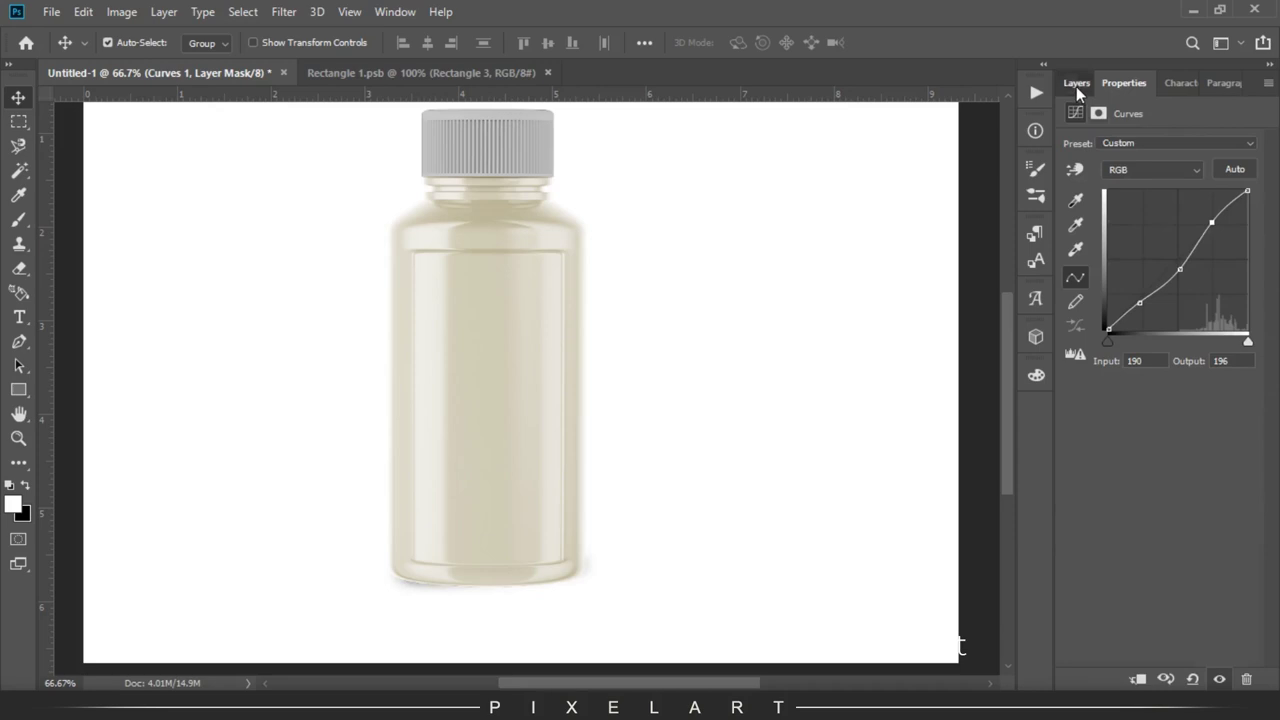
# Step: Add a Vibrance adjustment with Vibrance lowered to −71
pyautogui.click(1077, 86)
pyautogui.click(1173, 679)
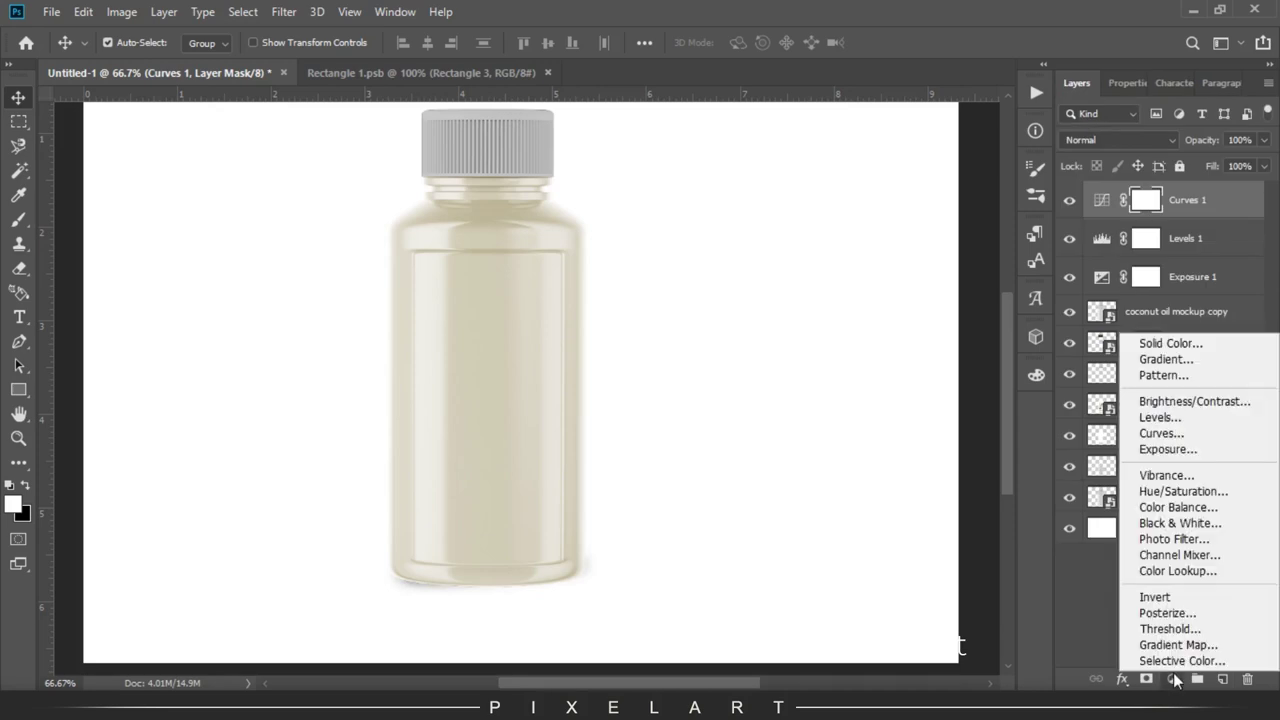
pyautogui.click(1166, 475)
pyautogui.moveTo(1160, 164); pyautogui.dragTo(1093, 165)
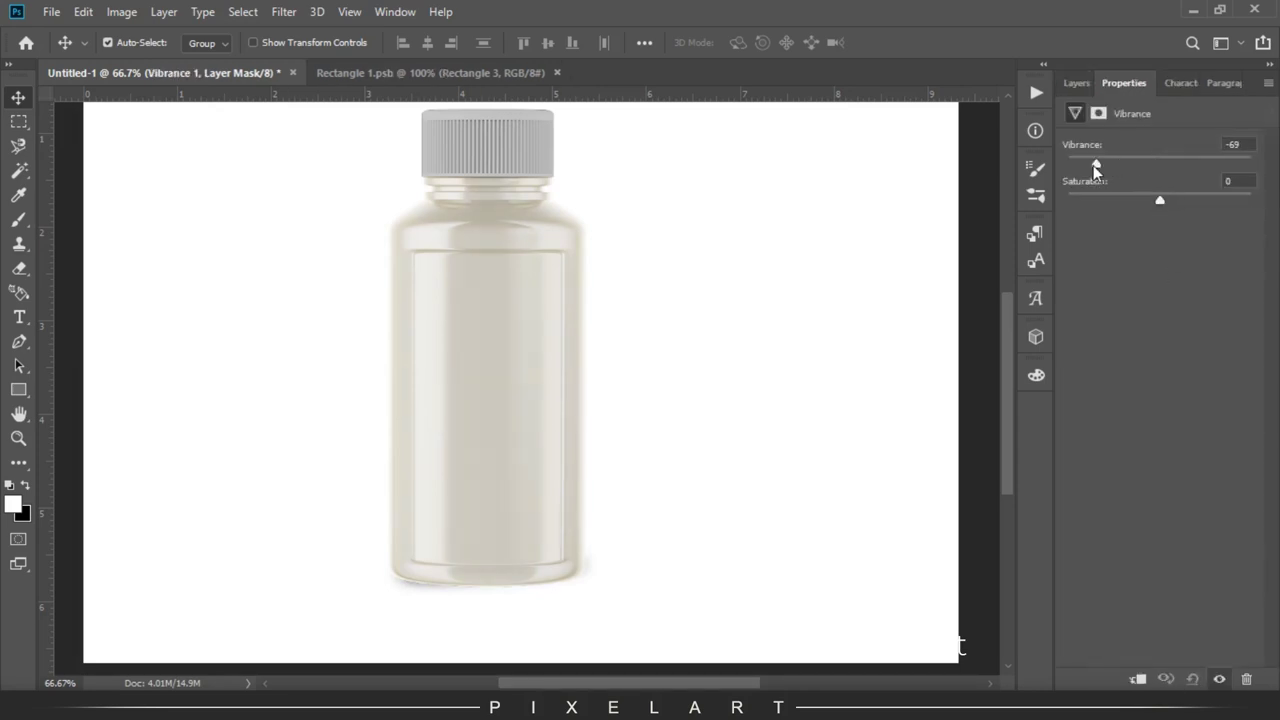
# Step: Clip the four adjustment layers to the mockup copy and preview its blend modes
pyautogui.click(1076, 83)
pyautogui.keyDown('shift'); pyautogui.click(1196, 318); pyautogui.keyUp('shift')
pyautogui.rightClick(1197, 317)
pyautogui.click(1000, 357)
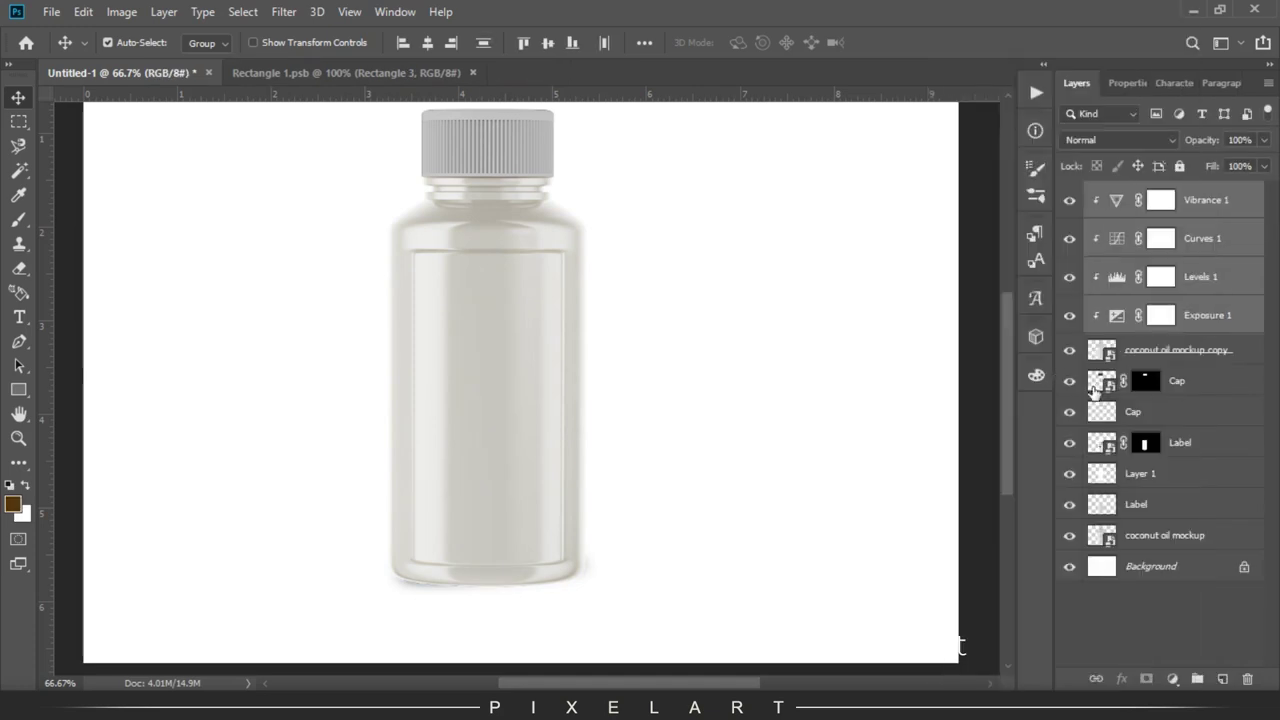
pyautogui.click(1185, 352)
pyautogui.click(1100, 140)
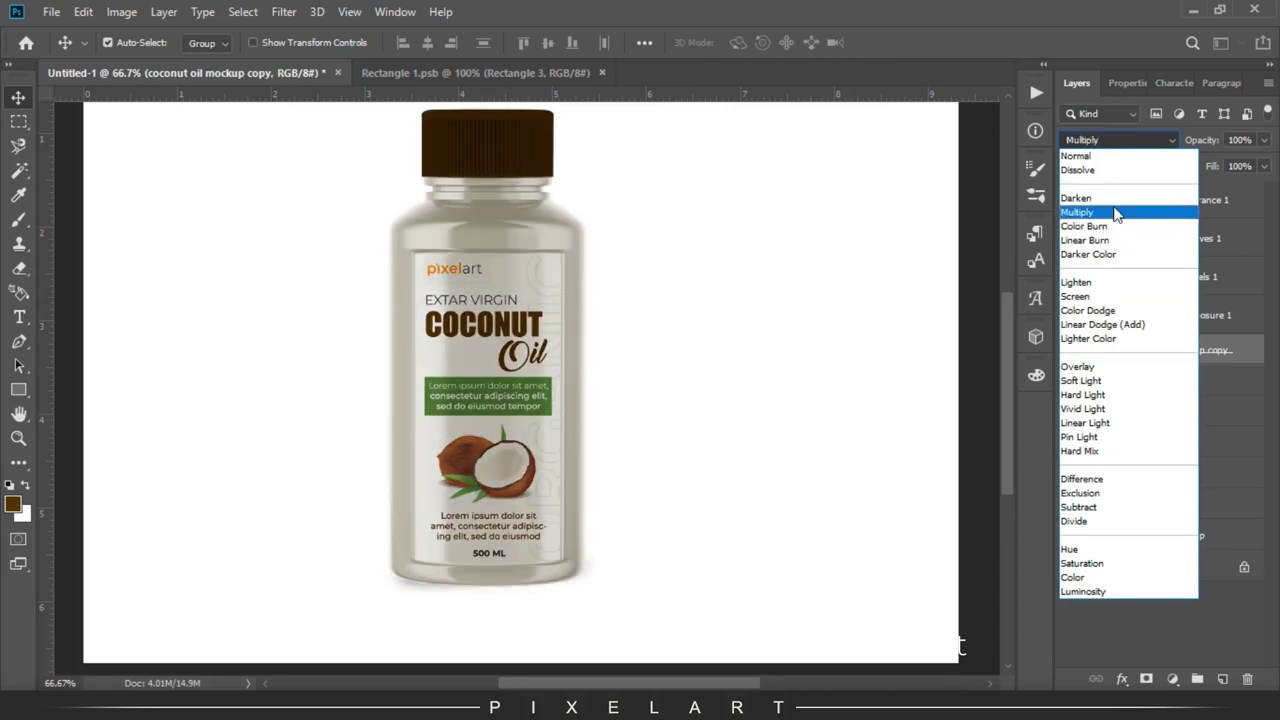
# Step: Set the bottle copy to Multiply and shift all bottle layers slightly right
pyautogui.click(1115, 213)
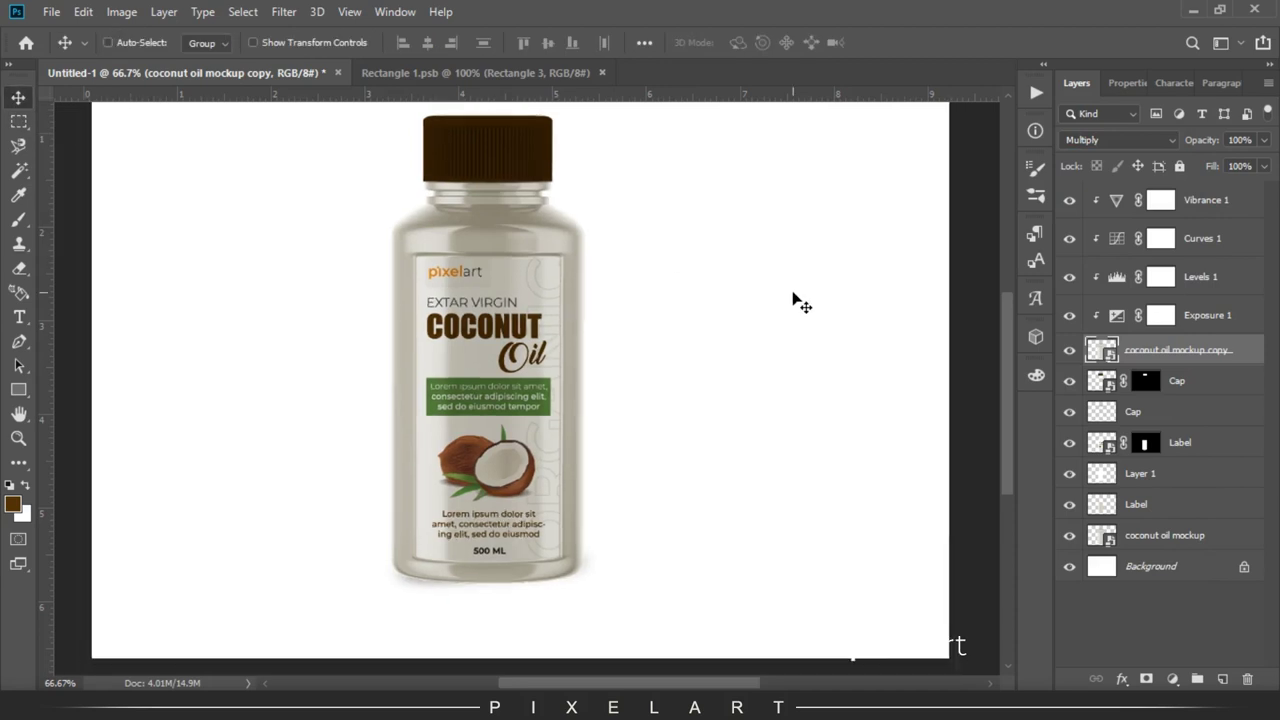
pyautogui.keyDown('shift'); pyautogui.click(1198, 538); pyautogui.keyUp('shift')
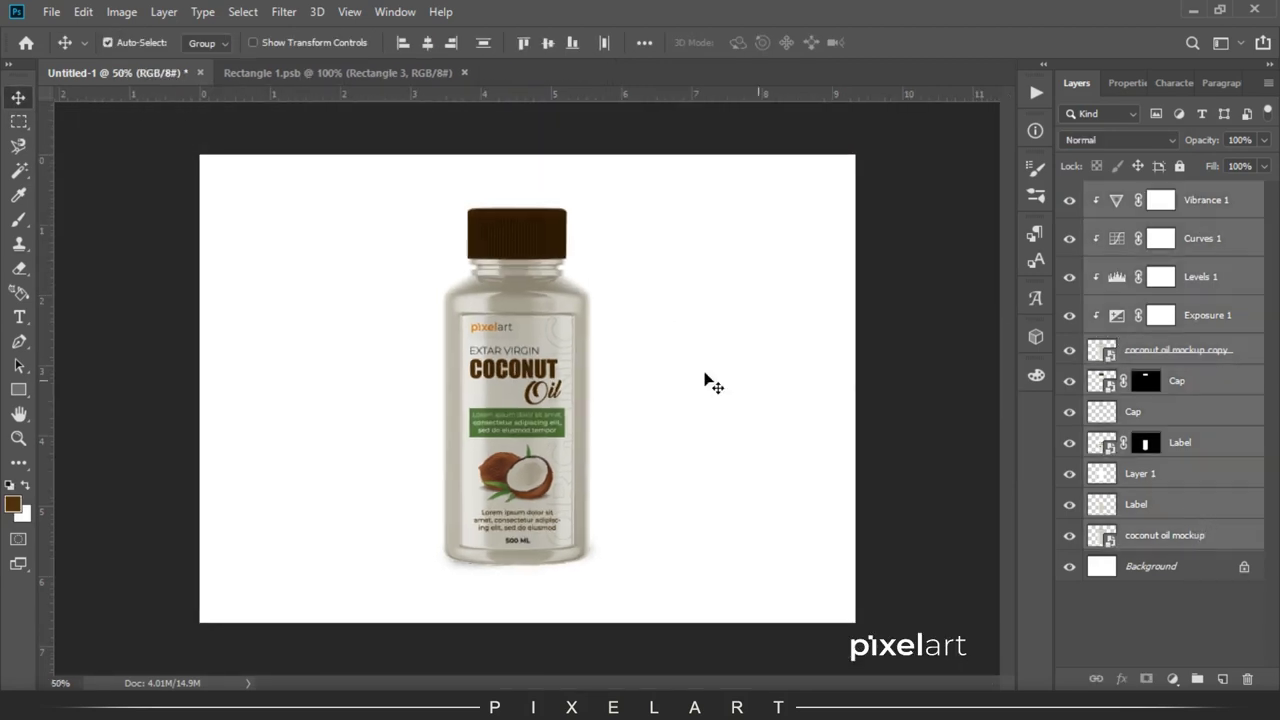
pyautogui.hotkey('ctrl', 't')
pyautogui.moveTo(540, 368); pyautogui.dragTo(596, 368)
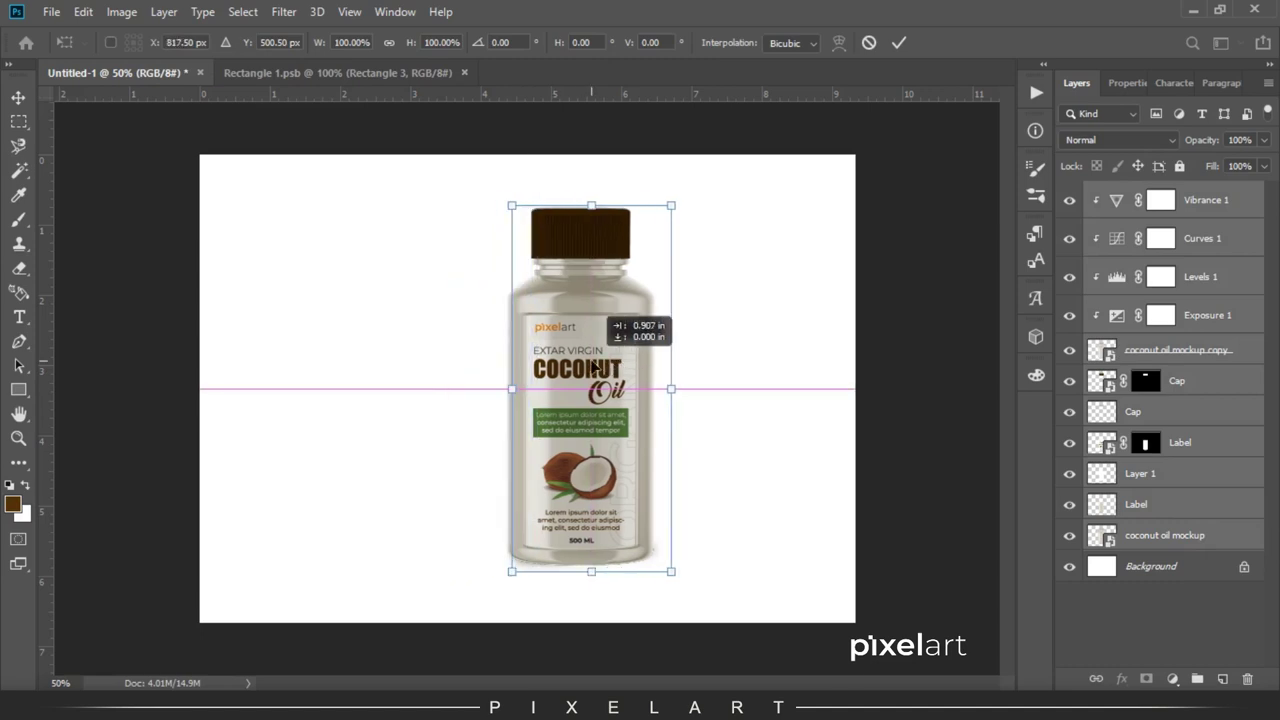
pyautogui.press('Return')
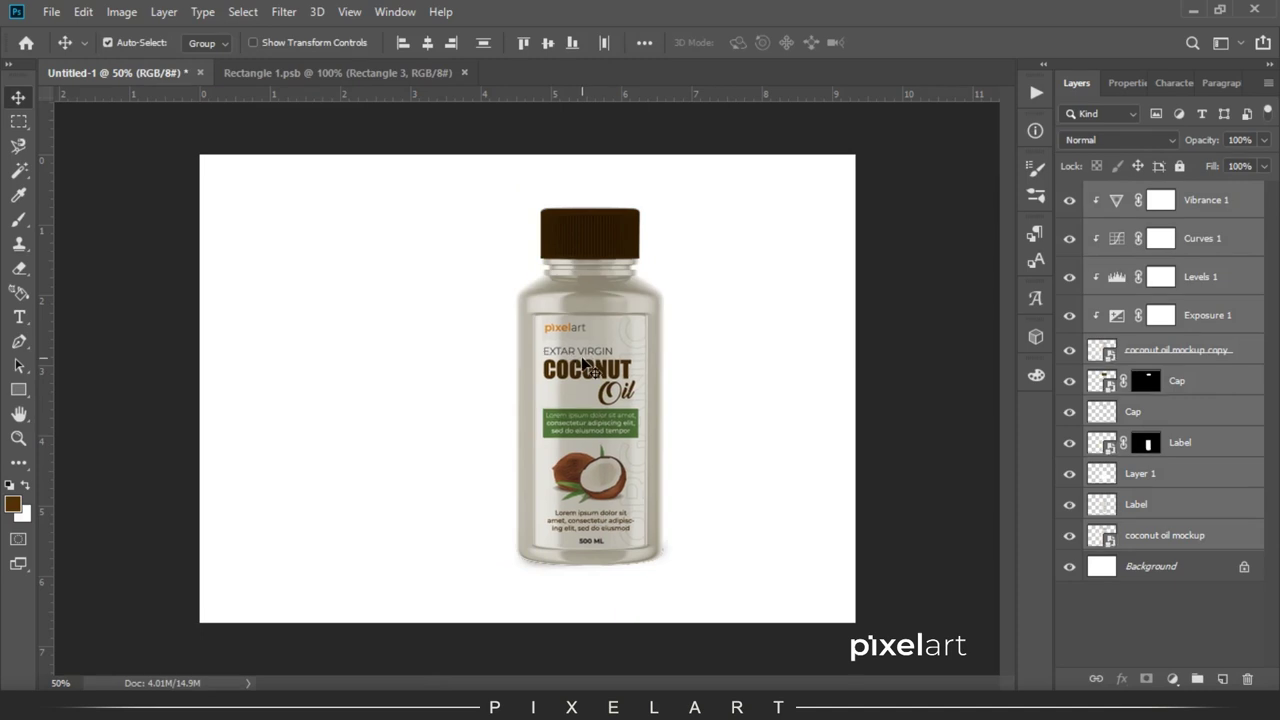
# Step: Copy the isolated coconut photo from its browser tab
pyautogui.click(465, 676)
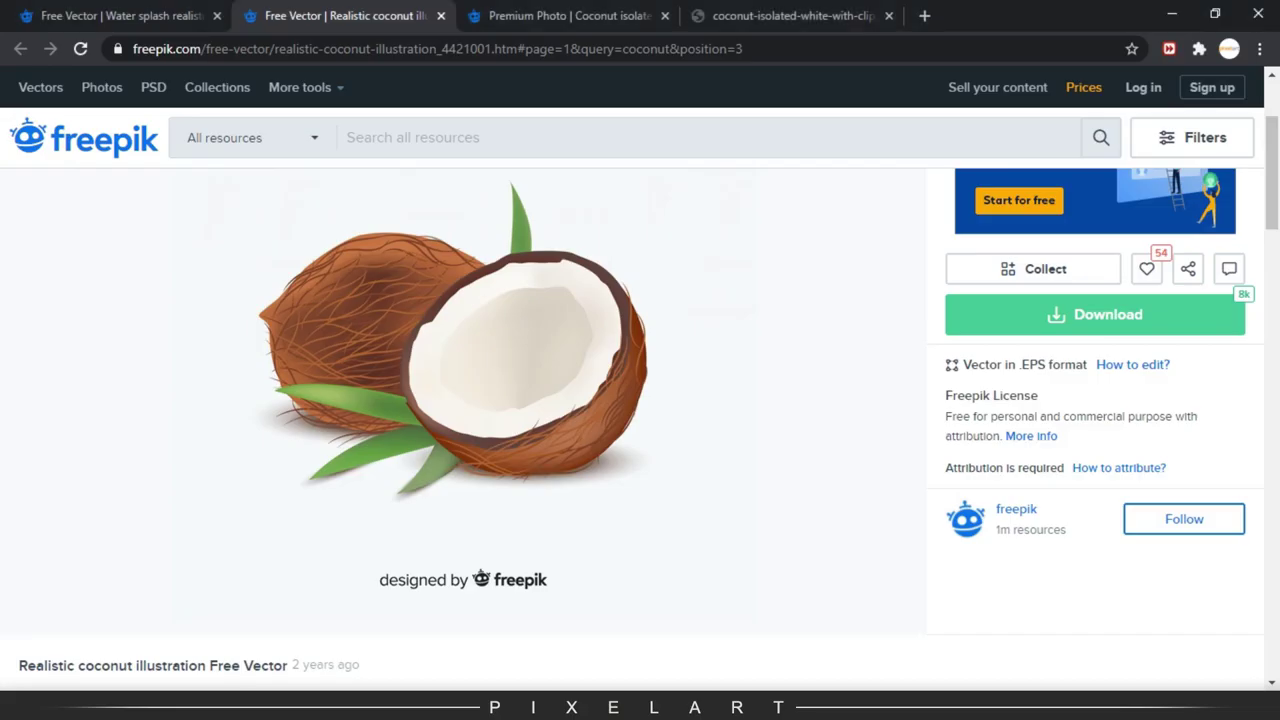
pyautogui.click(795, 10)
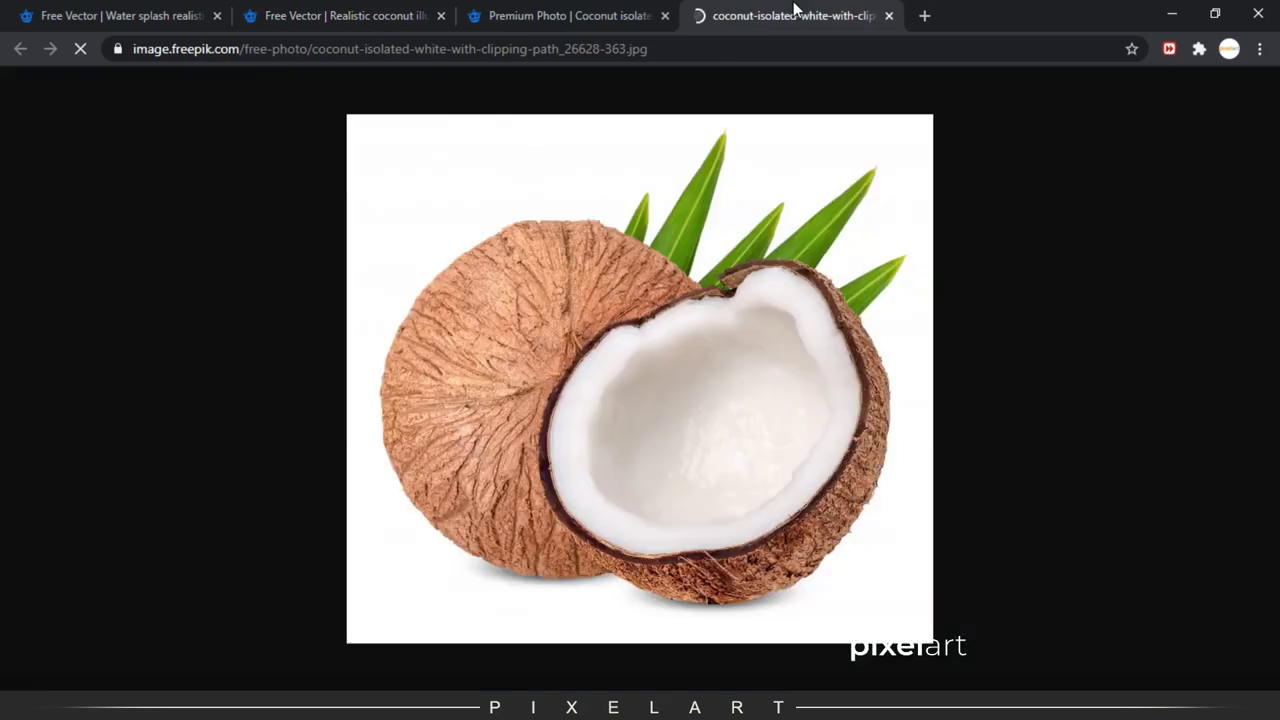
pyautogui.rightClick(686, 380)
pyautogui.click(623, 363)
# Step: Paste the coconut photo as a new layer placed below the bottle
pyautogui.click(530, 650)
pyautogui.click(1165, 545)
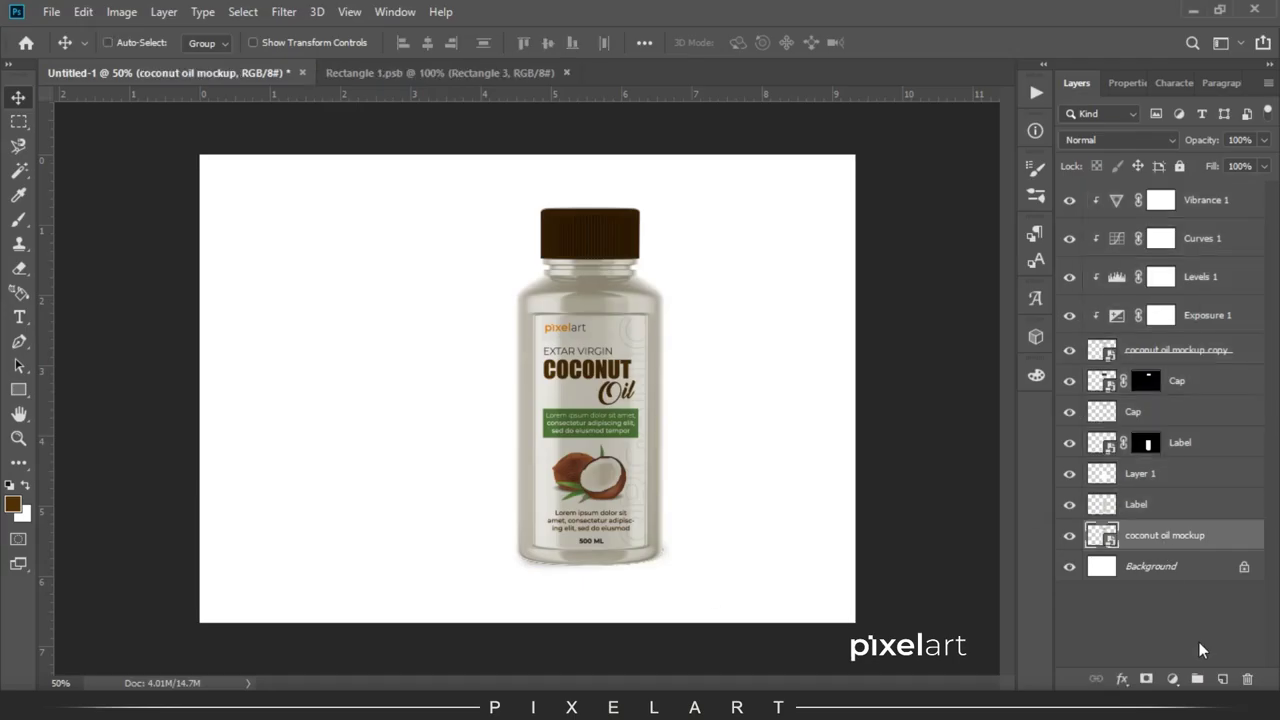
pyautogui.hotkey('ctrl', 'shift', 'alt', 'n')
pyautogui.hotkey('ctrl', 'v')
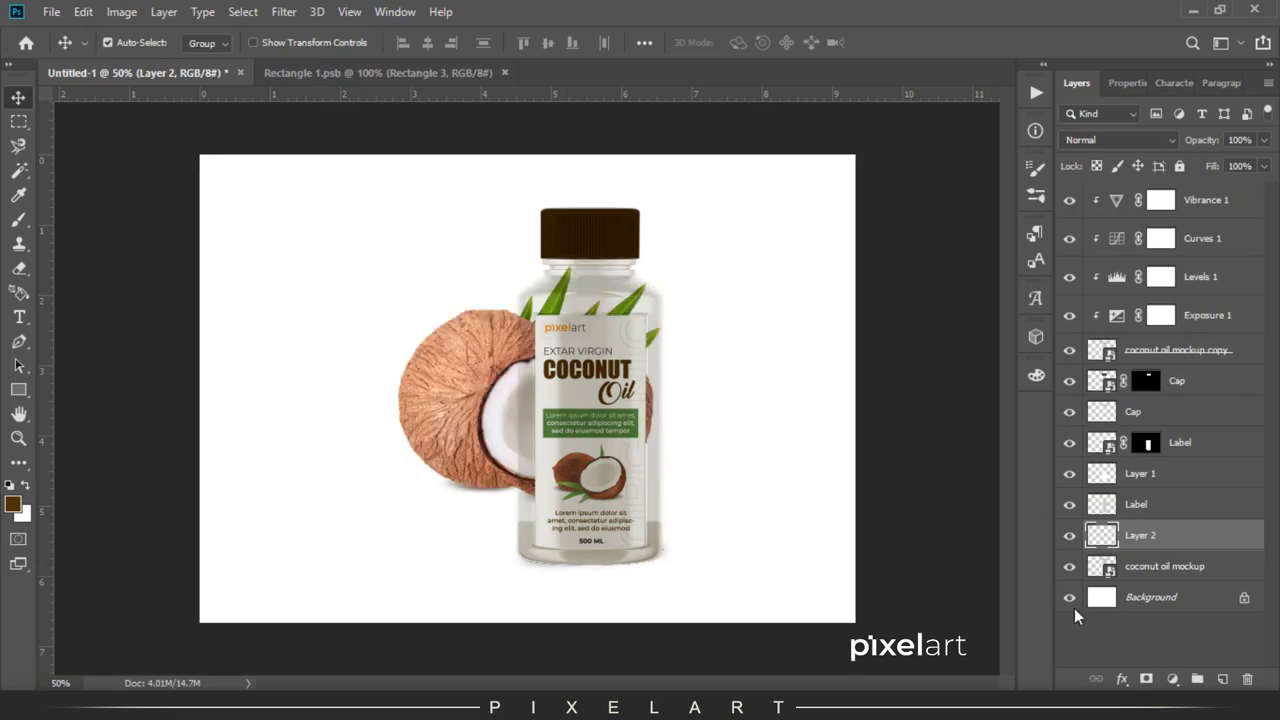
pyautogui.moveTo(1140, 545); pyautogui.dragTo(1165, 582)
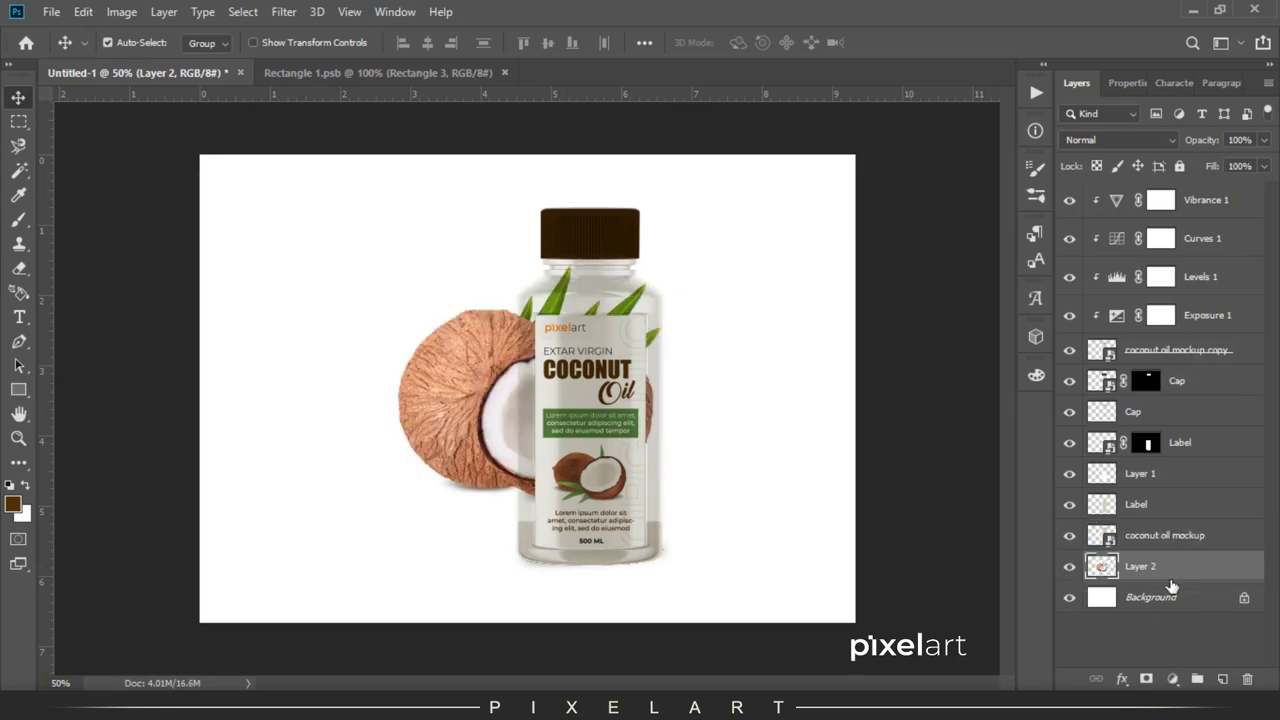
# Step: Enlarge the half coconut to about 119% and set it lower, right of the bottle
pyautogui.hotkey('ctrl', 't')
pyautogui.moveTo(673, 256); pyautogui.dragTo(701, 231)
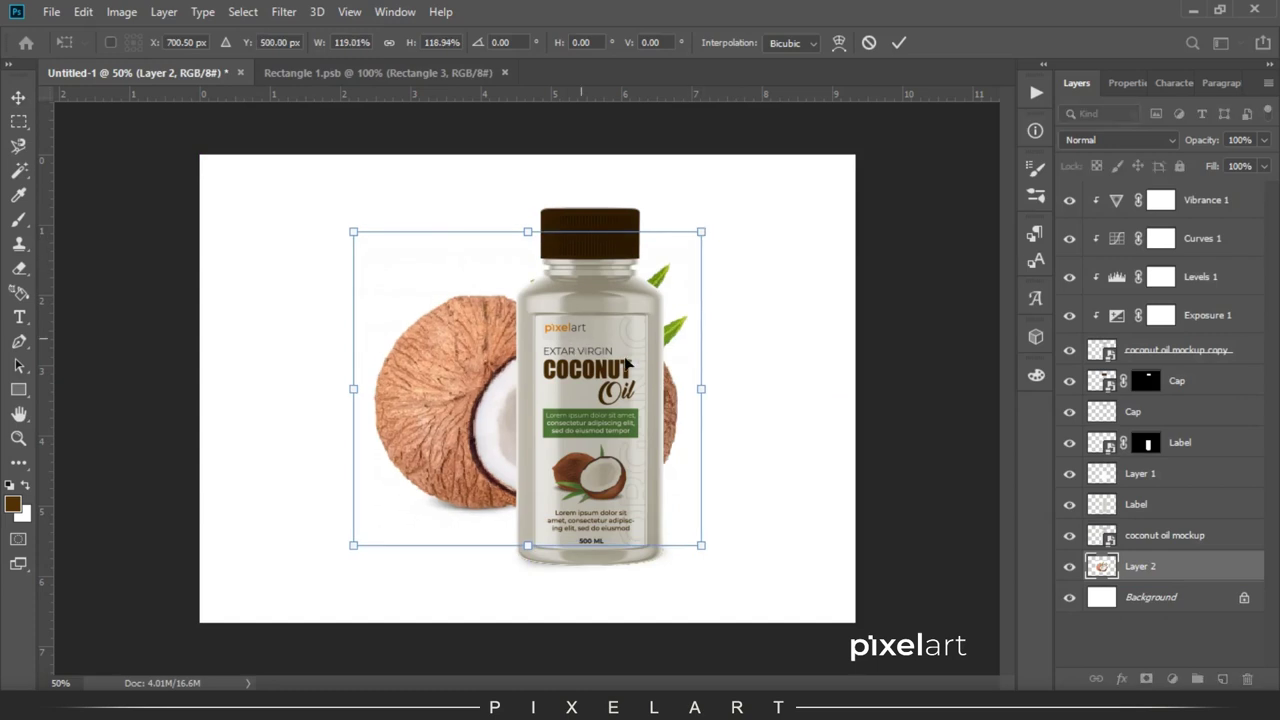
pyautogui.moveTo(637, 364)
pyautogui.mouseDown()
pyautogui.moveTo(724, 368)
pyautogui.moveTo(709, 360)
pyautogui.mouseUp()
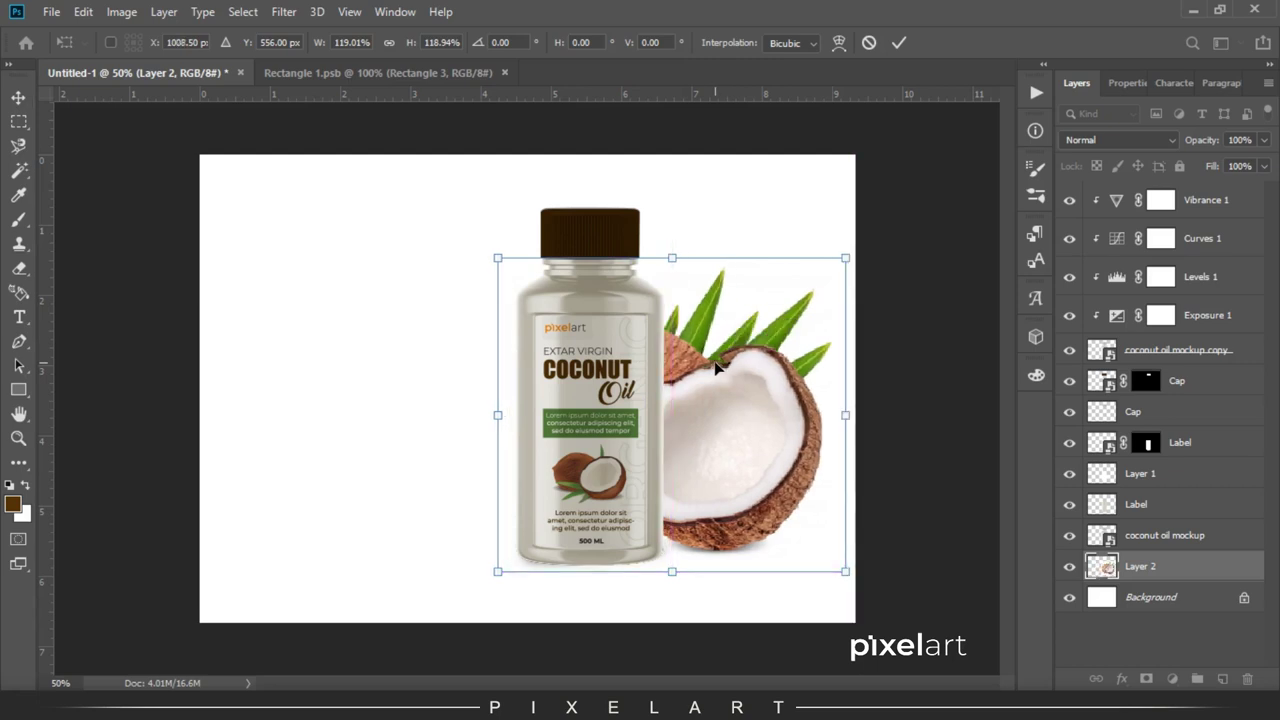
pyautogui.press('Return')
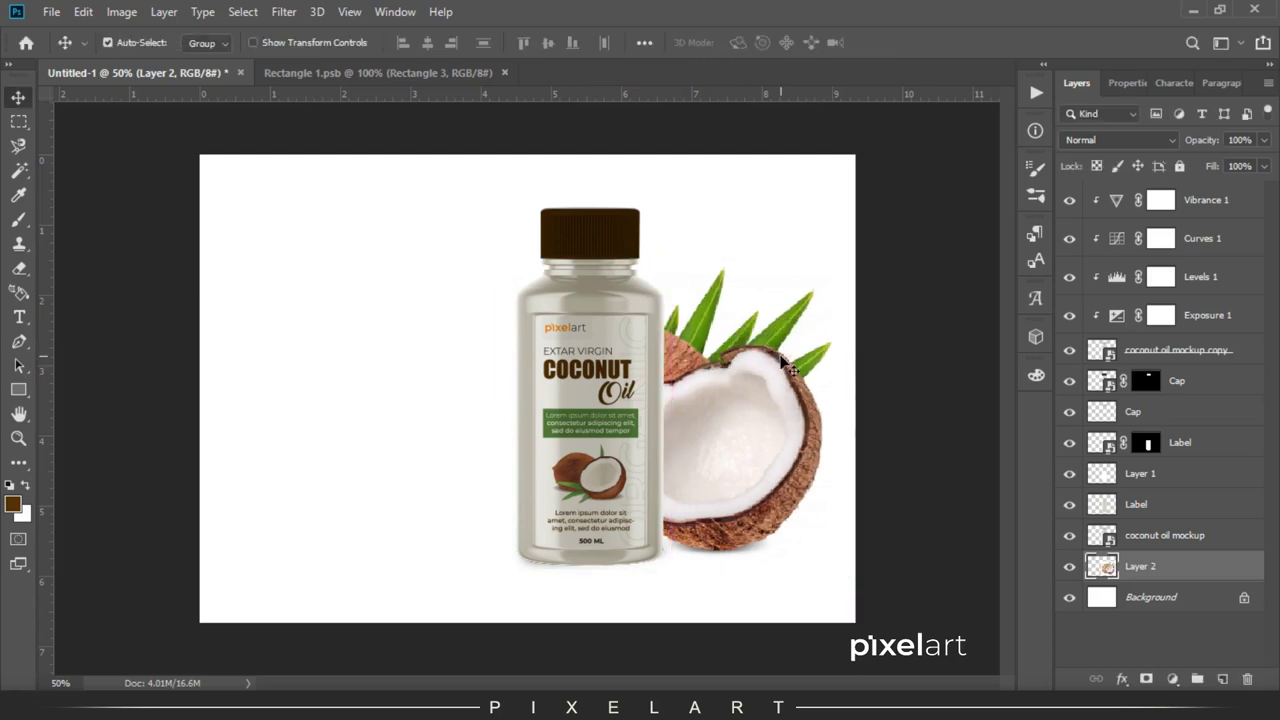
# Step: Shift the bottle layers and coconut left together
pyautogui.keyDown('shift'); pyautogui.click(1200, 210); pyautogui.keyUp('shift')
pyautogui.hotkey('ctrl', 't')
pyautogui.moveTo(767, 336); pyautogui.dragTo(627, 344)
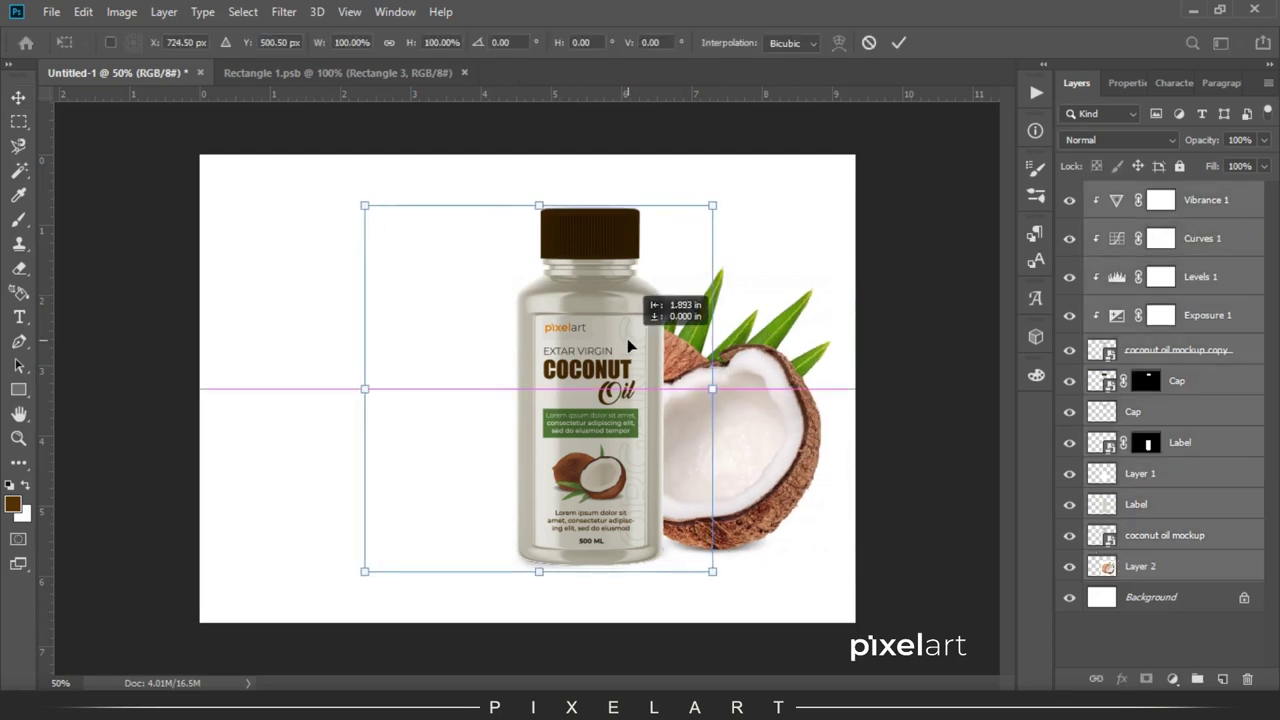
pyautogui.press('Return')
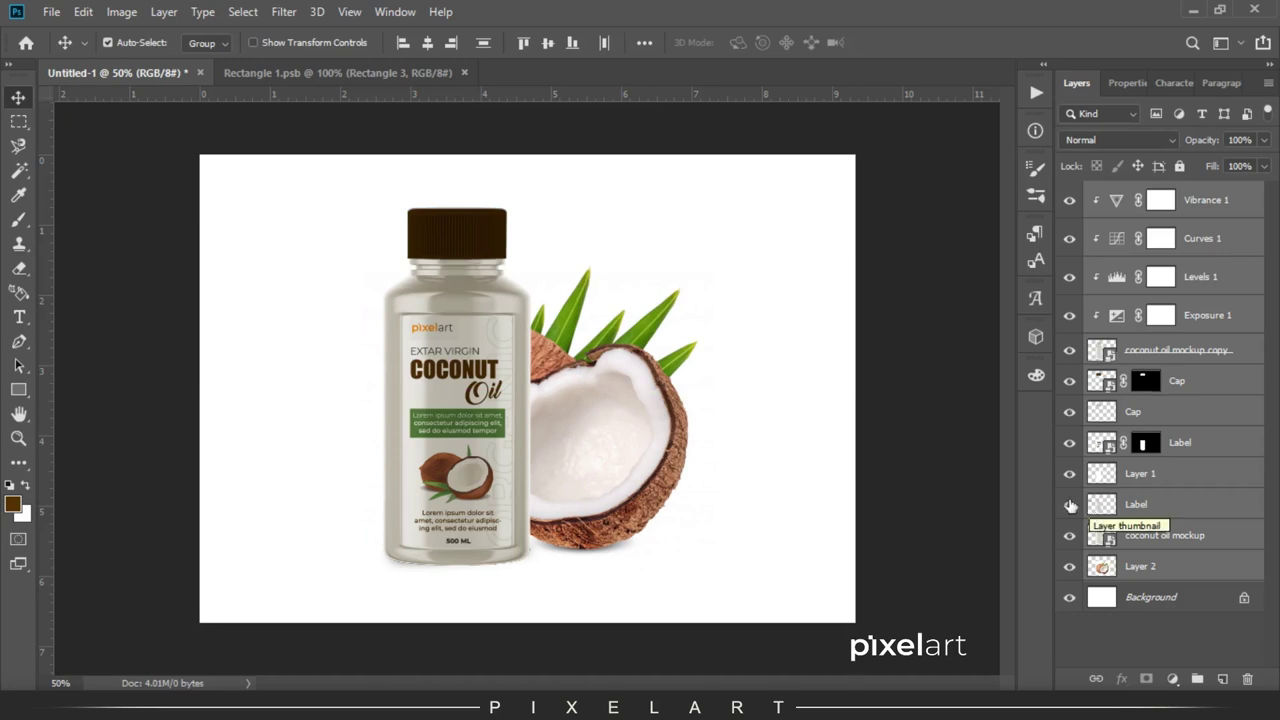
# Step: Copy the tropical coconut scene image from the browser
pyautogui.click(395, 673)
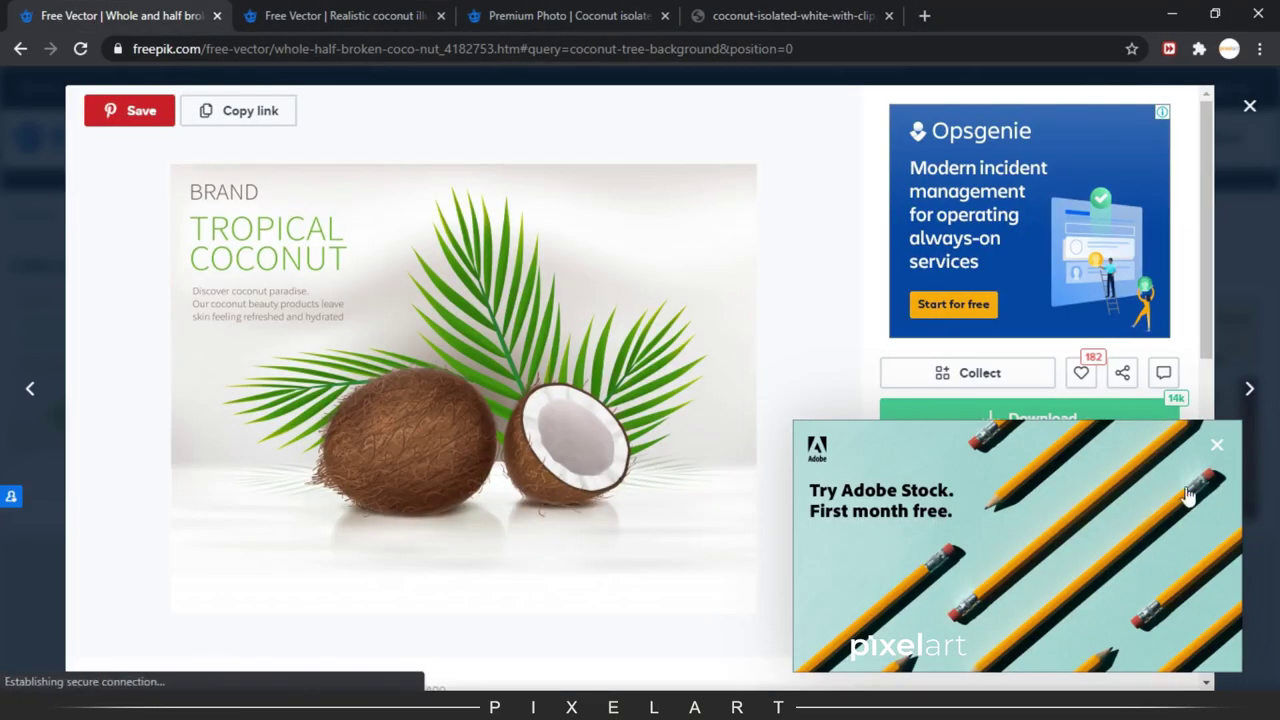
pyautogui.rightClick(425, 345)
pyautogui.press('Down')
pyautogui.press('Down')
pyautogui.press('Down')
pyautogui.press('Return')
pyautogui.rightClick(440, 346)
pyautogui.click(452, 390)
pyautogui.click(365, 620)
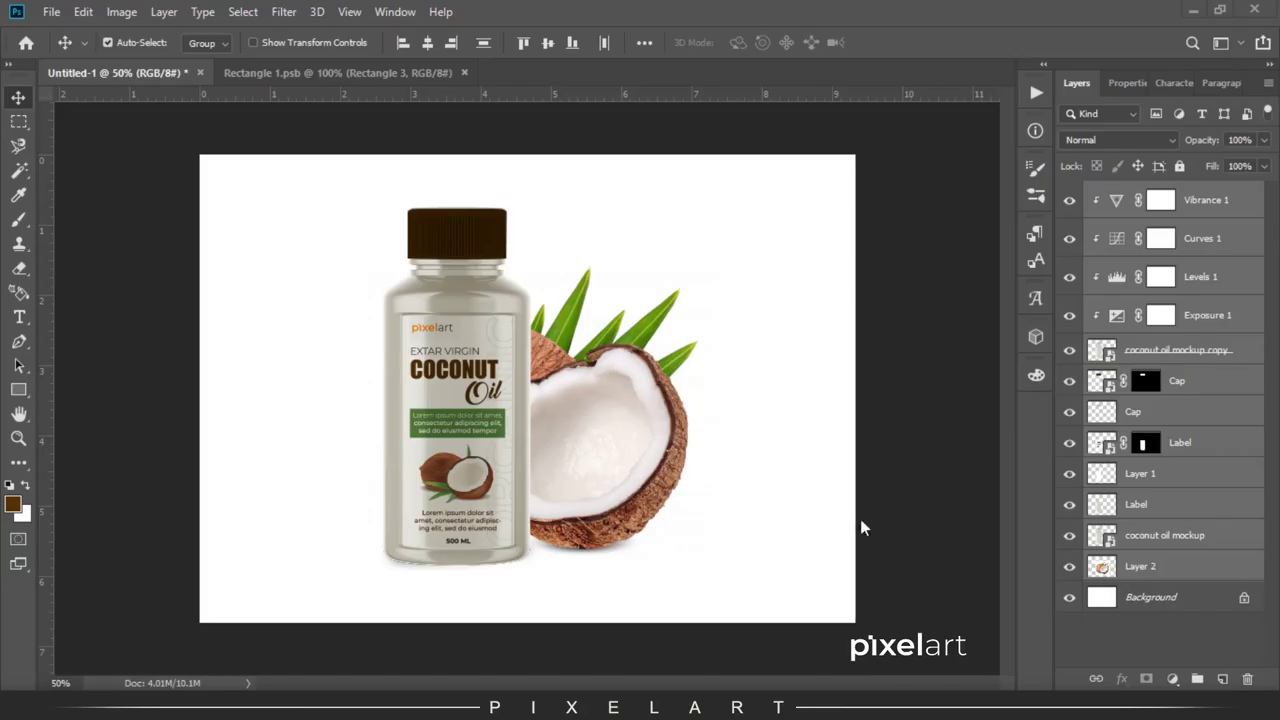
# Step: Hide Layer 2 and paste the coconut scene as Layer 3, stretched to fill the canvas
pyautogui.click(1069, 566)
pyautogui.hotkey('ctrl', 'v')
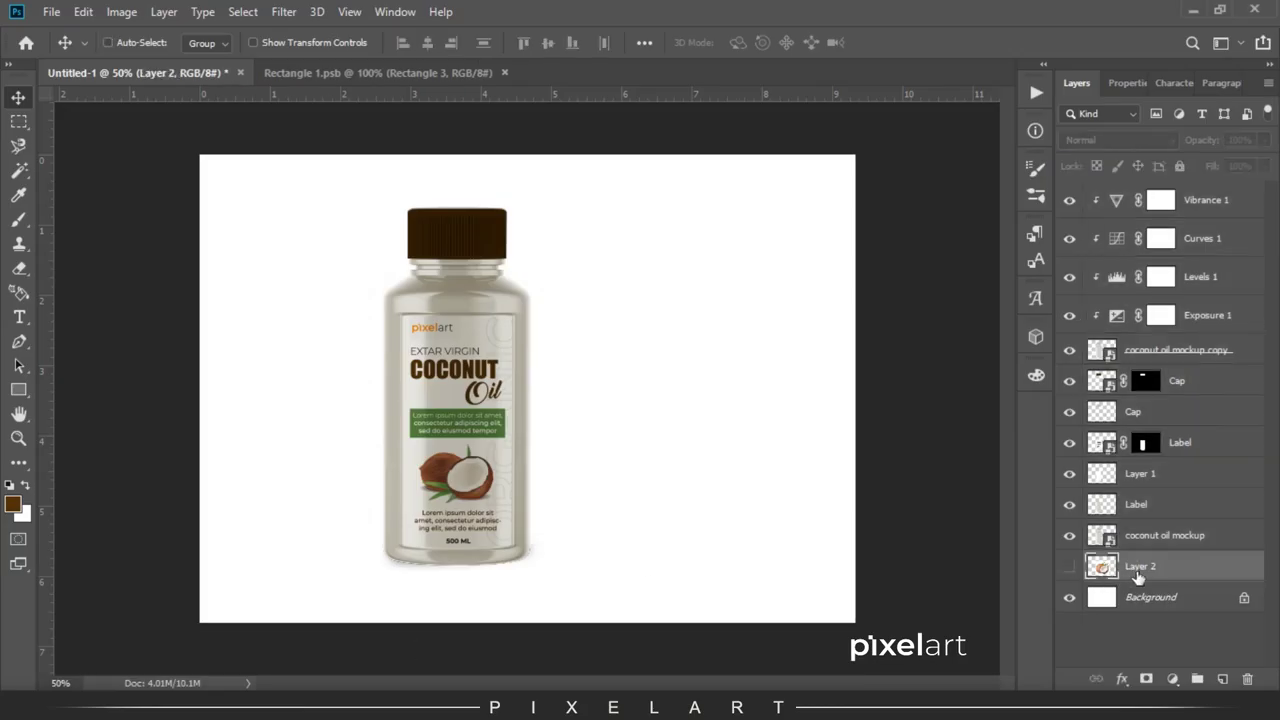
pyautogui.hotkey('ctrl', 't')
pyautogui.moveTo(674, 276)
pyautogui.mouseDown()
pyautogui.moveTo(820, 168)
pyautogui.moveTo(907, 142)
pyautogui.mouseUp()
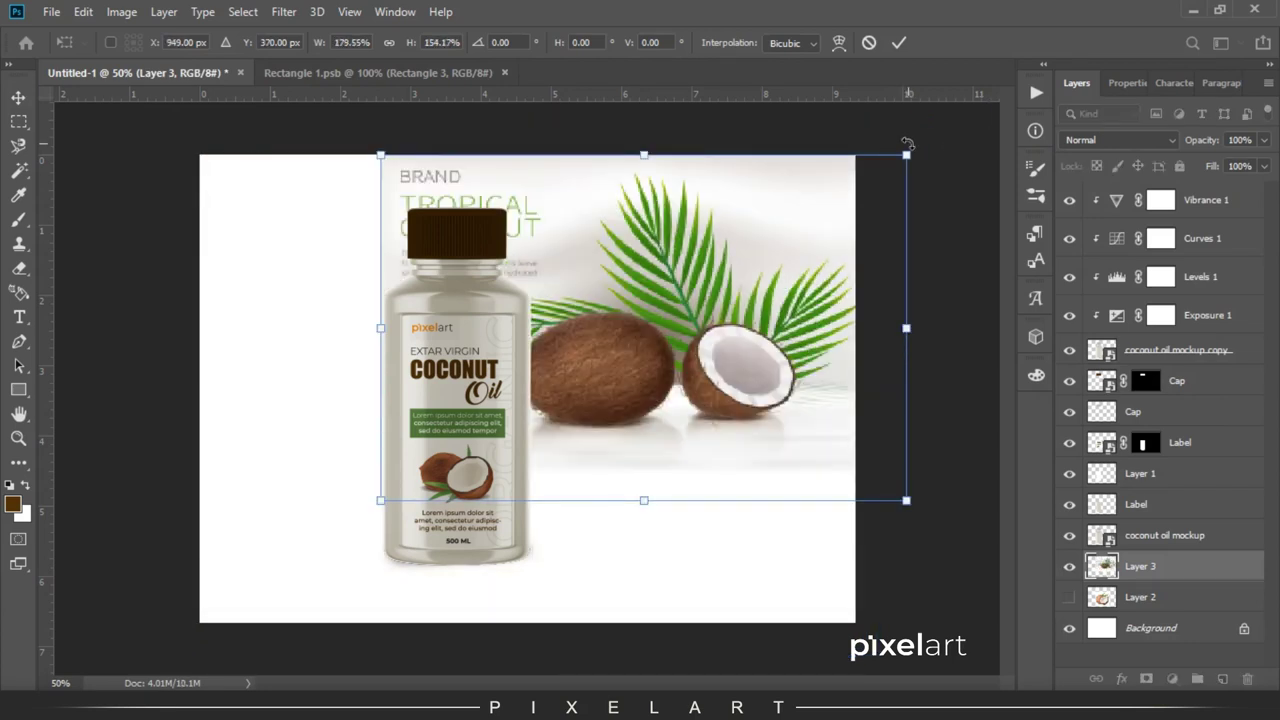
pyautogui.moveTo(171, 579); pyautogui.dragTo(142, 594)
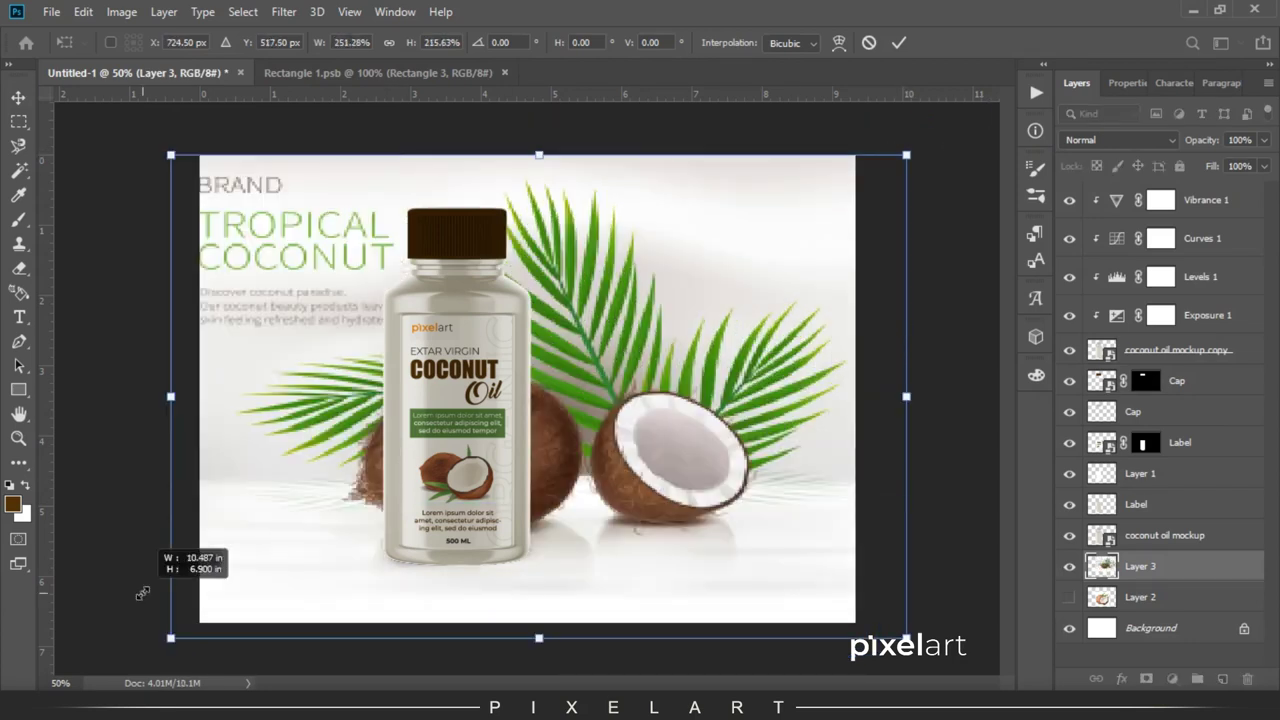
pyautogui.moveTo(539, 155); pyautogui.dragTo(553, 131)
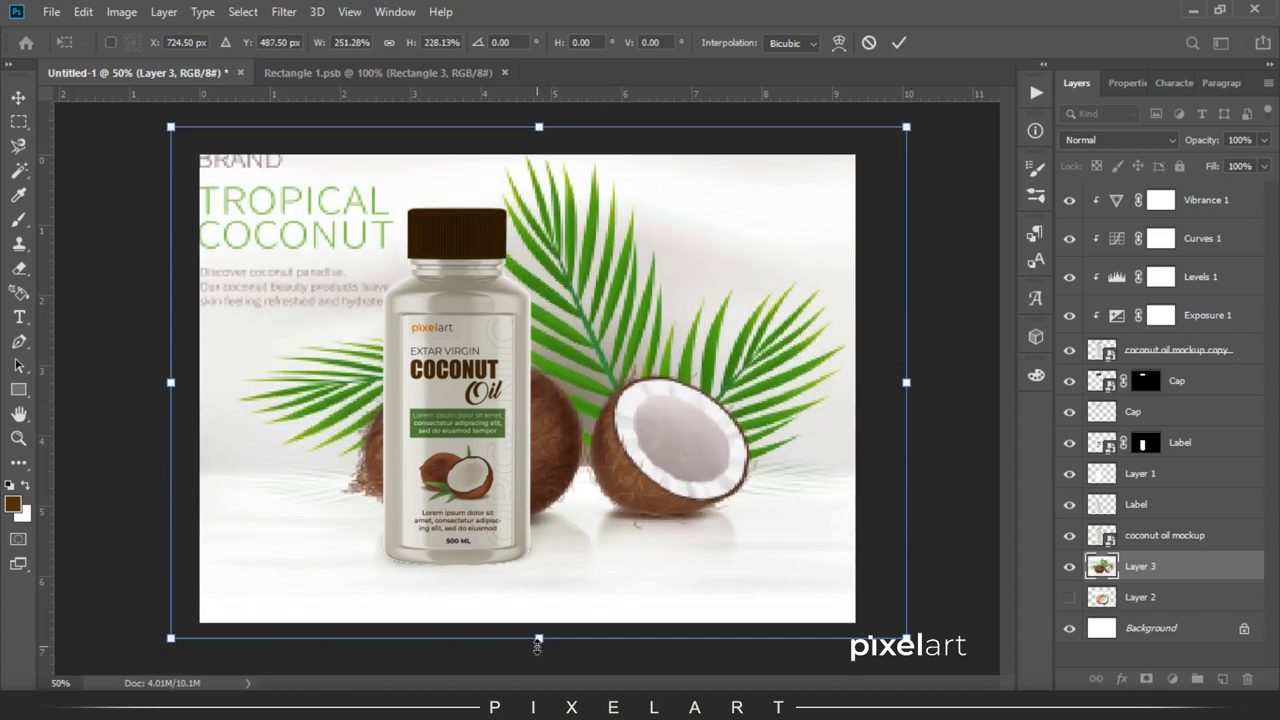
pyautogui.moveTo(537, 657); pyautogui.dragTo(539, 674)
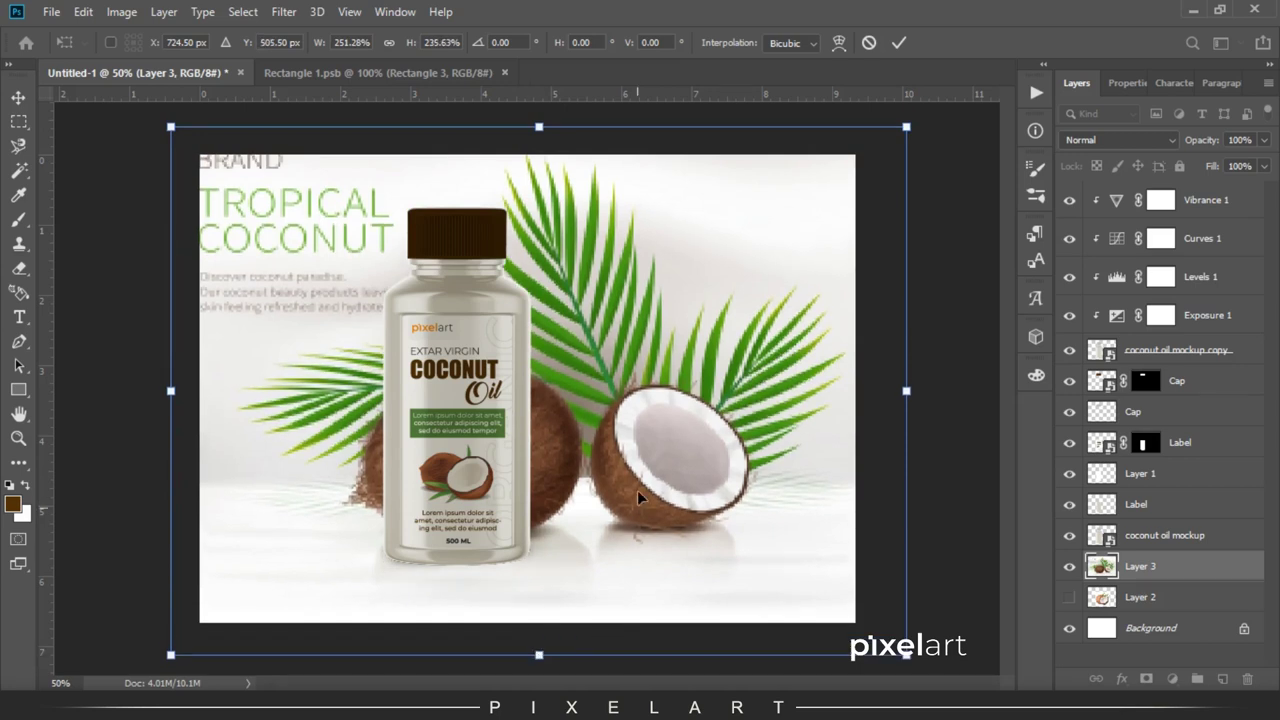
pyautogui.press('Return')
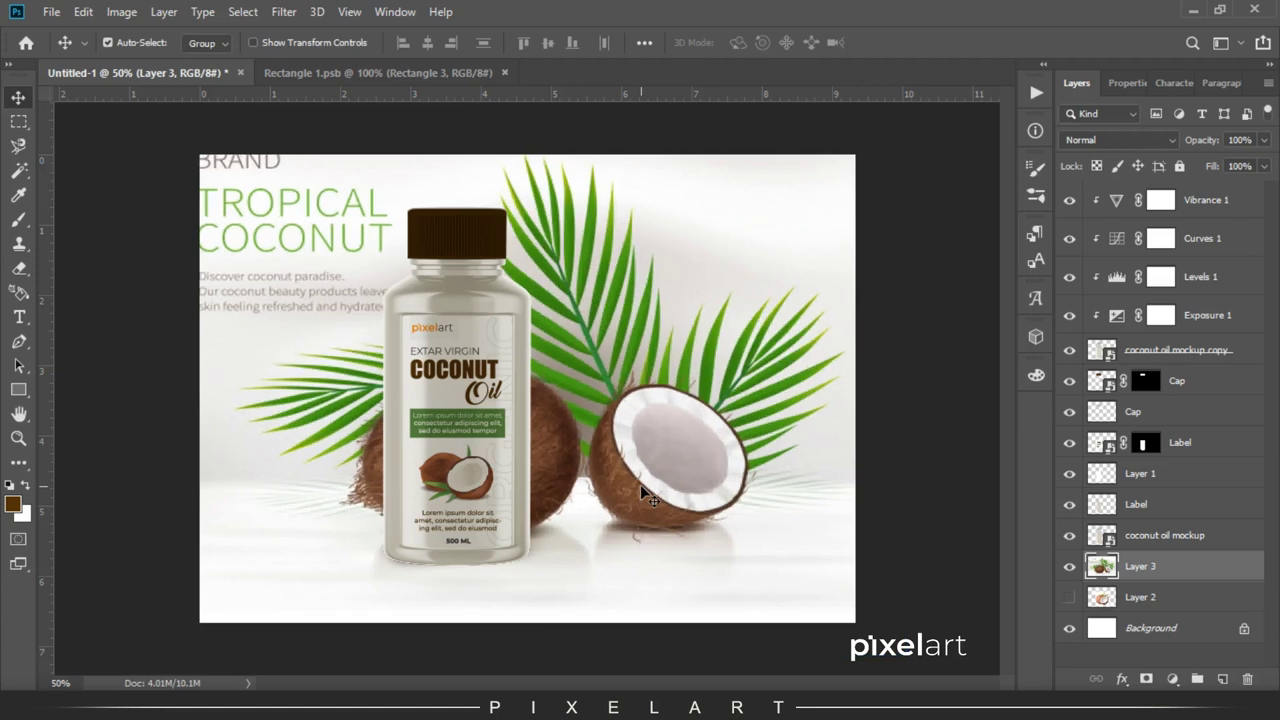
# Step: Move the bottle layers, coconut oil mockup through Vibrance 1, right to the canvas centre
pyautogui.click(1170, 540)
pyautogui.keyDown('shift'); pyautogui.click(1193, 220); pyautogui.keyUp('shift')
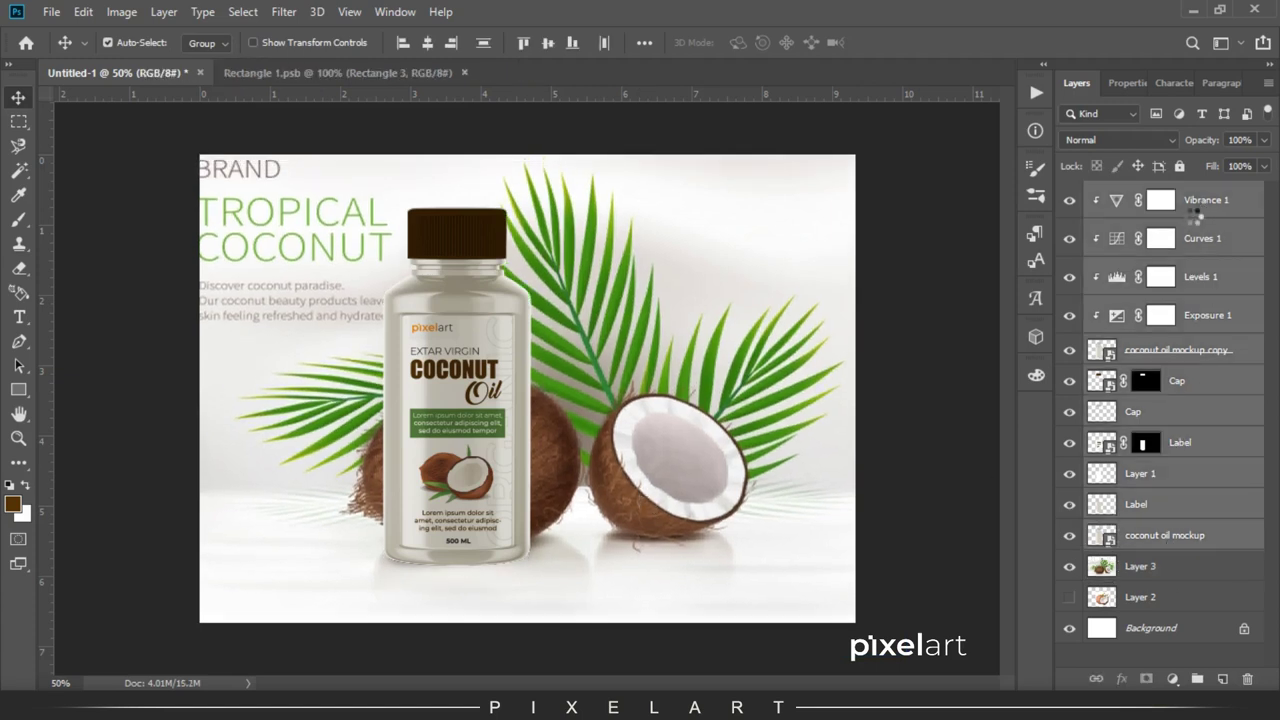
pyautogui.hotkey('shift', 'Right')
pyautogui.hotkey('shift', 'Right')
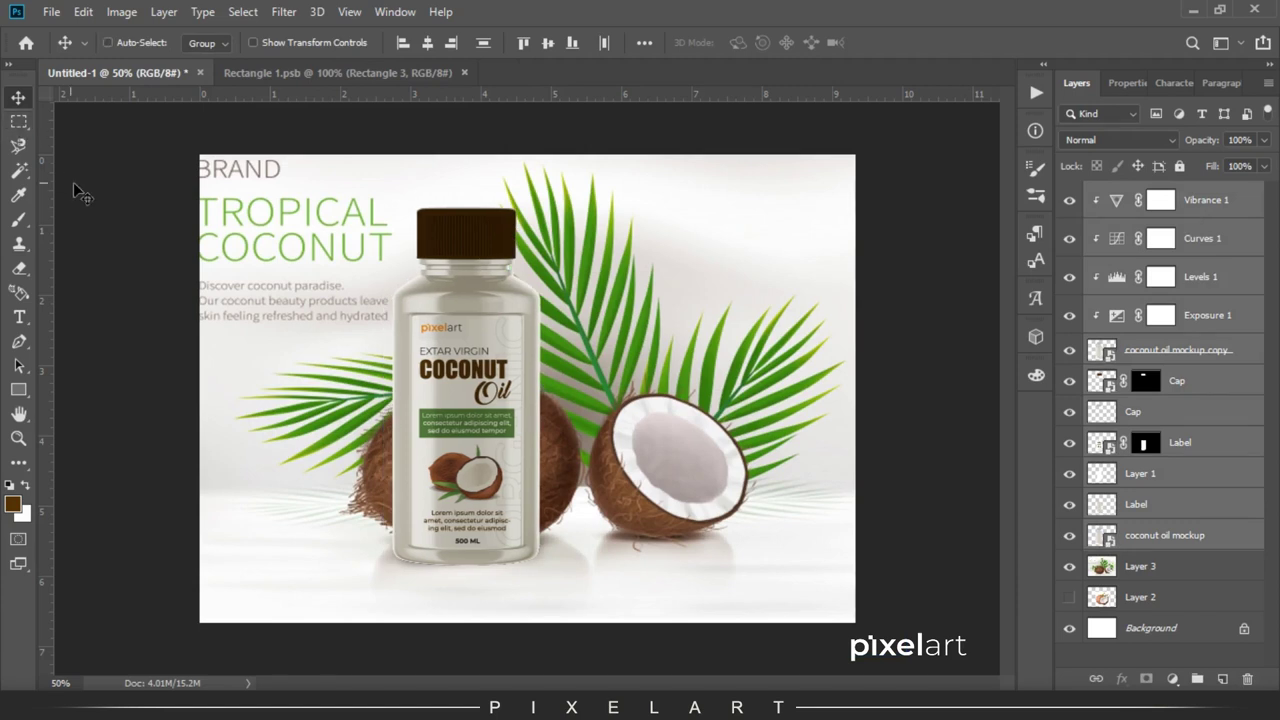
pyautogui.hotkey('ctrl', 't')
pyautogui.moveTo(450, 347); pyautogui.dragTo(508, 352)
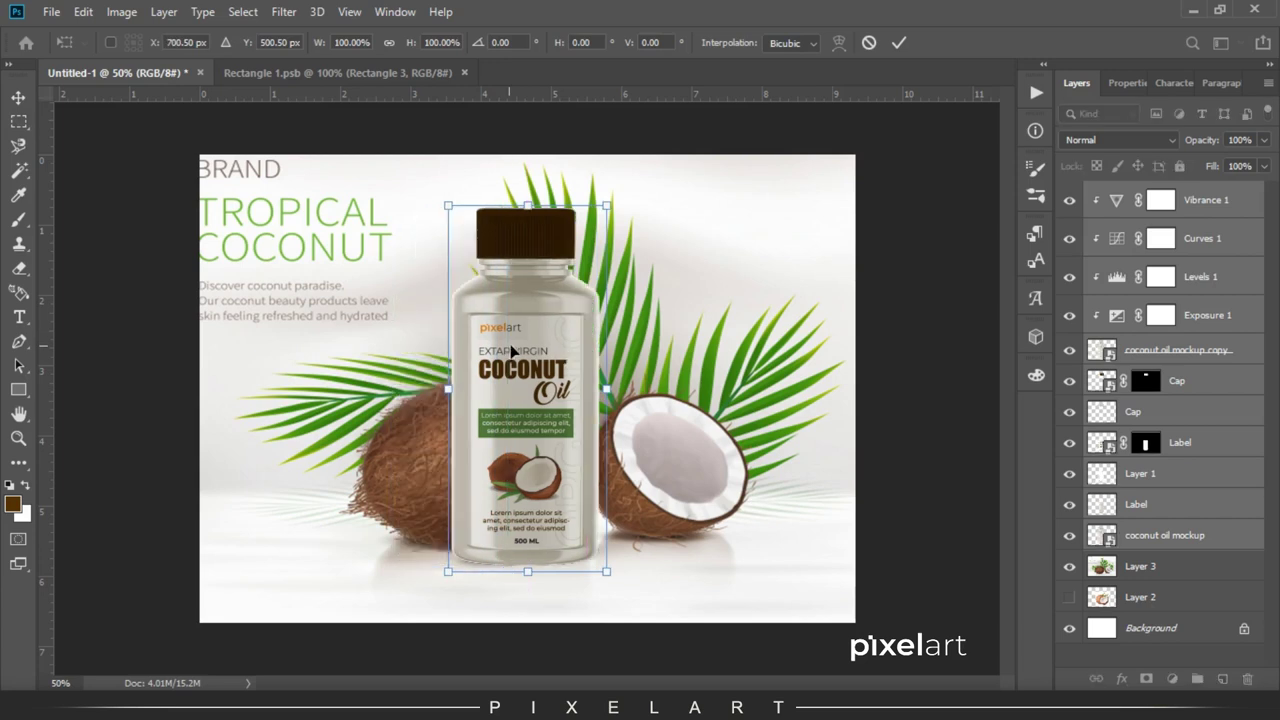
pyautogui.moveTo(511, 350); pyautogui.dragTo(523, 350)
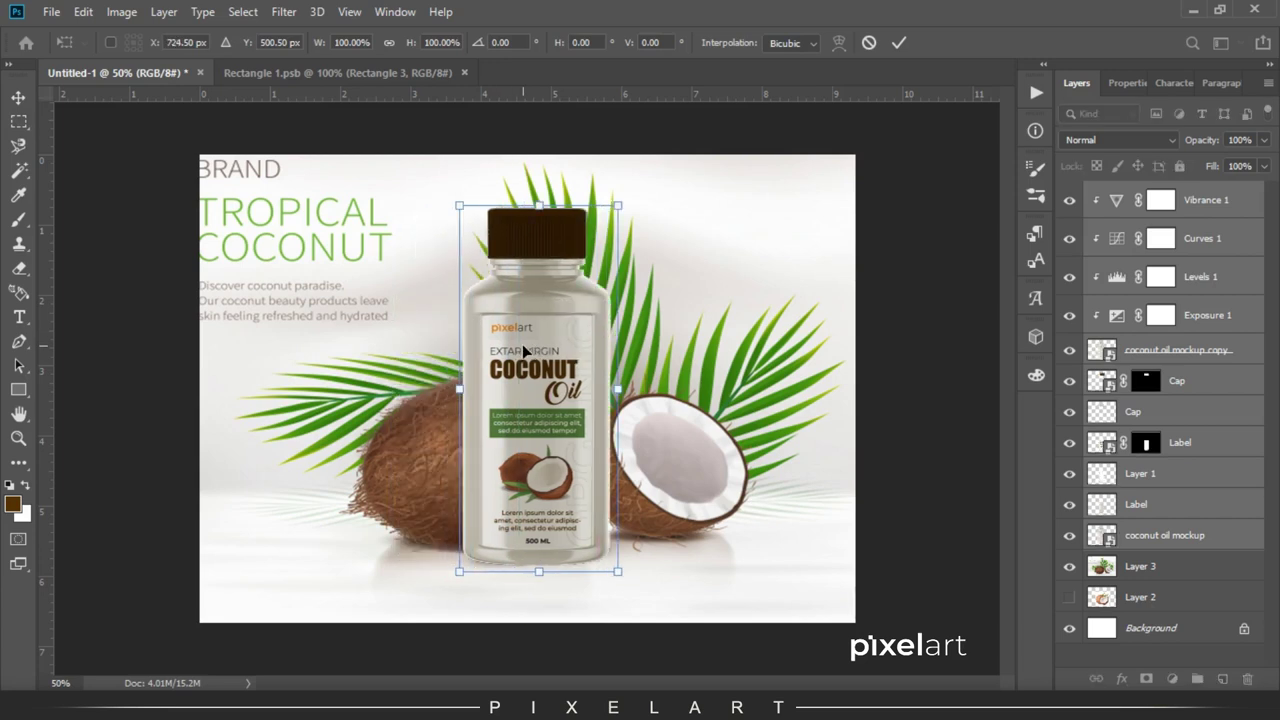
pyautogui.press('Return')
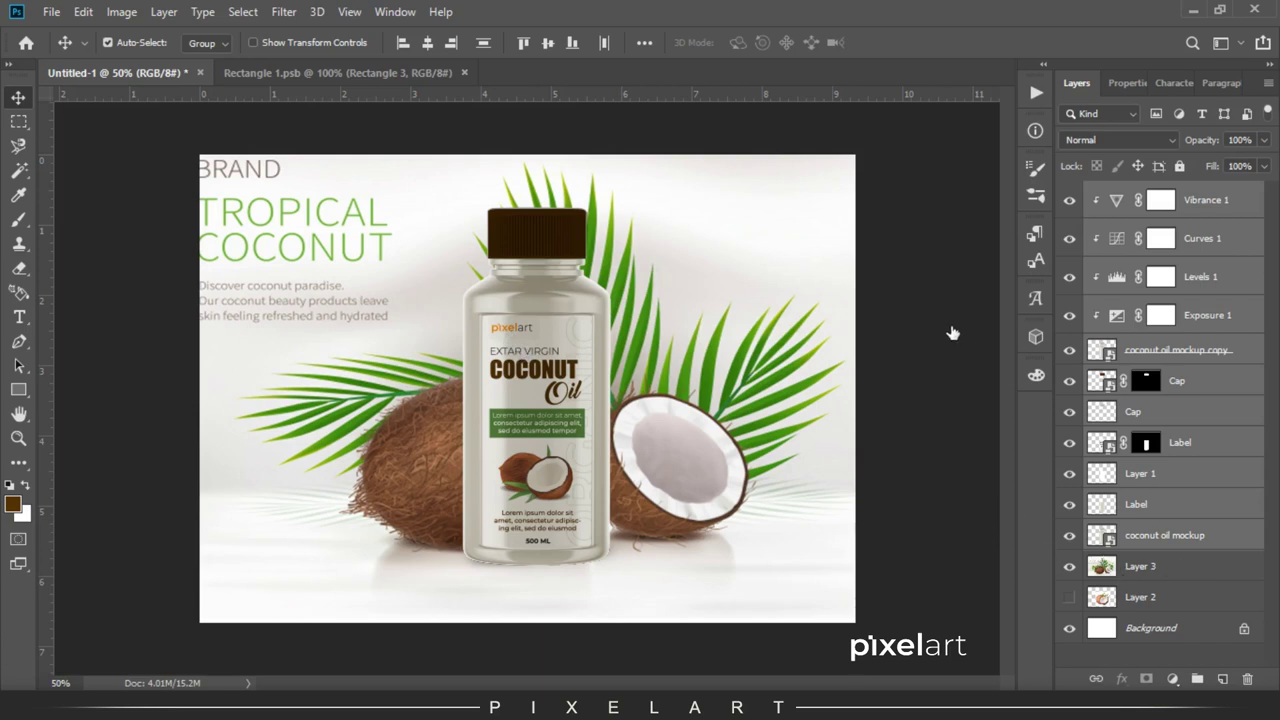
# Step: Clone-stamp the BRAND, TROPICAL COCONUT and description text off Layer 3, with brush size 300
pyautogui.click(1202, 569)
pyautogui.press('s')
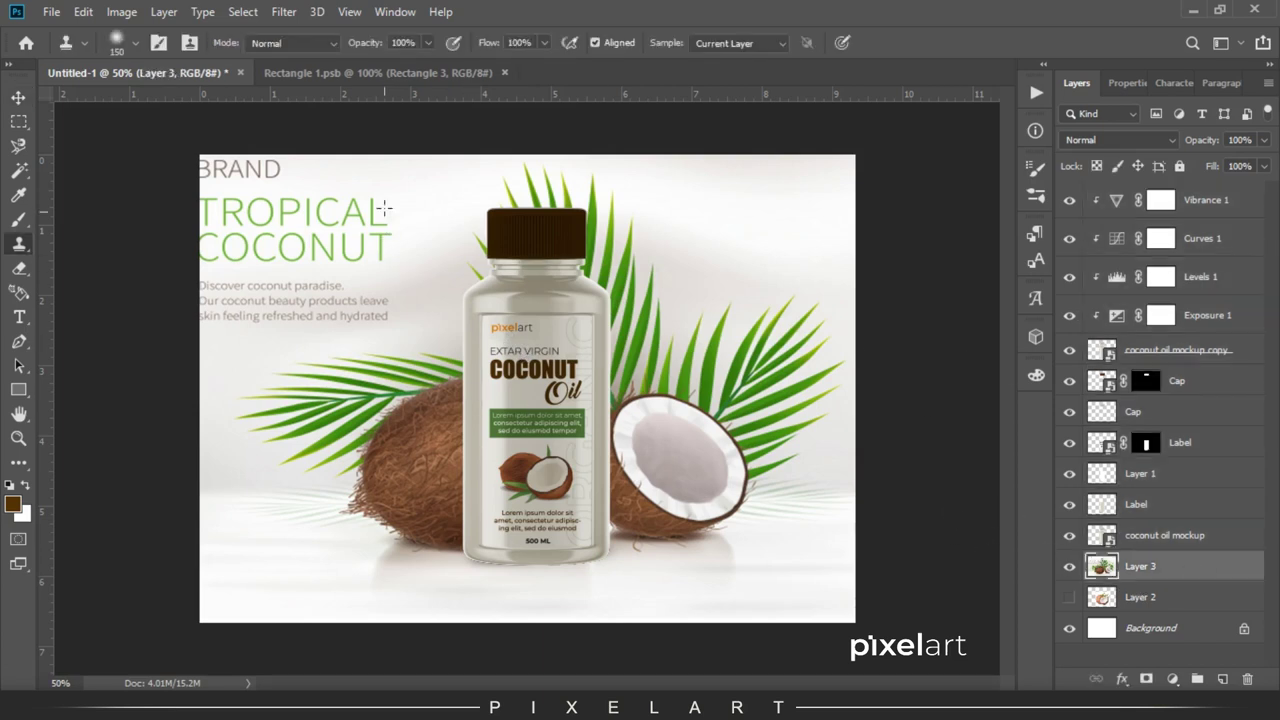
pyautogui.moveTo(411, 185)
pyautogui.mouseDown()
pyautogui.moveTo(274, 194)
pyautogui.moveTo(357, 180)
pyautogui.moveTo(251, 171)
pyautogui.moveTo(218, 223)
pyautogui.moveTo(202, 223)
pyautogui.moveTo(340, 236)
pyautogui.moveTo(307, 226)
pyautogui.moveTo(277, 243)
pyautogui.moveTo(320, 229)
pyautogui.moveTo(337, 194)
pyautogui.moveTo(292, 257)
pyautogui.moveTo(277, 231)
pyautogui.mouseUp()
pyautogui.keyDown('alt'); pyautogui.click(325, 187); pyautogui.keyUp('alt')
pyautogui.moveTo(382, 305); pyautogui.dragTo(240, 310)
pyautogui.moveTo(140, 279); pyautogui.dragTo(291, 291)
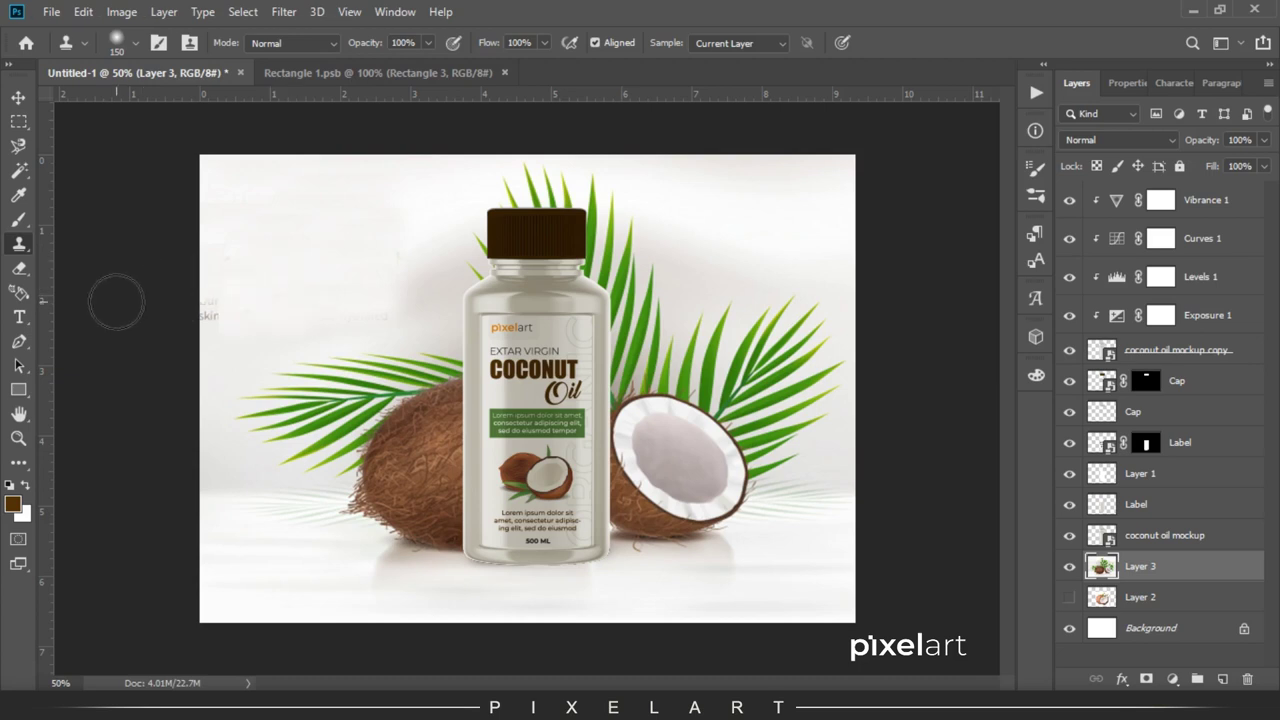
pyautogui.moveTo(194, 303); pyautogui.dragTo(217, 309)
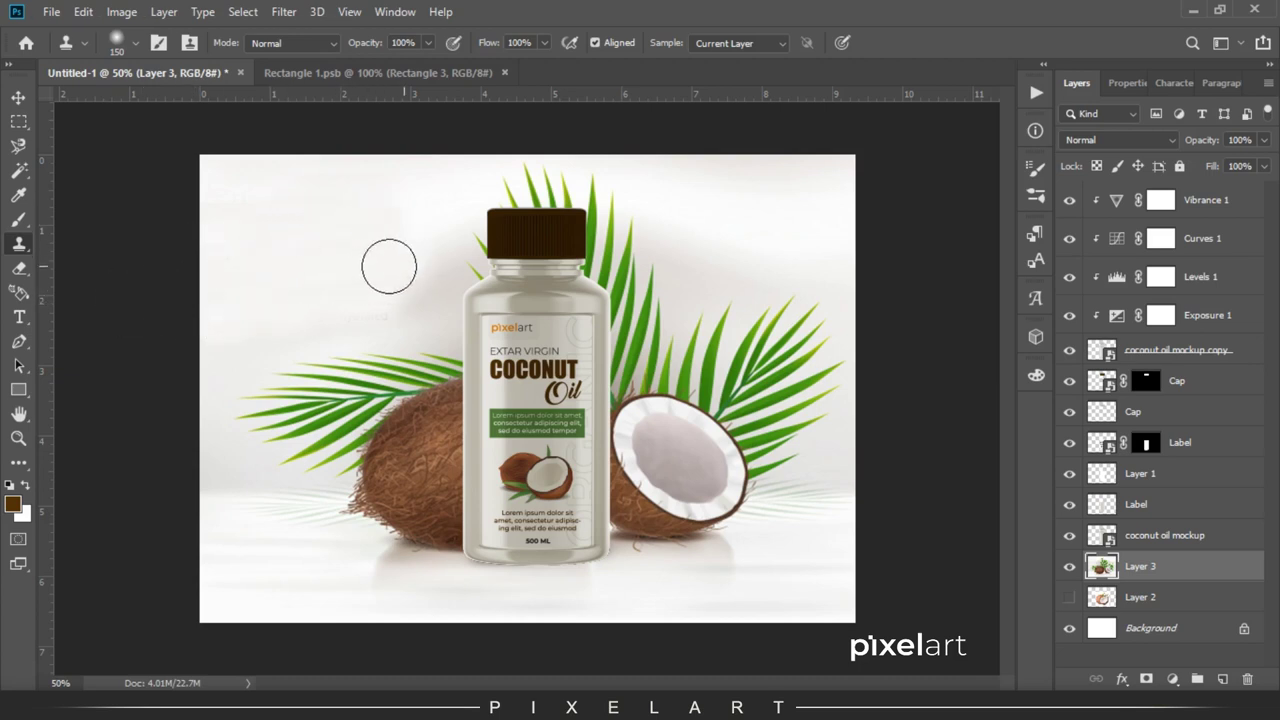
pyautogui.press(']')
pyautogui.press(']')
pyautogui.press(']')
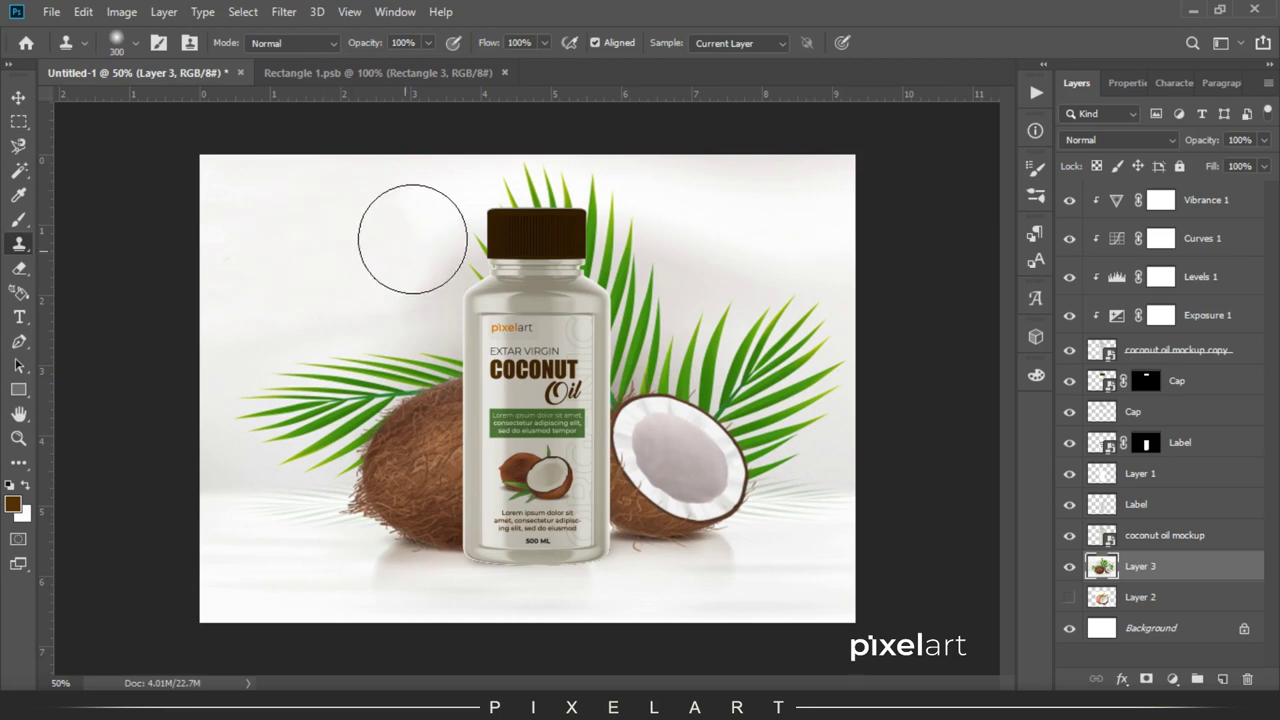
pyautogui.press('v')
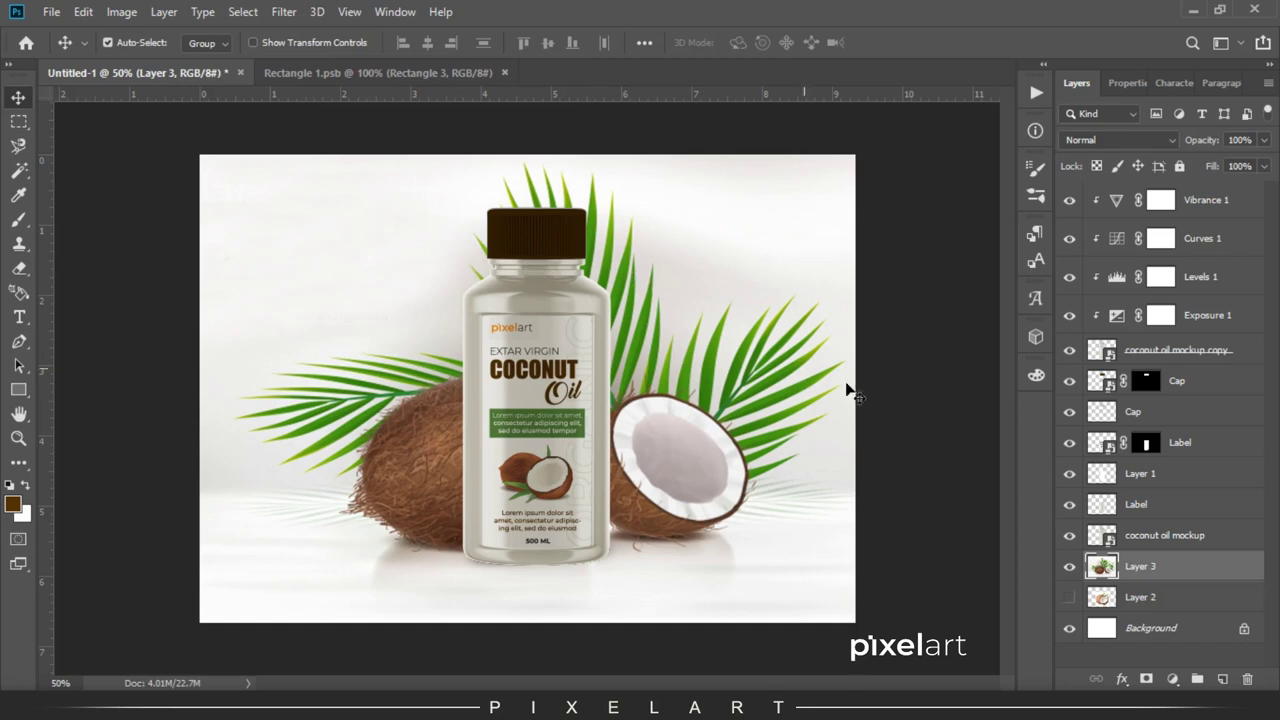
pyautogui.click(1147, 537)
# Step: Lower the bottle layers, mockup through Vibrance 1, slightly onto the surface among the coconuts
pyautogui.keyDown('shift'); pyautogui.click(1200, 212); pyautogui.keyUp('shift')
pyautogui.hotkey('ctrl', 't')
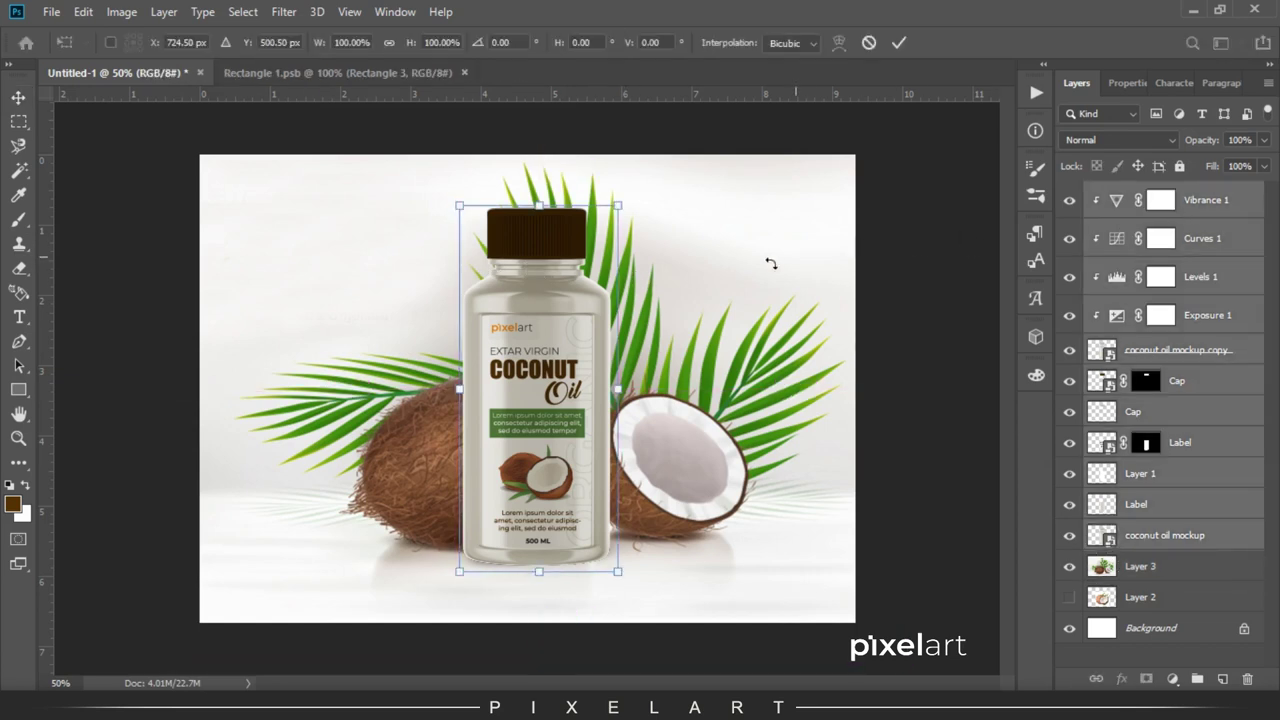
pyautogui.moveTo(546, 351); pyautogui.dragTo(561, 369)
pyautogui.press('Return')
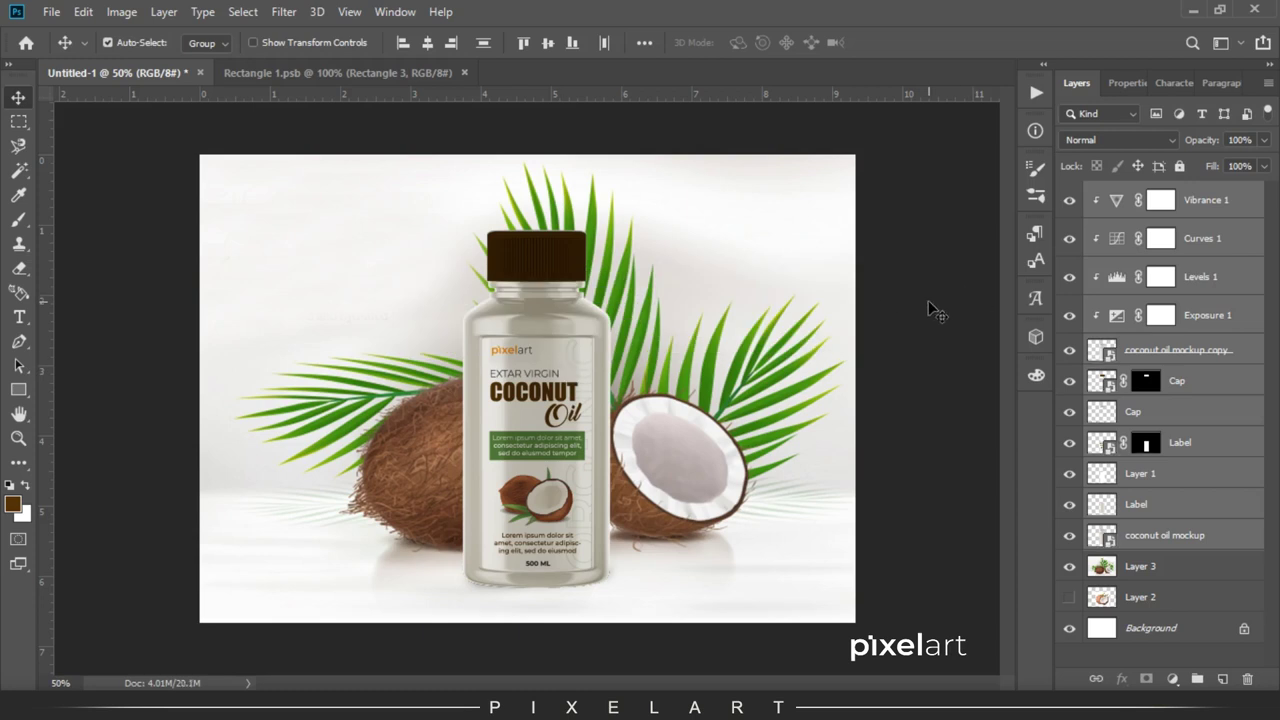
pyautogui.scroll(1, 930, 310)
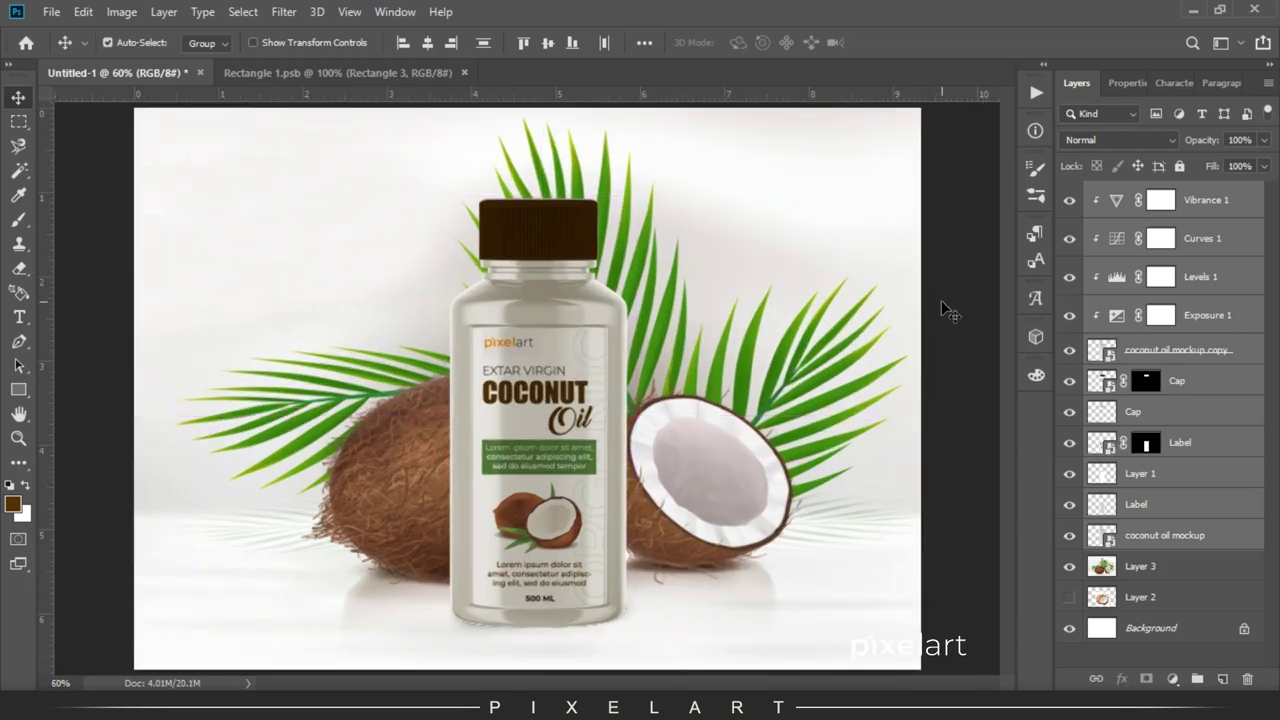